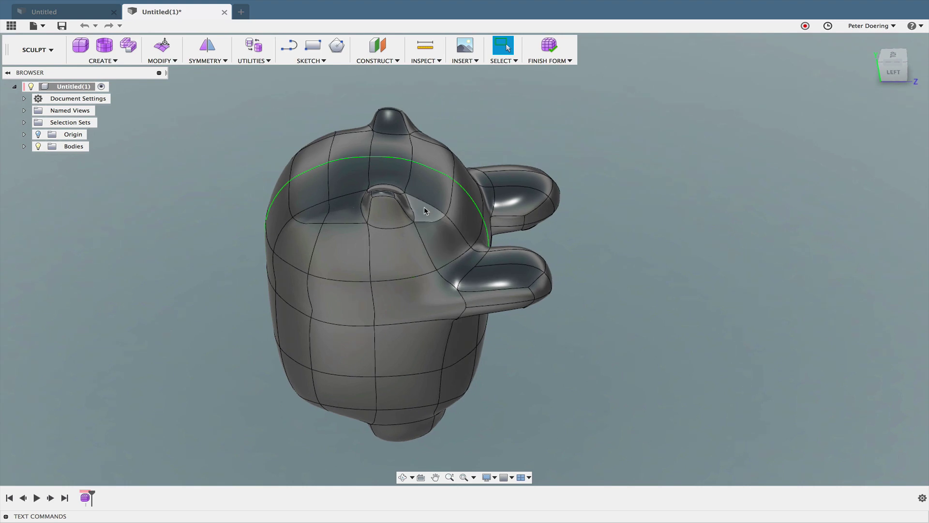
- Examine the faces on the side of the T-spline body below the ear and around the arm
mouse_move(732, 267)
middle_mouse_down("shift")
mouse_move(768, 315)
mouse_move(809, 338)
mouse_move(911, 315)
middle_mouse_up("shift")
scroll(911, 315, "up", 5, "shift")
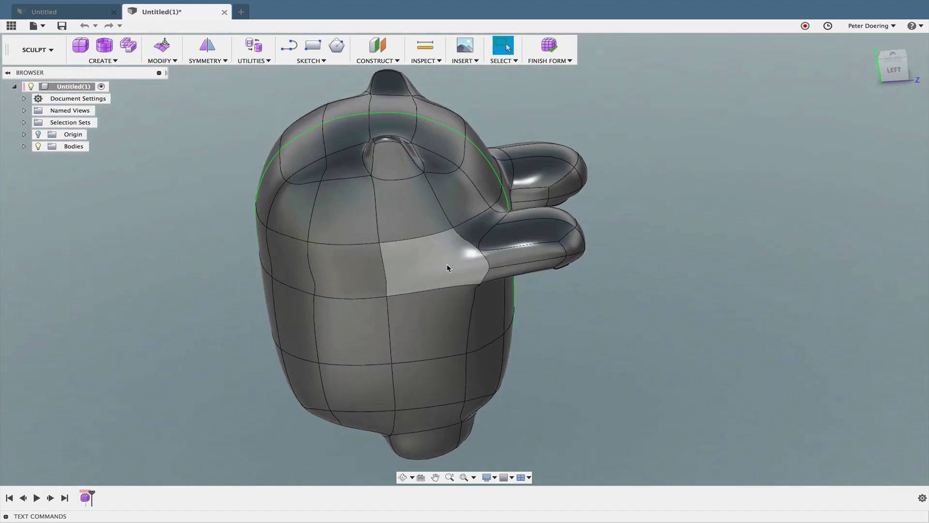
scroll(423, 295, "up", 1)
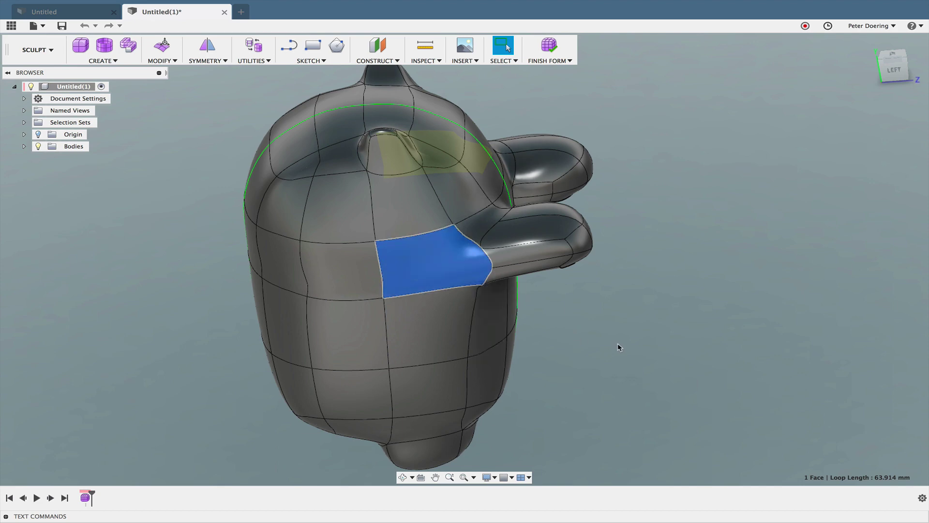
left_click(596, 347)
left_click(355, 329)
middle_click_drag(741, 336, 753, 306, "shift")
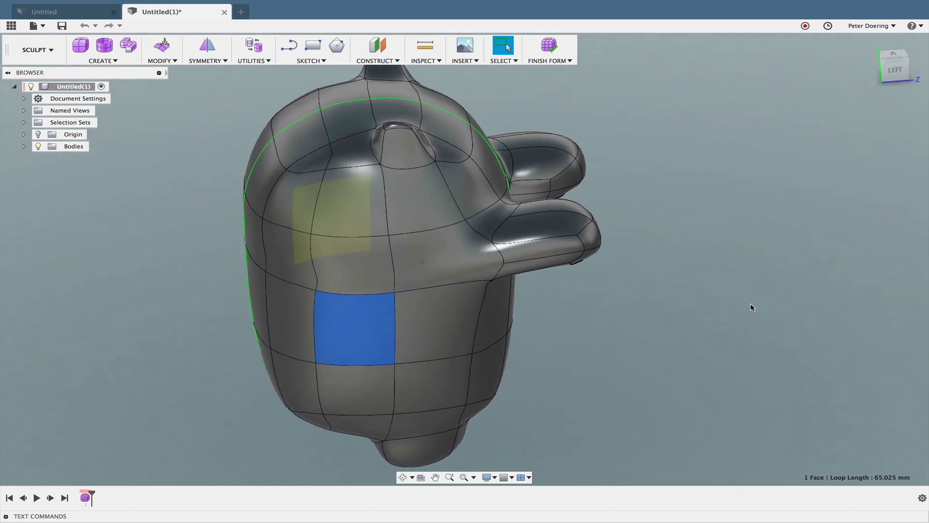
left_click(487, 256)
- Inspect the belly, the undersides of the arms and the legs for uneven surface shading
middle_click_drag(663, 310, 475, 150, "shift")
left_click(780, 270)
mouse_move(377, 210)
middle_mouse_down("shift")
mouse_move(680, 269)
mouse_move(724, 307)
mouse_move(765, 297)
mouse_move(708, 332)
mouse_move(719, 327)
middle_mouse_up("shift")
scroll(696, 338, "up", 4)
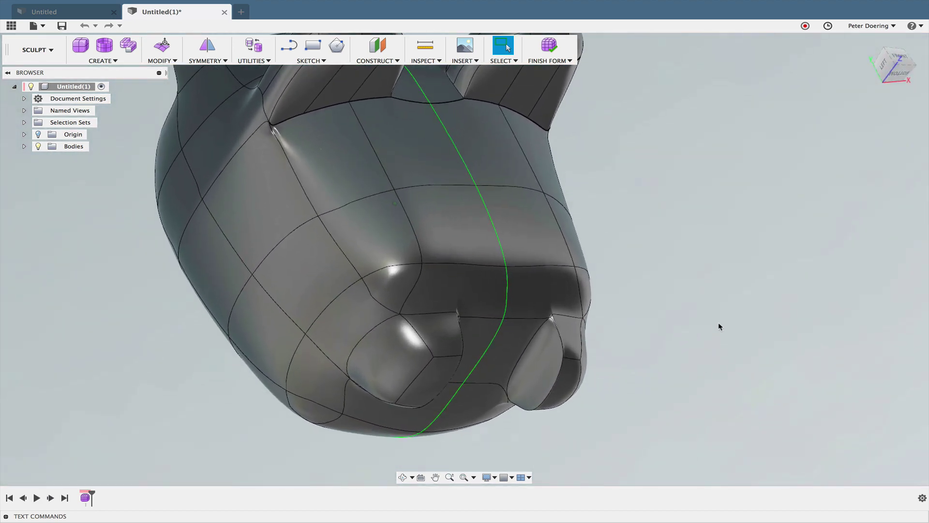
left_click(555, 287)
left_click(697, 293)
middle_click_drag(697, 294, 580, 316, "shift")
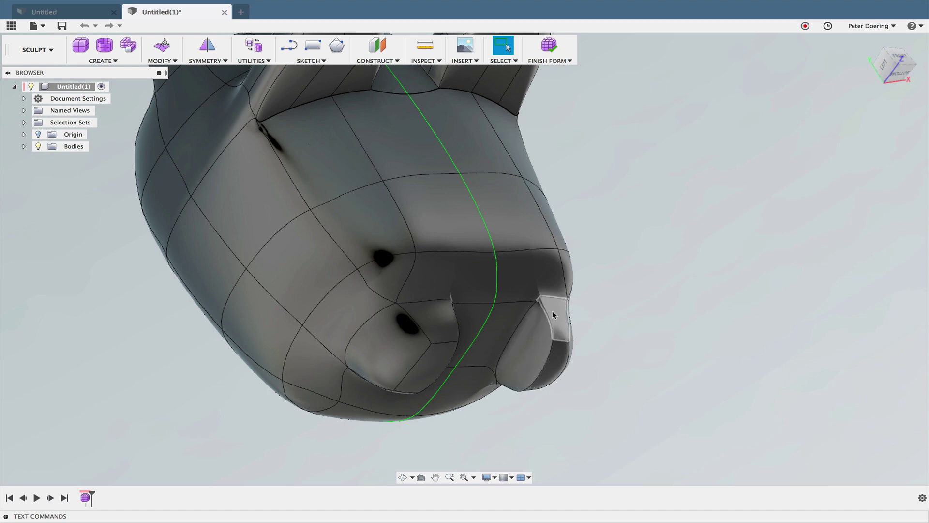
mouse_move(550, 315)
middle_mouse_down("shift")
mouse_move(709, 334)
mouse_move(781, 312)
mouse_move(647, 301)
mouse_move(739, 303)
mouse_move(721, 290)
mouse_move(736, 263)
middle_mouse_up("shift")
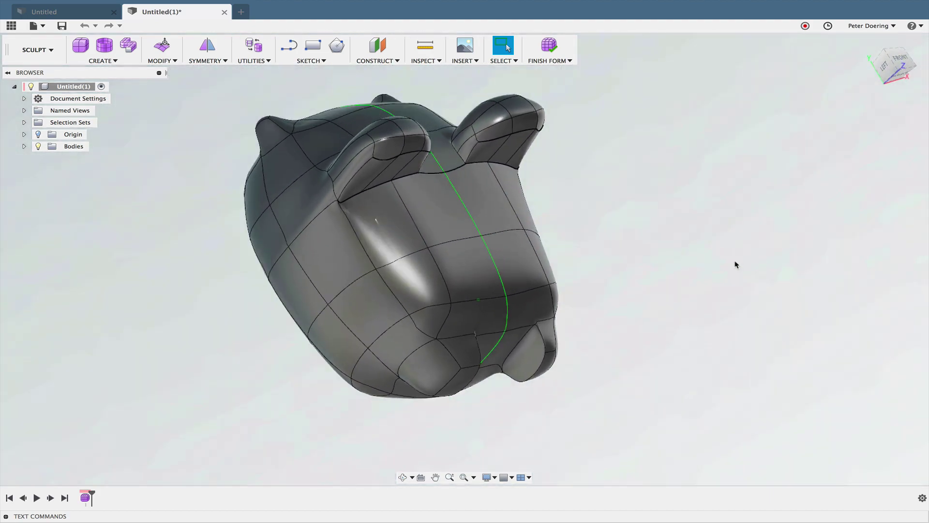
- Apply Make Uniform to the whole T-spline body
scroll(614, 167, "down", 4)
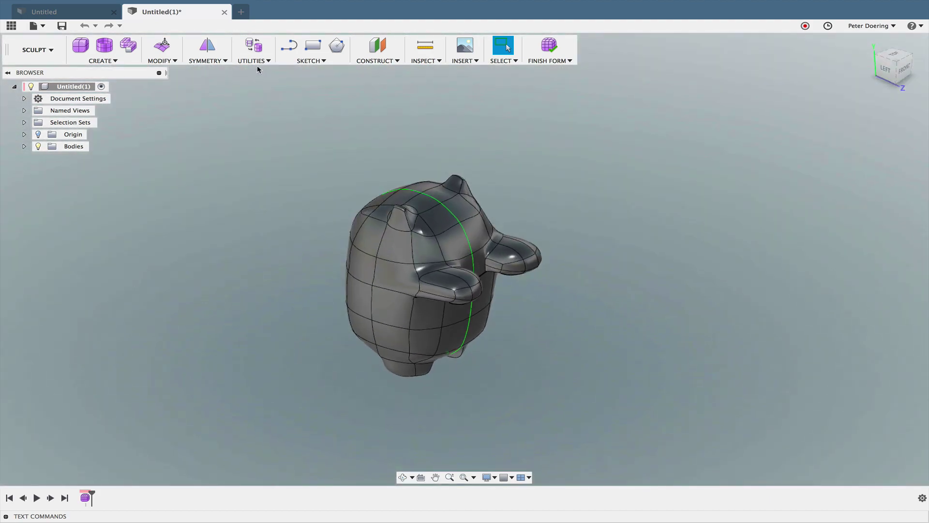
left_click(254, 60)
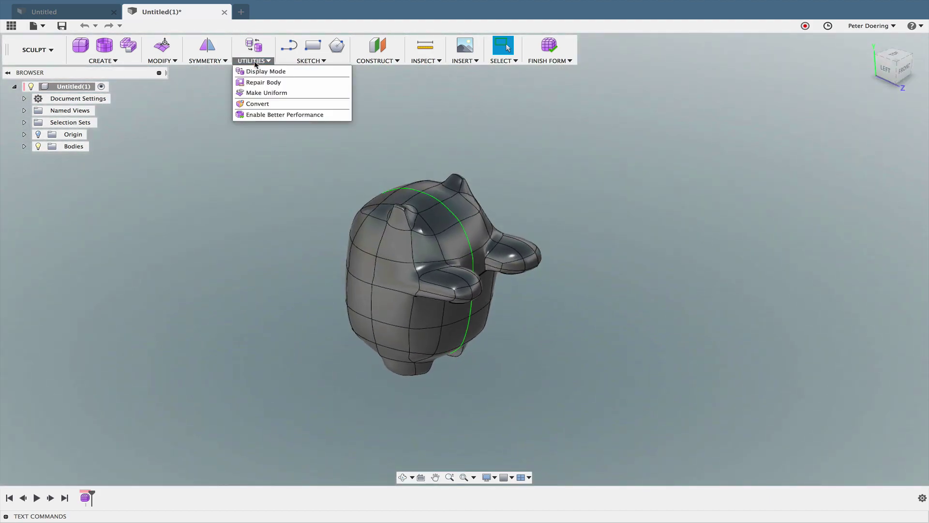
left_click(266, 92)
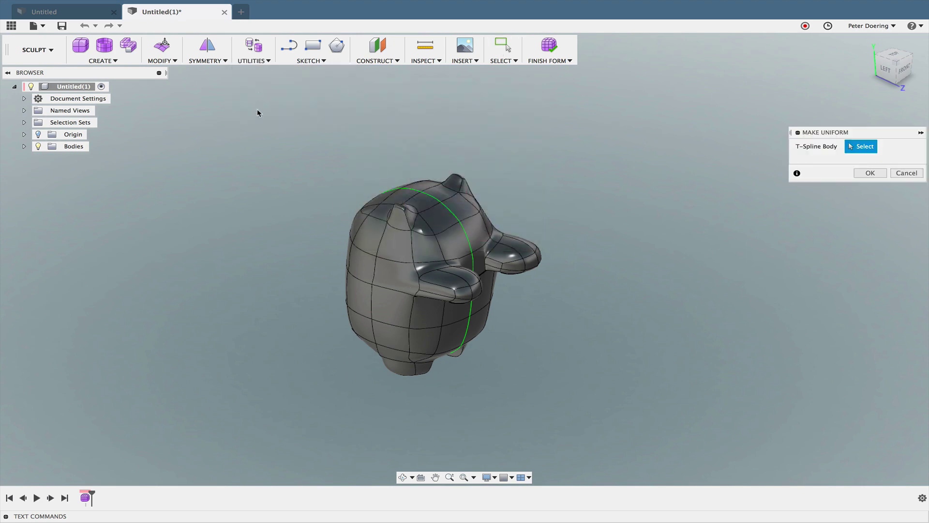
left_click(390, 253)
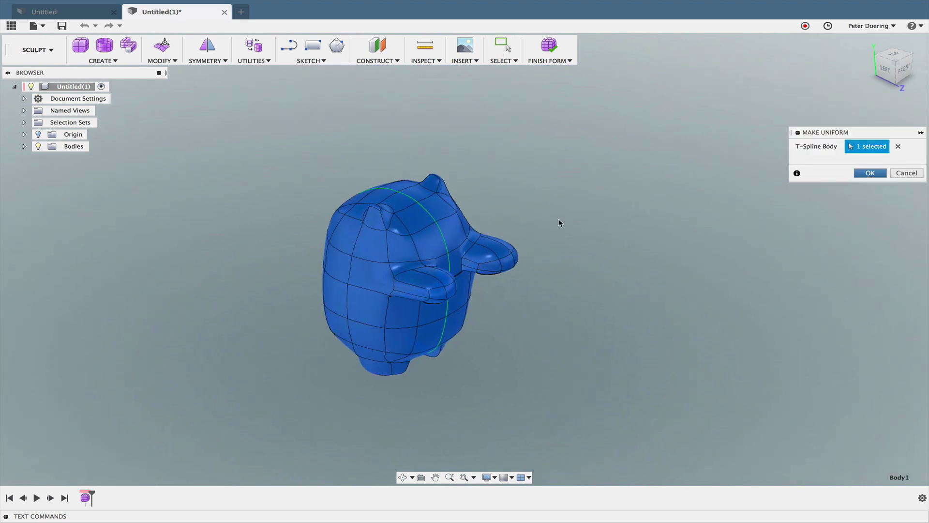
middle_click_drag(512, 222, 675, 257, "shift")
- Examine the surface highlights around the legs, lower belly and undersides of the arms up close
scroll(682, 254, "up", 5)
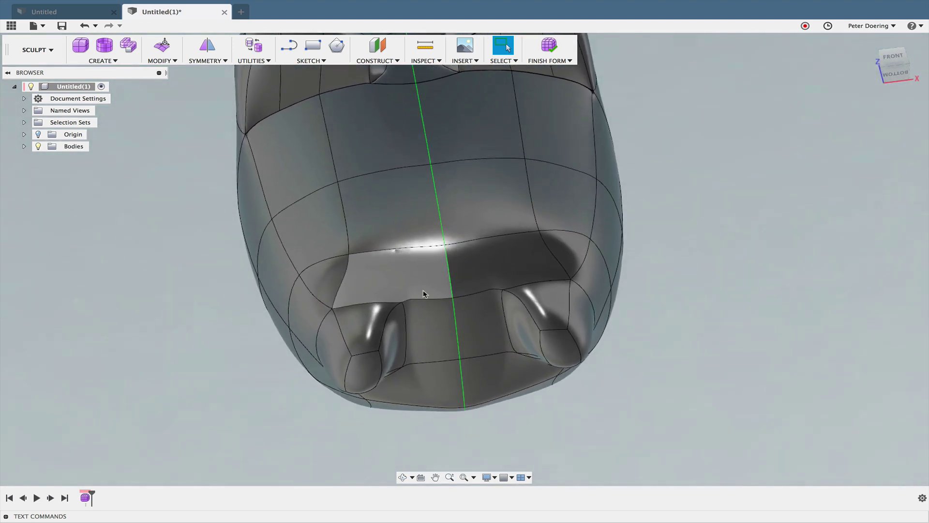
scroll(397, 298, "up", 5)
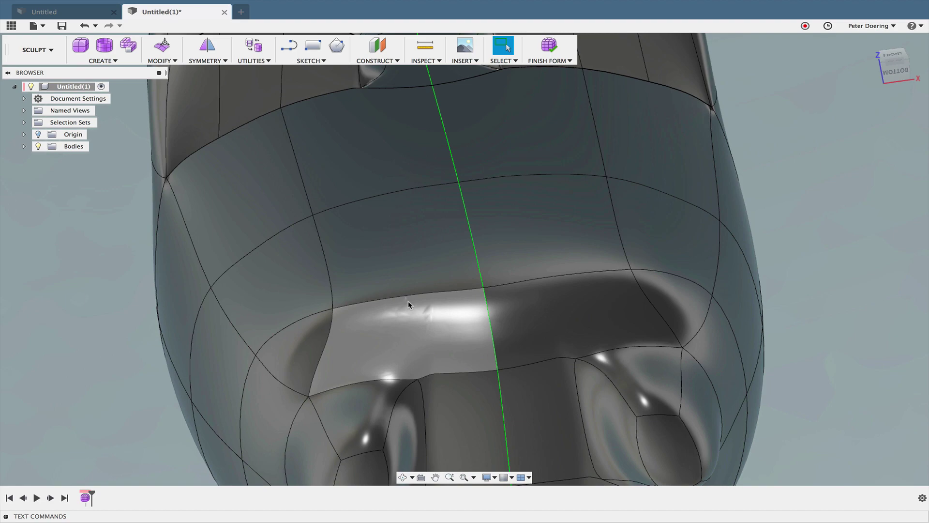
middle_click_drag(408, 304, 384, 307, "shift")
scroll(403, 305, "down", 2)
scroll(402, 312, "up", 2)
scroll(376, 301, "up", 1)
scroll(359, 304, "up", 1)
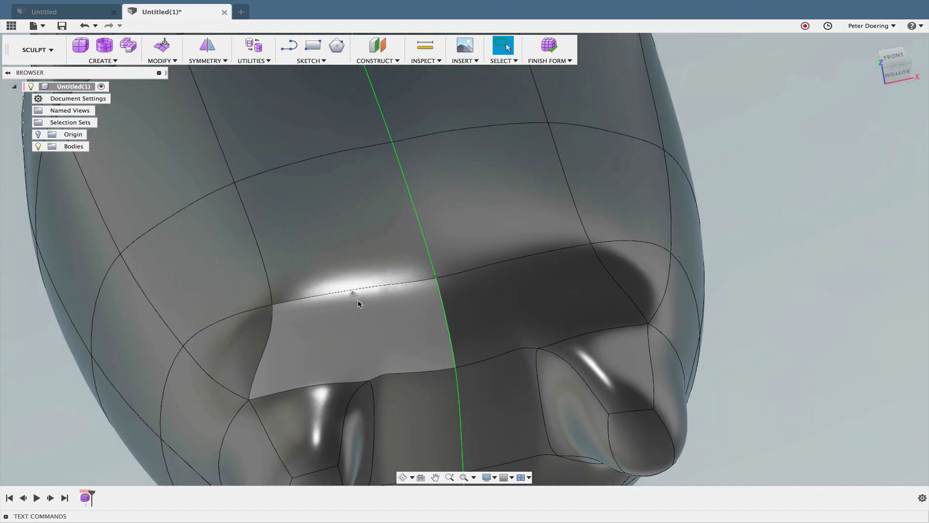
scroll(377, 297, "down", 1)
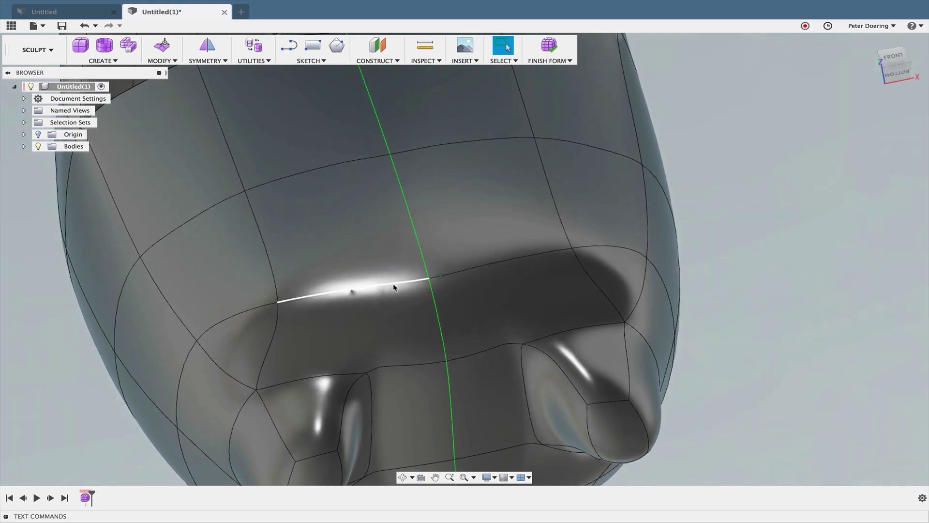
middle_click_drag(387, 312, 379, 300, "shift")
middle_click_drag(675, 252, 668, 242, "shift")
scroll(668, 243, "down", 2)
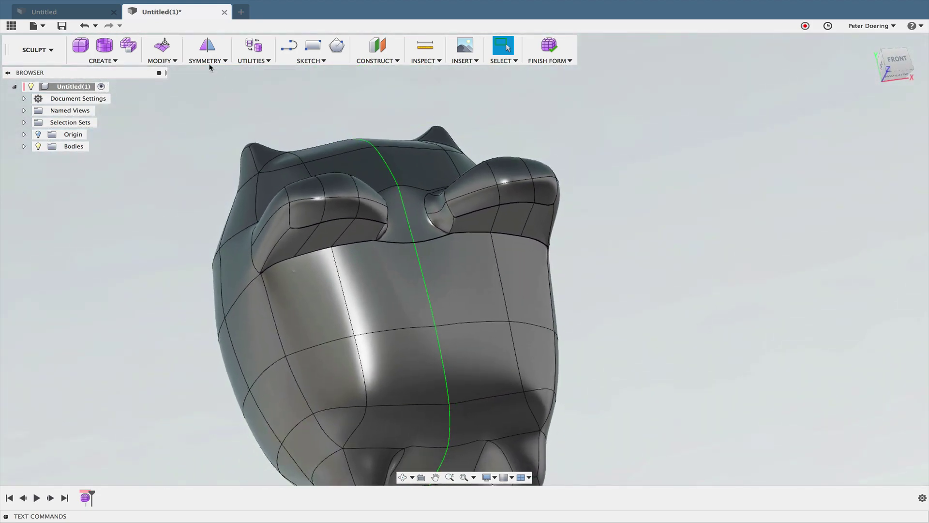
- Uncrease the creased edges beneath both arms, across the chest between them and along the arms' lower rims
left_click(206, 62)
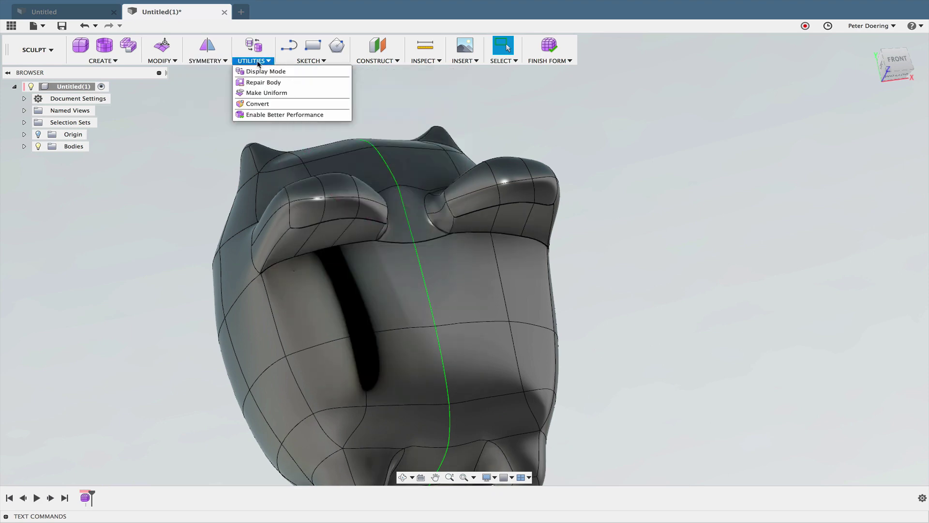
mouse_move(173, 61)
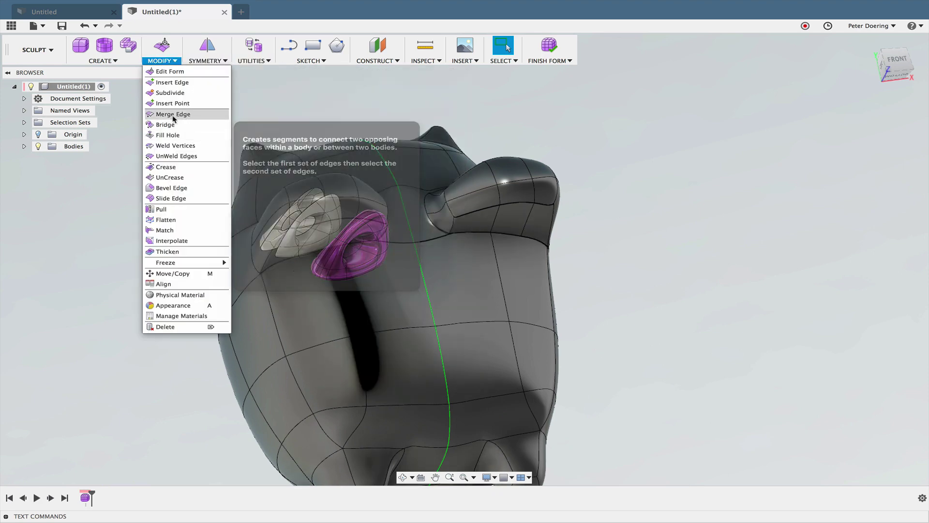
left_click(169, 178)
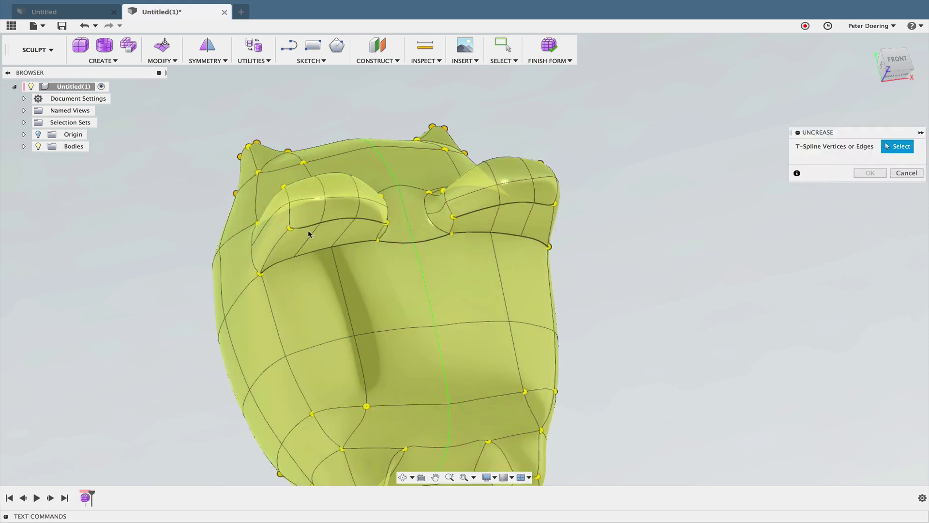
left_click(353, 262)
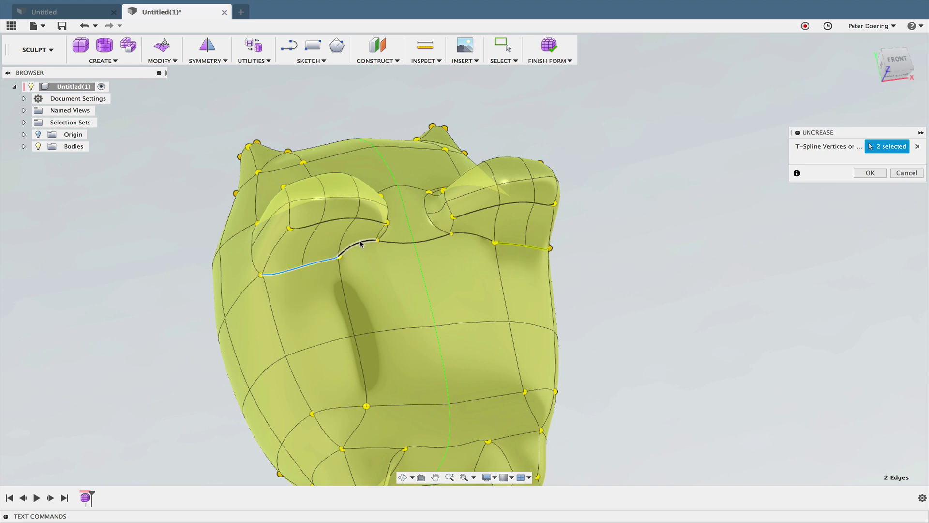
left_click(398, 243)
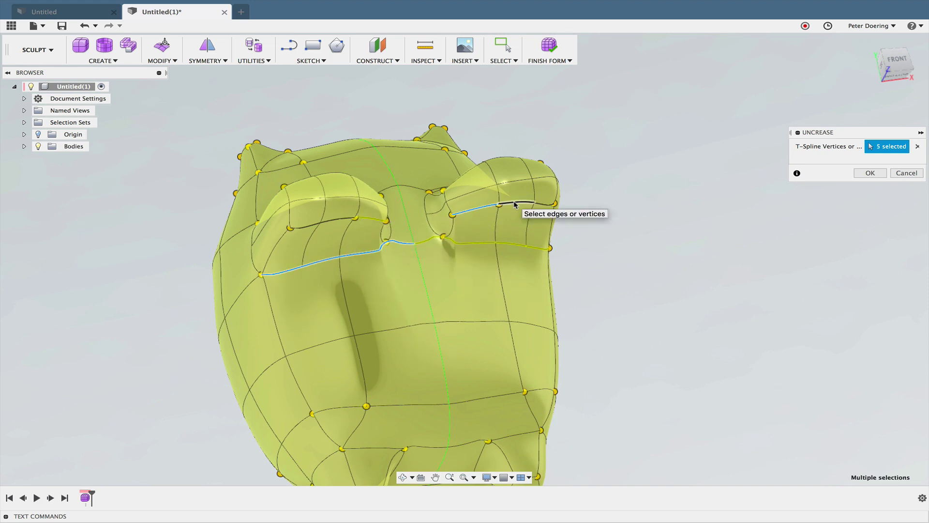
middle_click_drag(626, 219, 865, 180, "shift")
left_click(870, 173)
- Apply Make Uniform again to the uncreased T-spline body
middle_click_drag(684, 222, 261, 61, "shift")
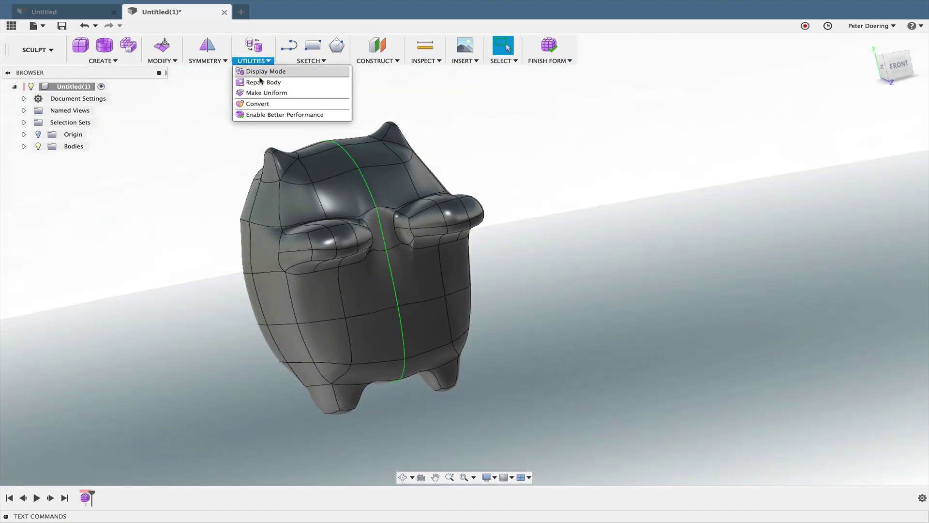
left_click(265, 93)
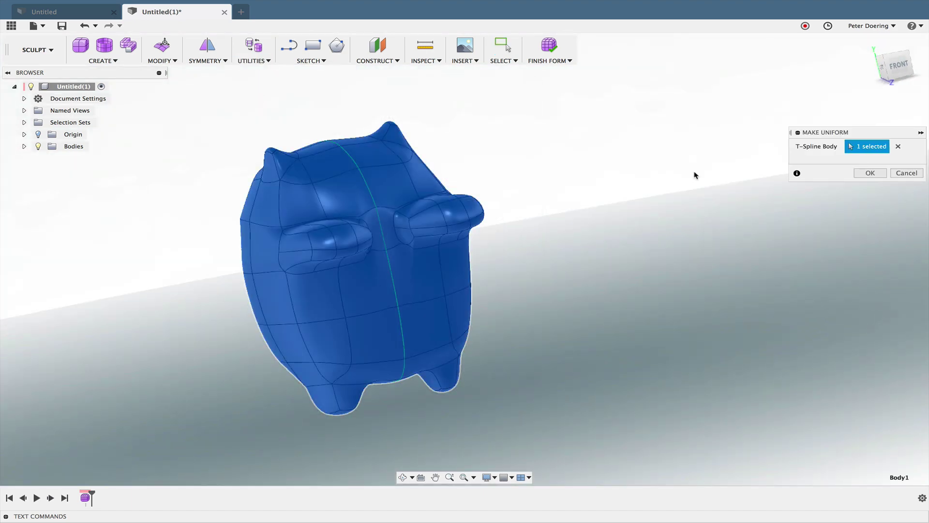
key("Return")
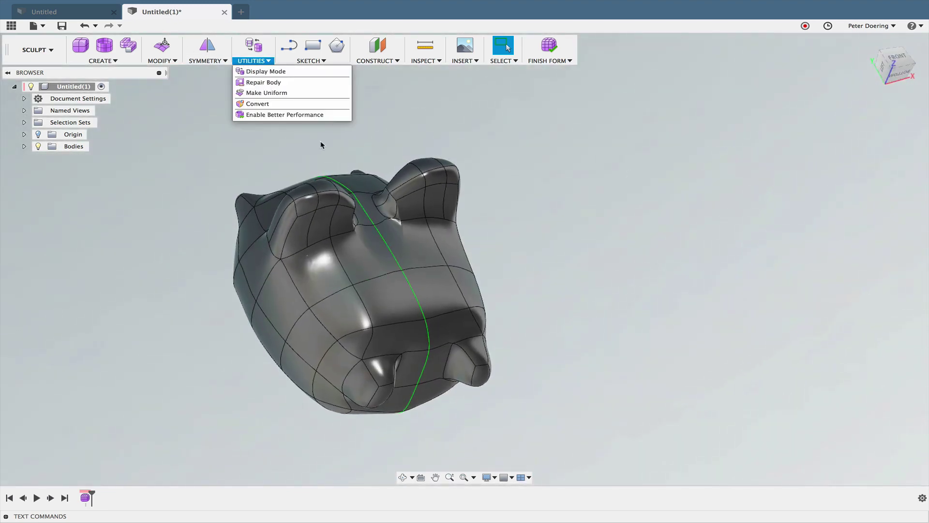
- Run Repair Body with AutoRepair on the T-spline body, keeping all error and geometry labels on and the 0.01 mm weld tolerance
left_click(268, 84)
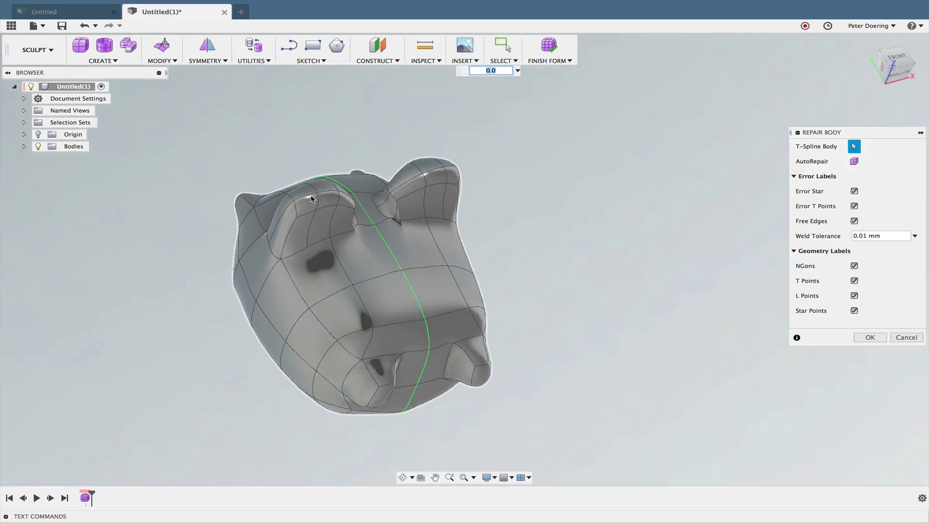
scroll(586, 204, "up", 10, "shift")
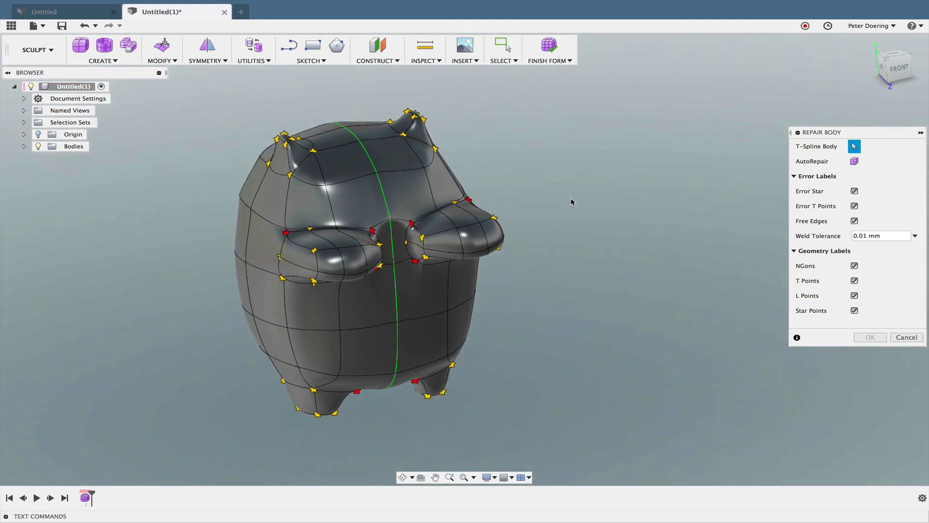
middle_click_drag(604, 207, 666, 210, "shift")
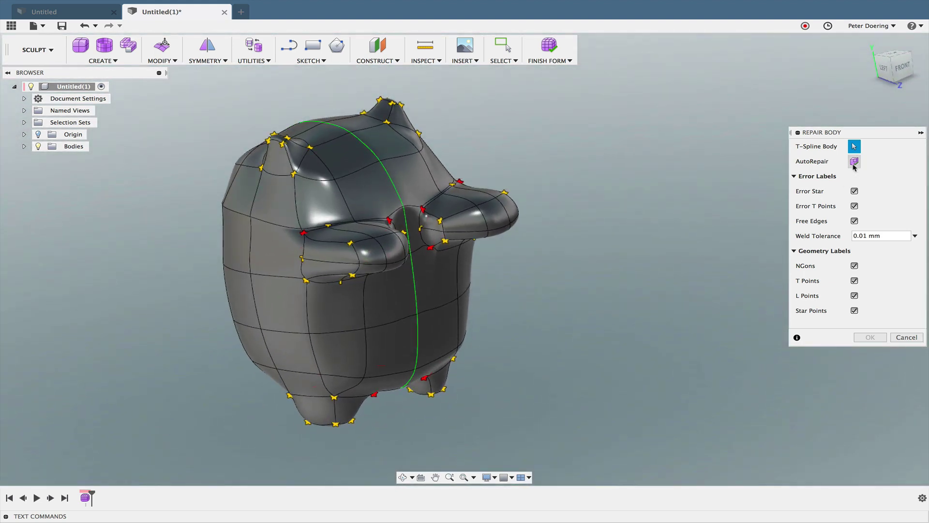
middle_click_drag(608, 268, 736, 337, "shift")
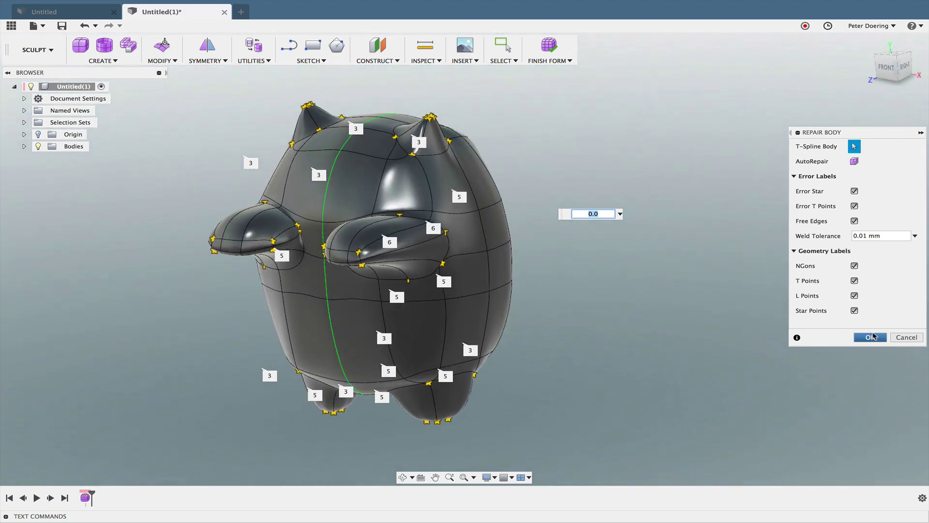
left_click(870, 337)
- Inspect the repaired body from the front, side and back to check the surface around arms, legs and ears
middle_click_drag(535, 246, 623, 249, "shift")
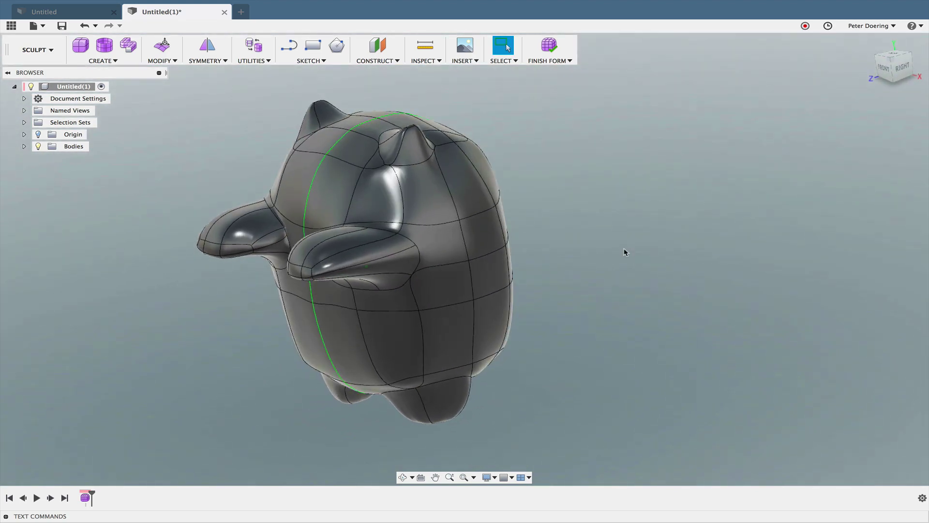
scroll(623, 248, "up", 5)
scroll(658, 256, "left", 10, "shift")
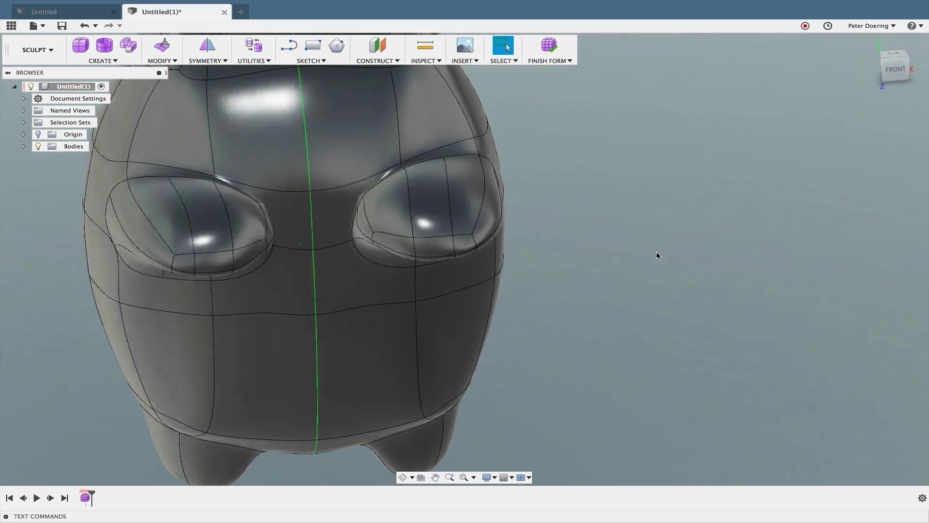
scroll(658, 256, "left", 10, "shift")
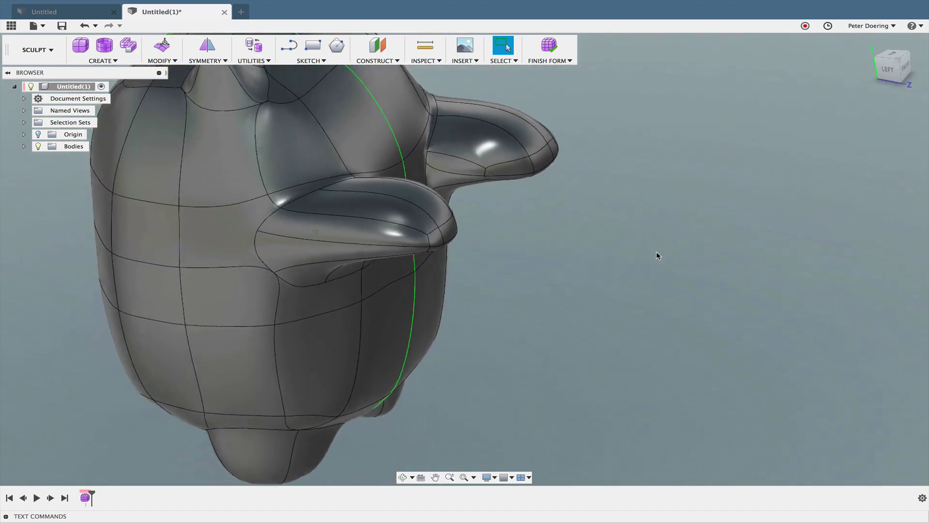
scroll(658, 255, "left", 10, "shift")
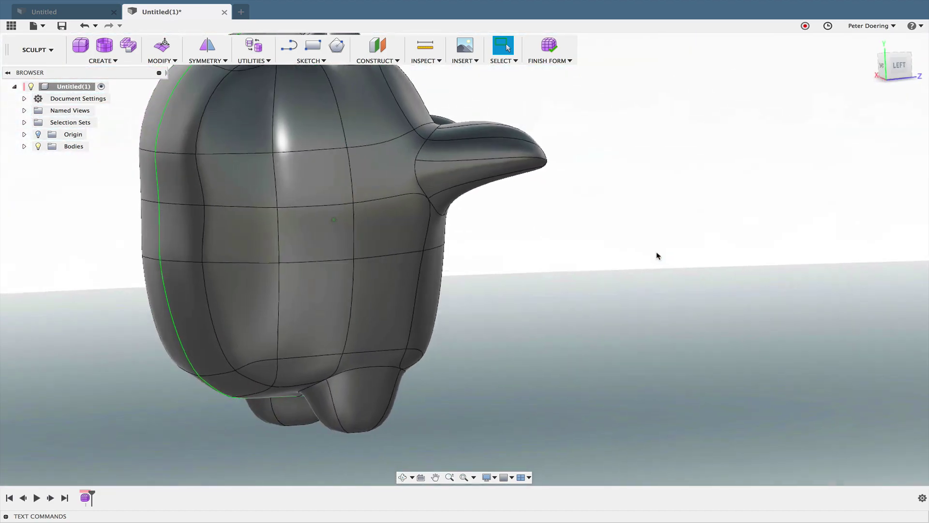
scroll(657, 255, "left", 3, "shift")
scroll(658, 256, "down", 5)
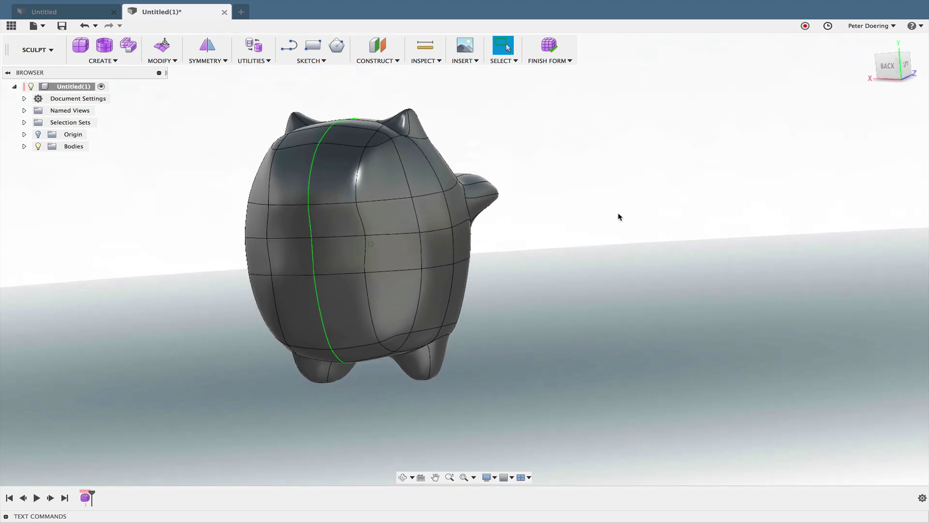
scroll(618, 216, "up", 5, "shift")
- Preview the T-spline body in box display and inspect the control mesh from the back, both sides and the front
left_click(259, 50)
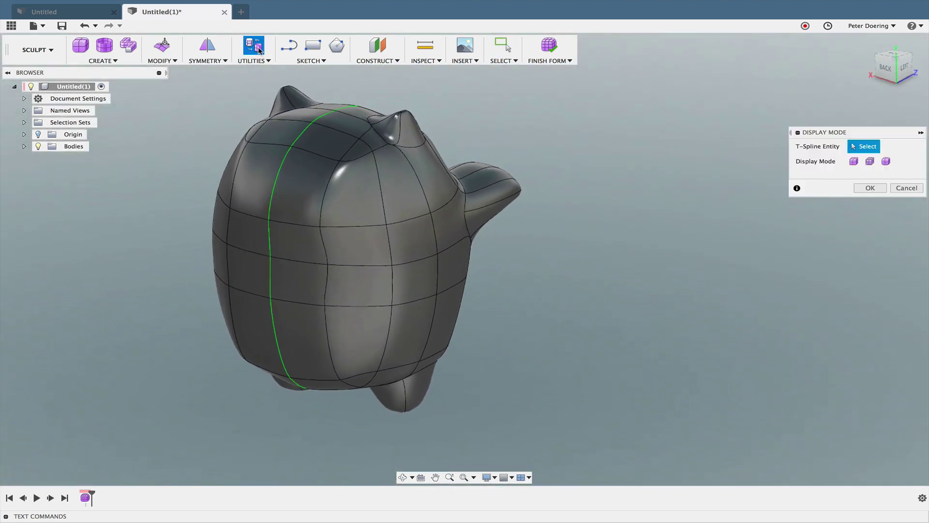
left_click(853, 161)
scroll(676, 191, "right", 8, "shift")
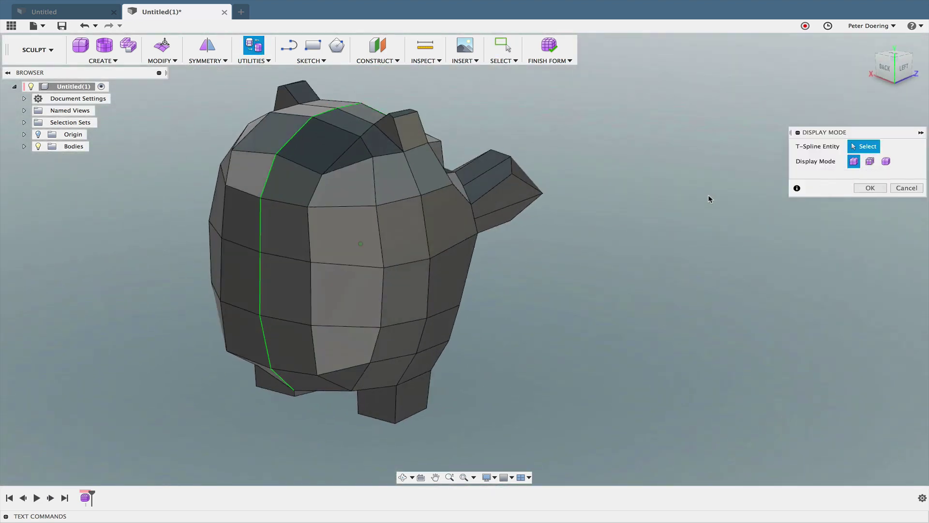
scroll(740, 203, "right", 3, "shift")
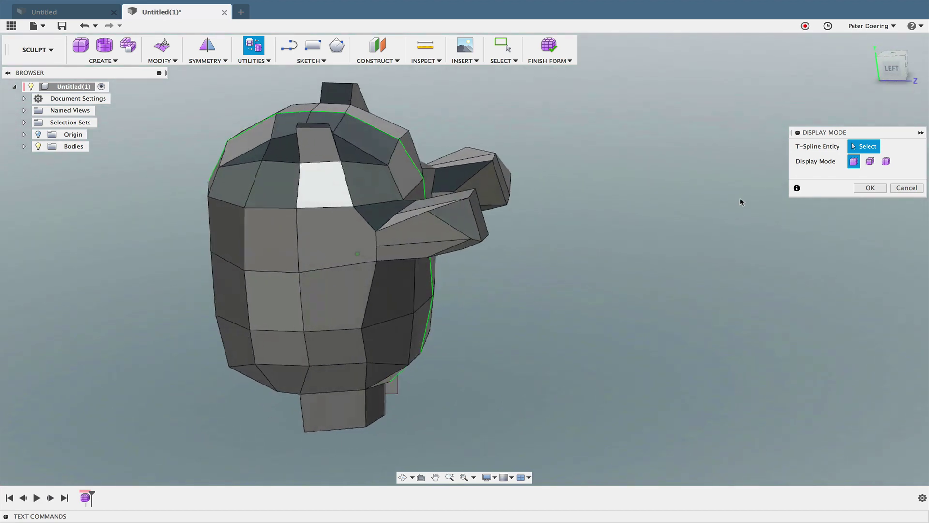
scroll(745, 202, "right", 10, "shift")
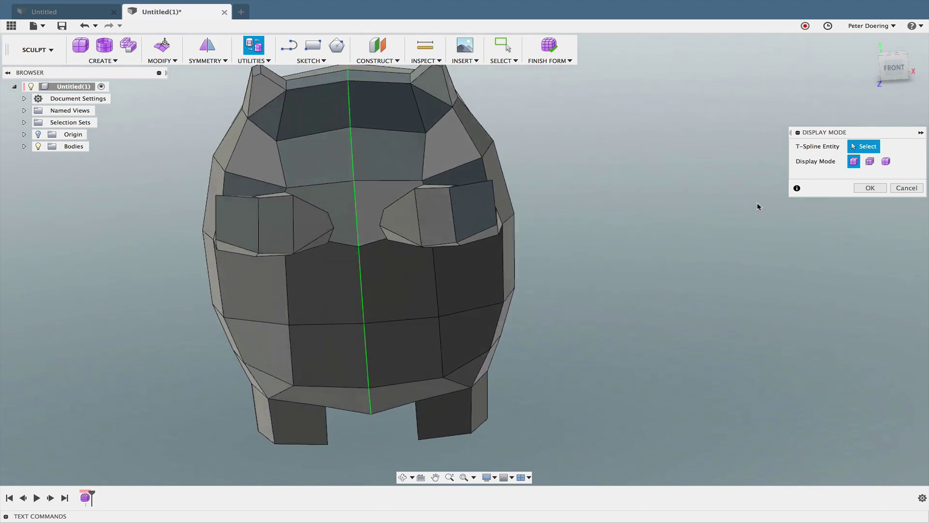
scroll(761, 212, "right", 5, "shift")
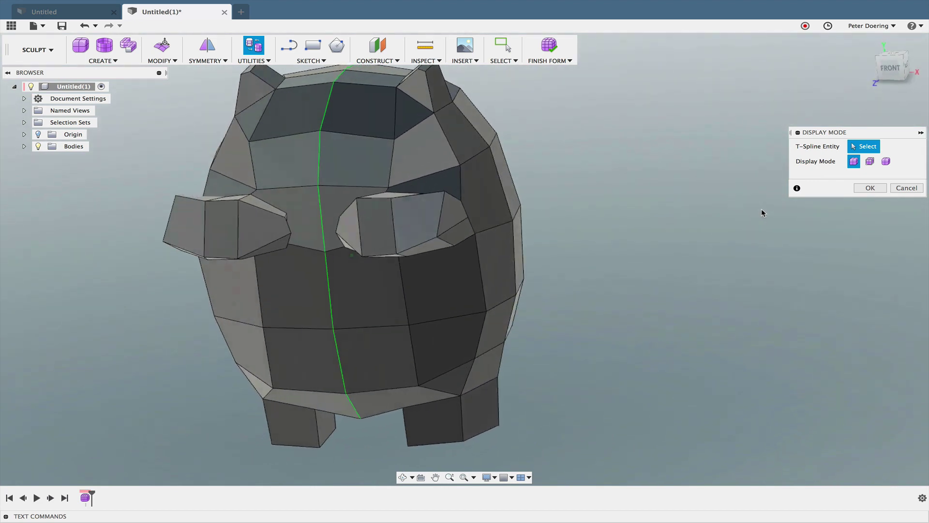
scroll(763, 212, "right", 5, "shift")
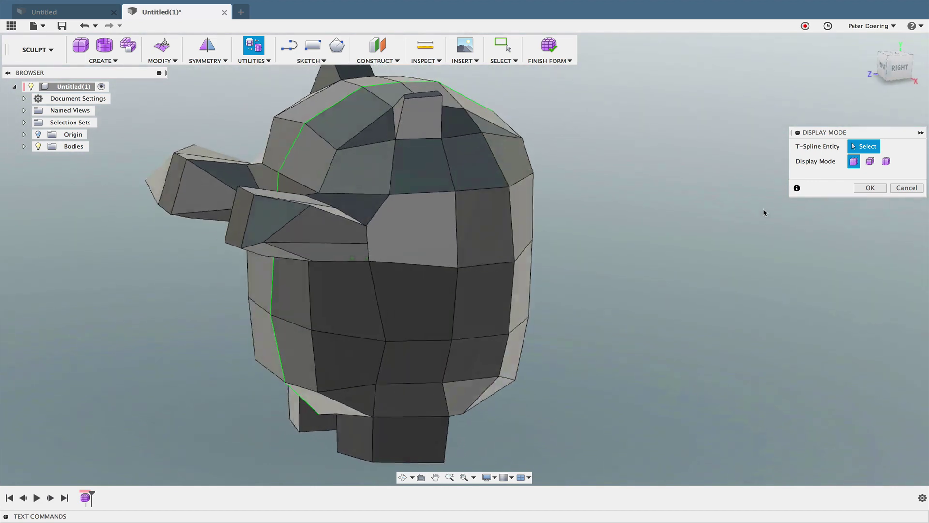
scroll(770, 213, "right", 5, "shift")
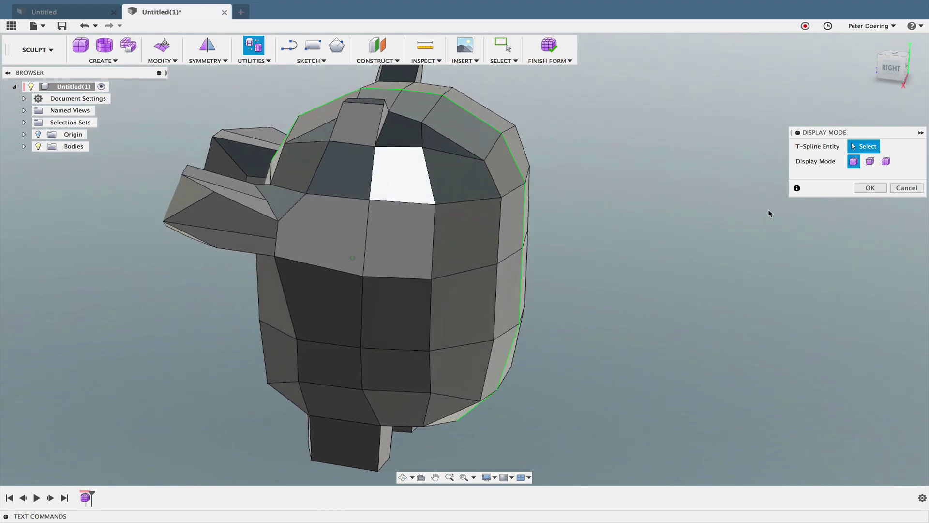
scroll(803, 217, "right", 3, "shift")
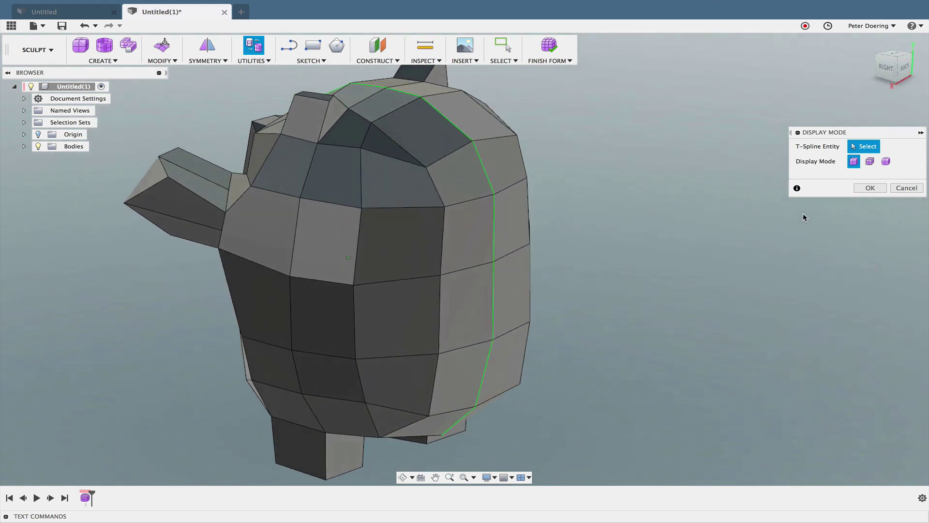
- Switch the T-spline body back to smooth display and accept the display mode
scroll(764, 180, "right", 3, "shift")
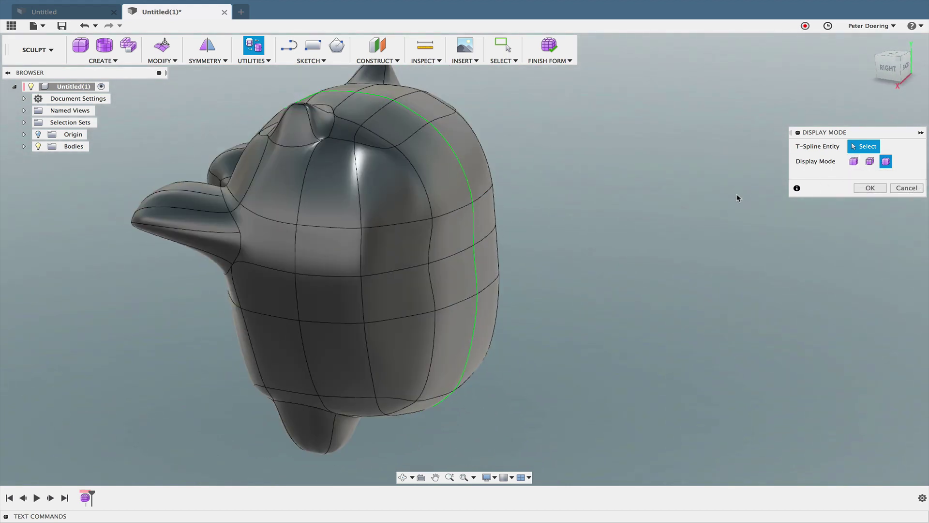
scroll(736, 195, "left", 8, "shift")
scroll(736, 198, "left", 5, "shift")
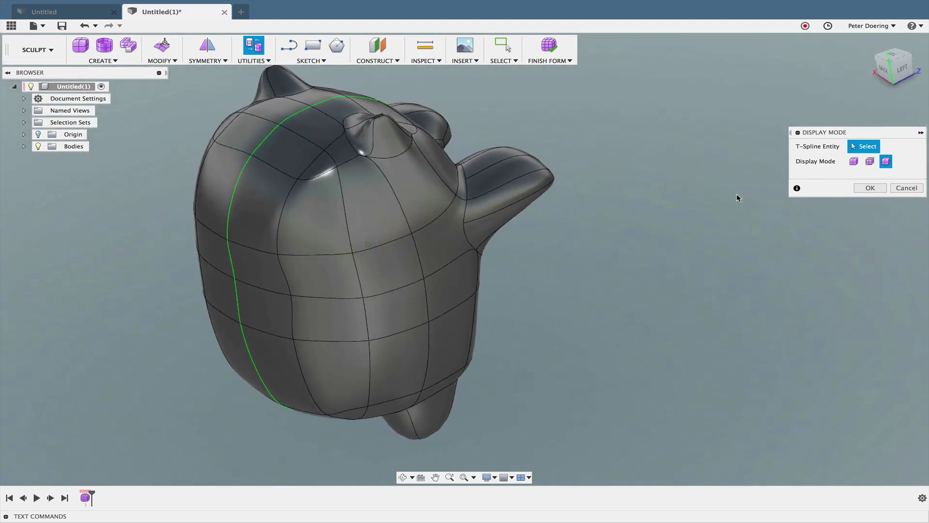
left_click(871, 188)
scroll(363, 110, "left", 2, "shift")
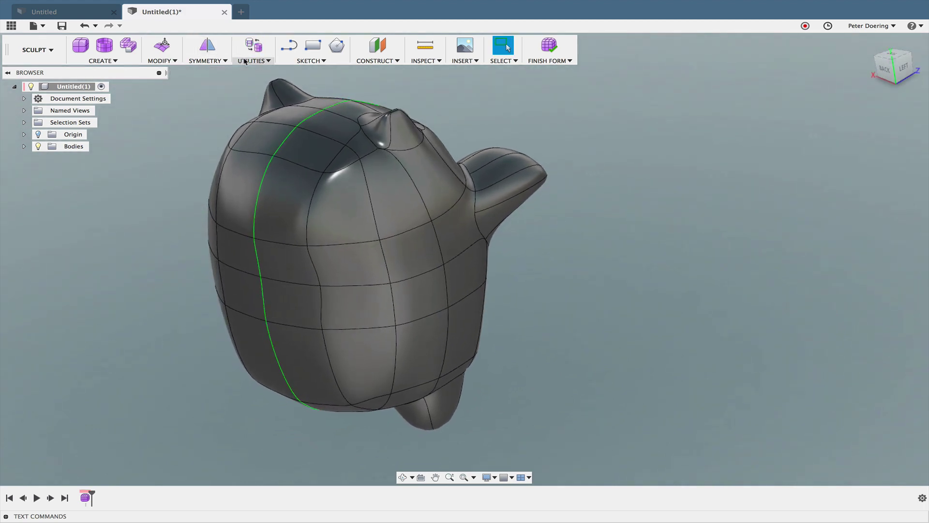
- Set the T-spline body's display mode to box and accept it
left_click(263, 50)
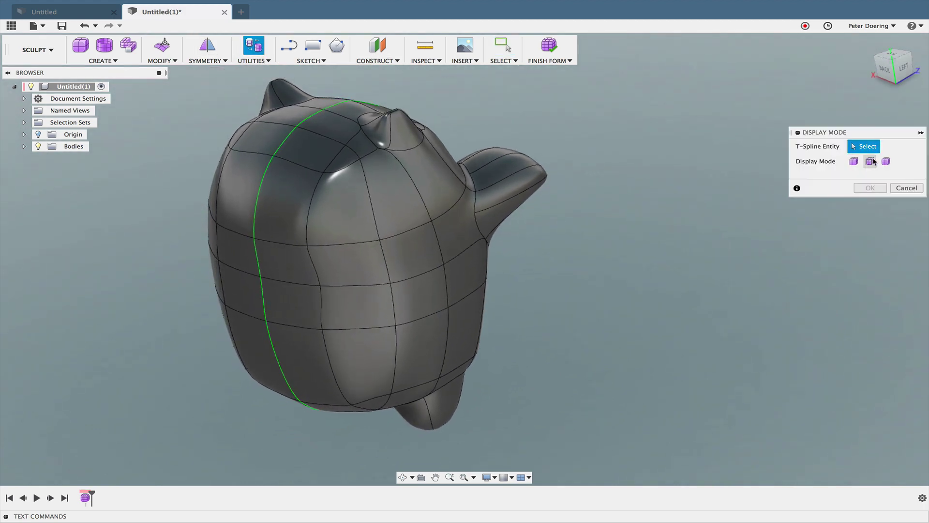
left_click(858, 163)
left_click(870, 188)
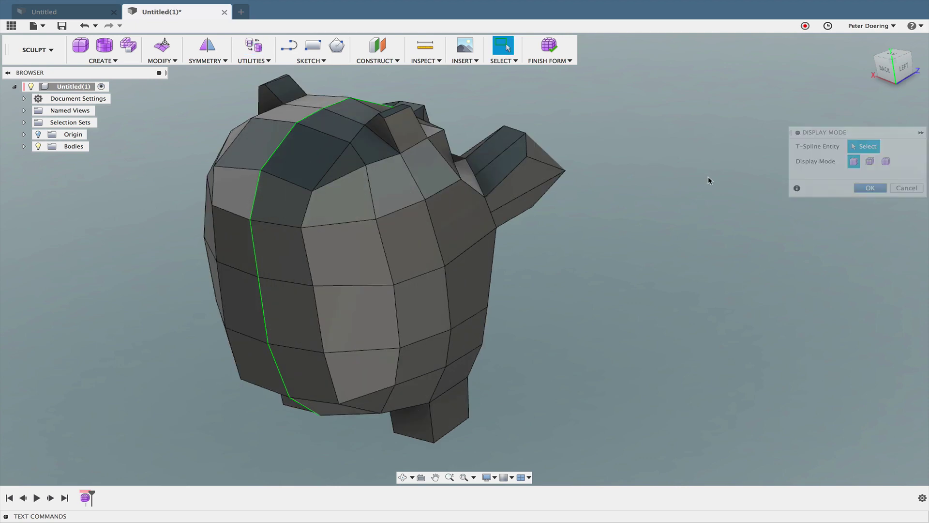
scroll(487, 106, "left", 2, "shift")
scroll(486, 106, "left", 2, "shift")
scroll(439, 97, "up", 3)
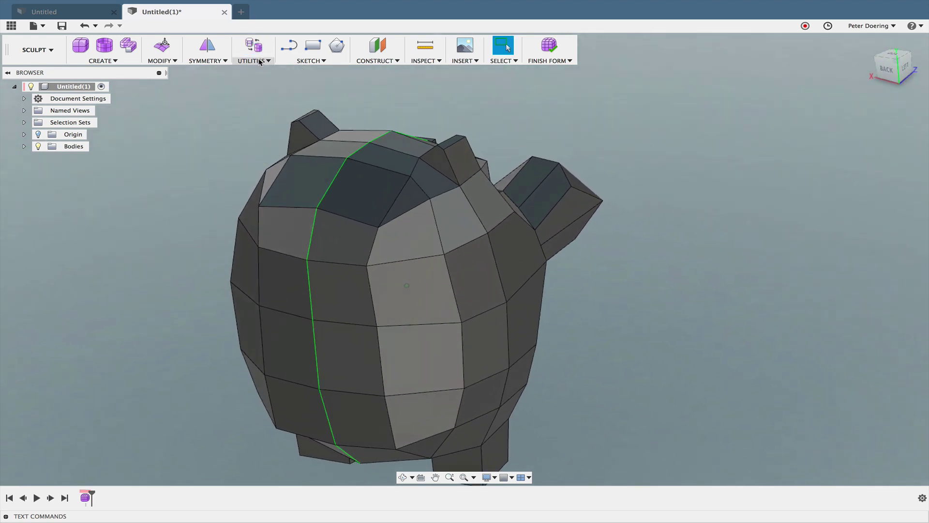
- Use Edit Form to move the vertex at the upper back of the head, beside the symmetry line, by about 2.9 and 2 mm
middle_click_drag(265, 126, 250, 183, "shift")
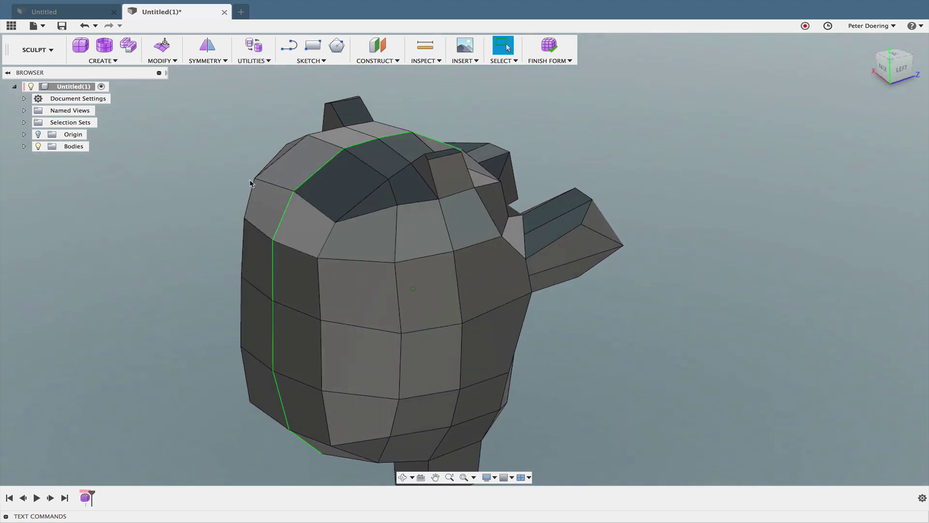
left_click(162, 47)
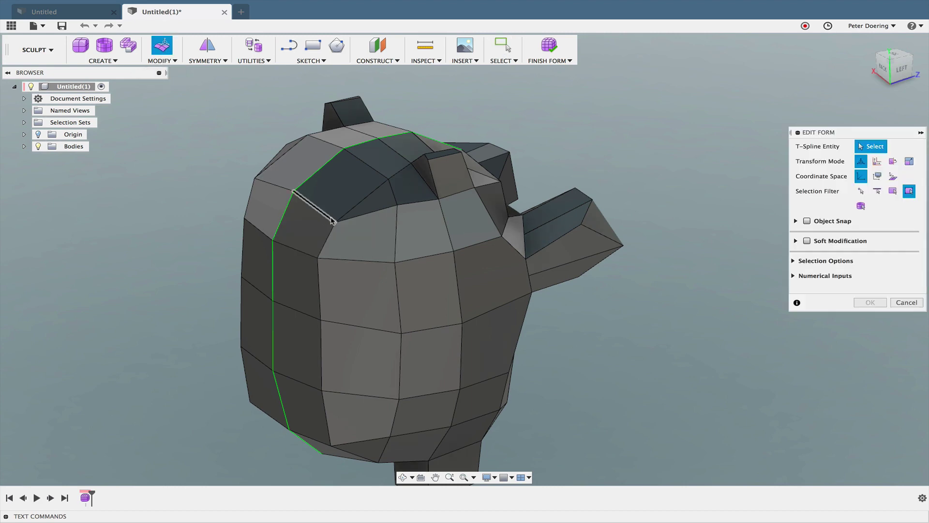
middle_click_drag(335, 221, 322, 214, "shift")
left_click_drag(333, 205, 344, 192)
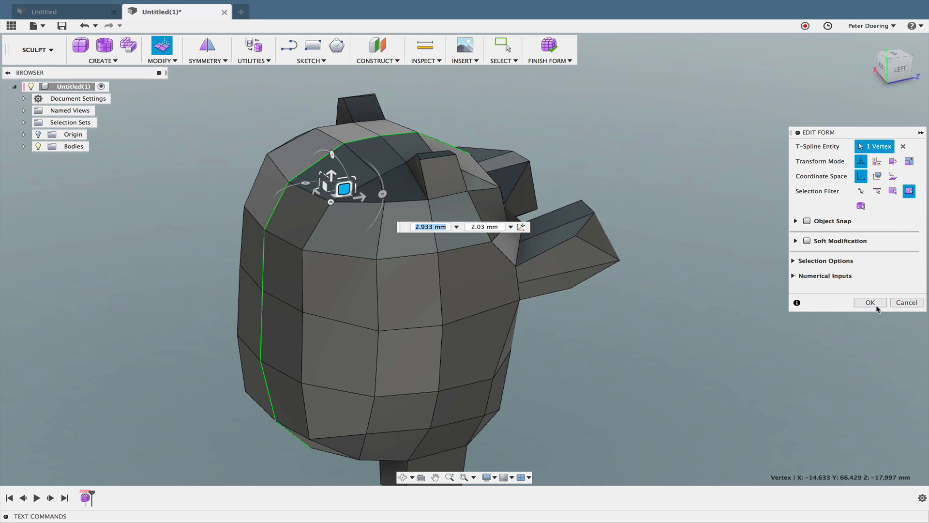
left_click(870, 302)
- Insert points in Simple mode to split the face column behind the left ear, from the head's edge to the lower back
middle_click_drag(649, 265, 595, 167, "shift")
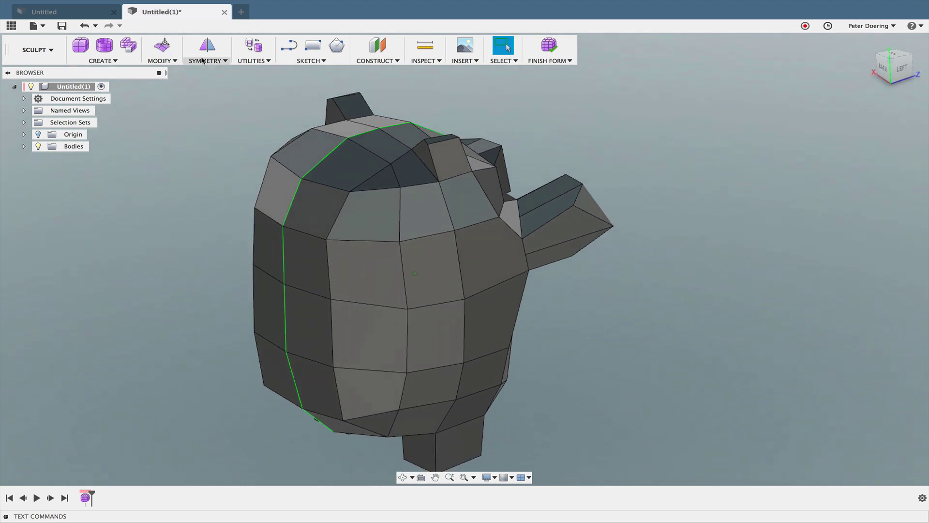
left_click(170, 62)
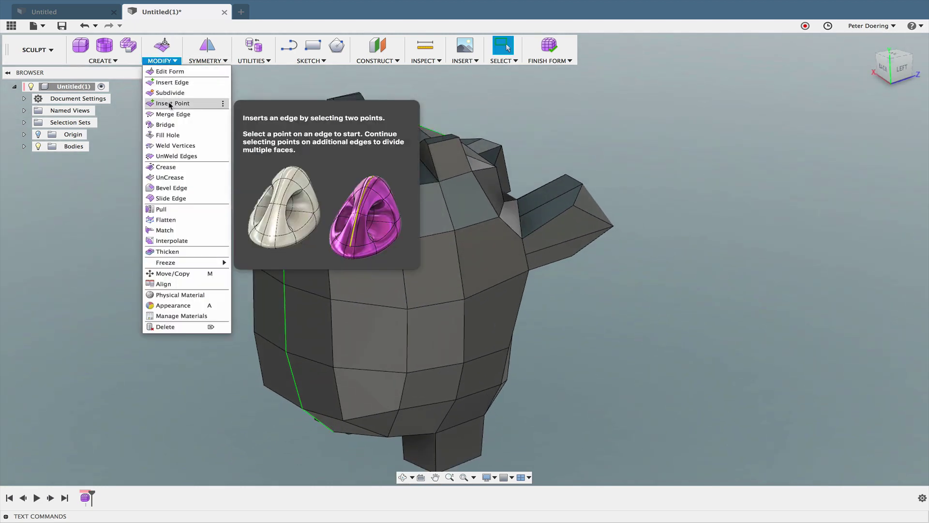
left_click(177, 102)
middle_click_drag(653, 114, 616, 118, "shift")
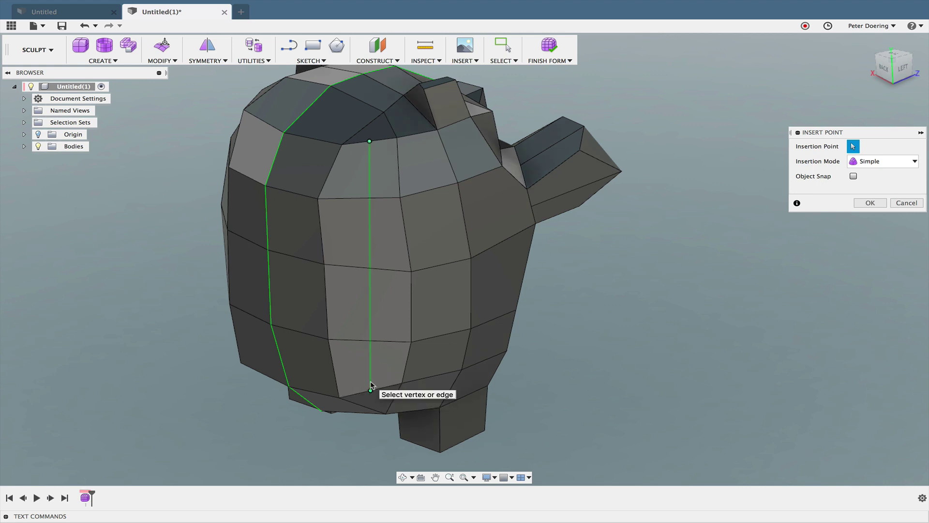
left_click(371, 390)
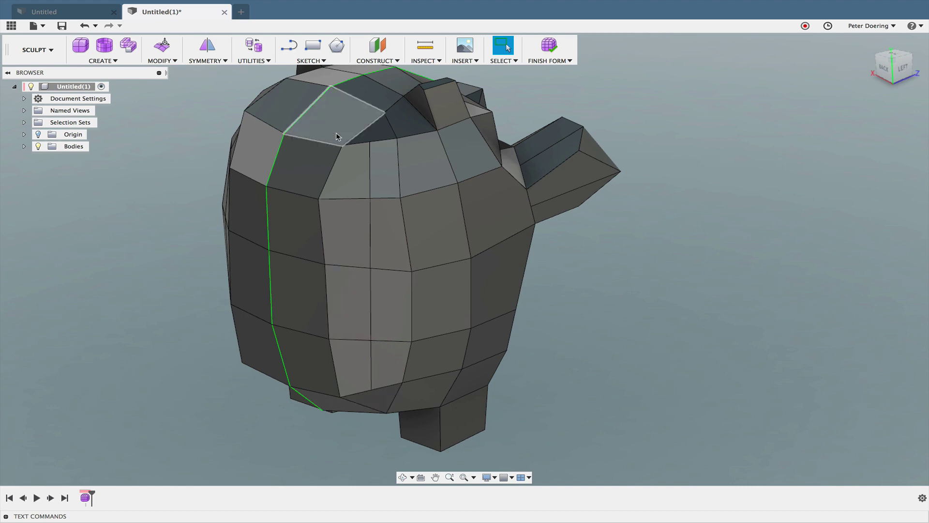
- Insert points in Simple mode to split the two faces between the left ear and the top of the left arm
scroll(374, 139, "up", 4)
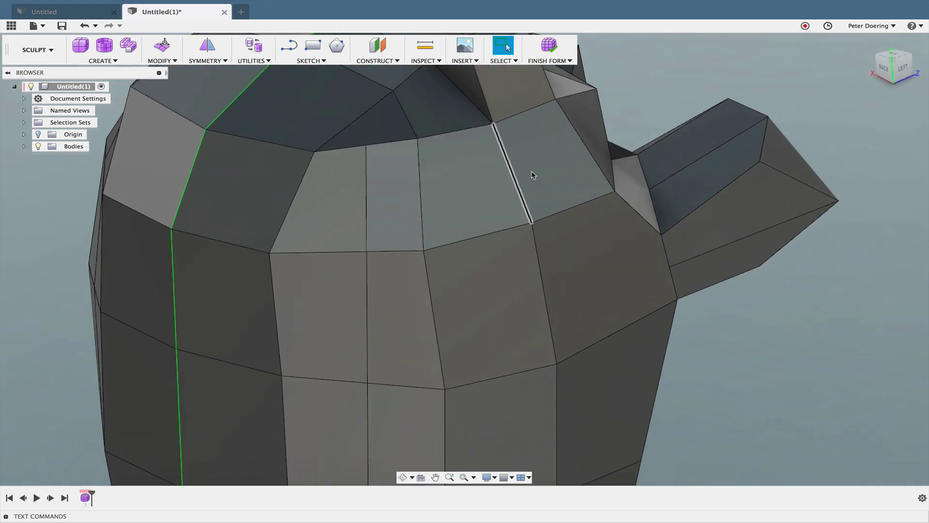
scroll(896, 324, "down", 5)
middle_click_drag(922, 324, 895, 313, "shift")
scroll(726, 310, "down", 10, "shift")
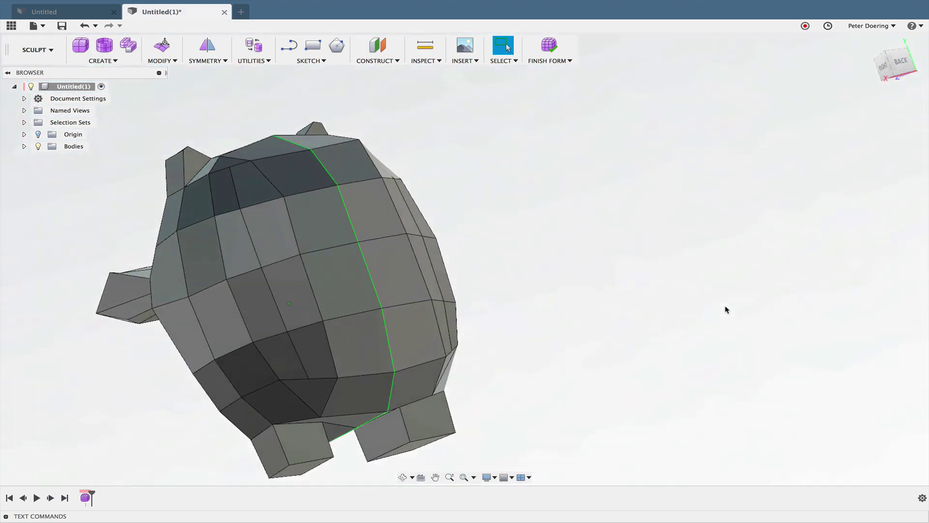
scroll(730, 310, "down", 3, "shift")
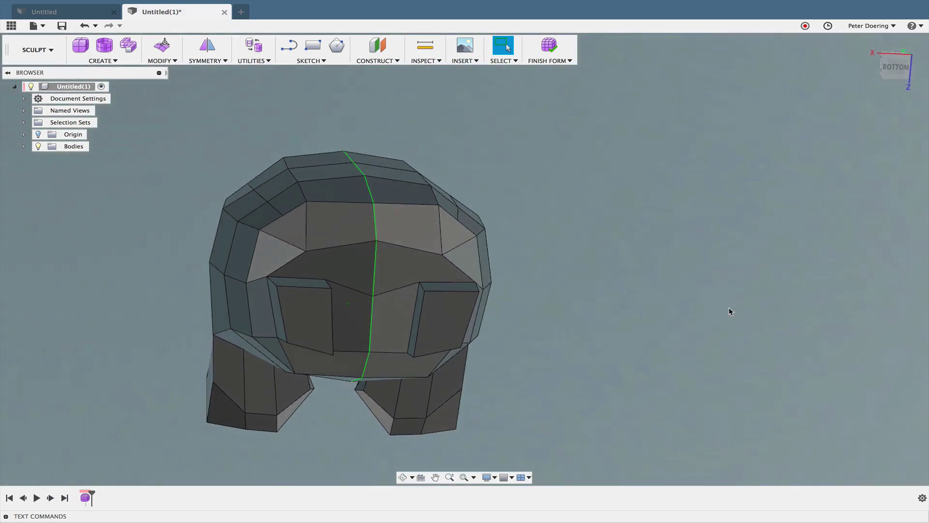
middle_click_drag(702, 328, 340, 202, "shift")
left_click(170, 61)
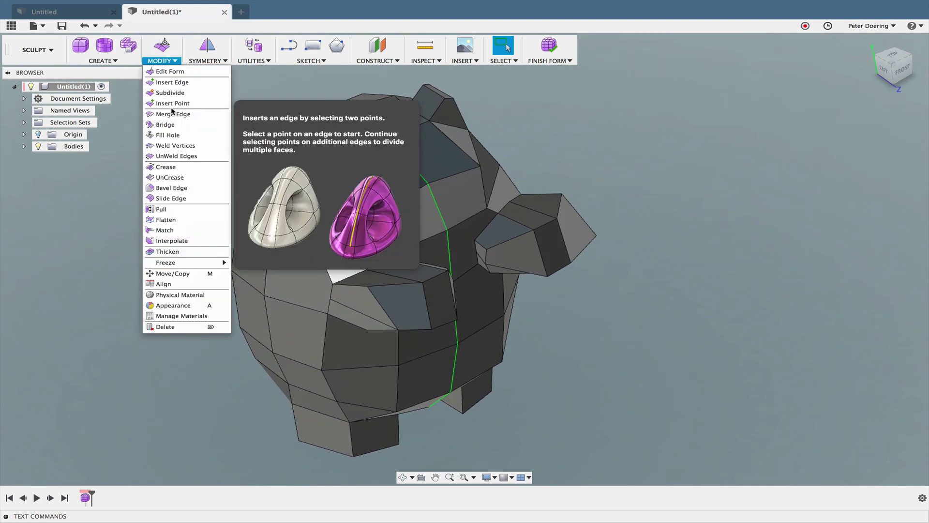
left_click(164, 111)
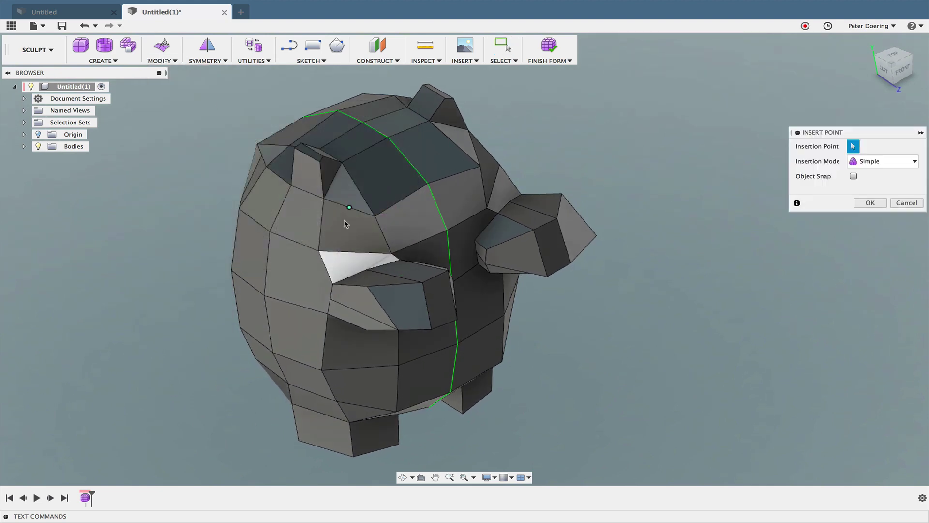
middle_click_drag(357, 253, 348, 257, "shift")
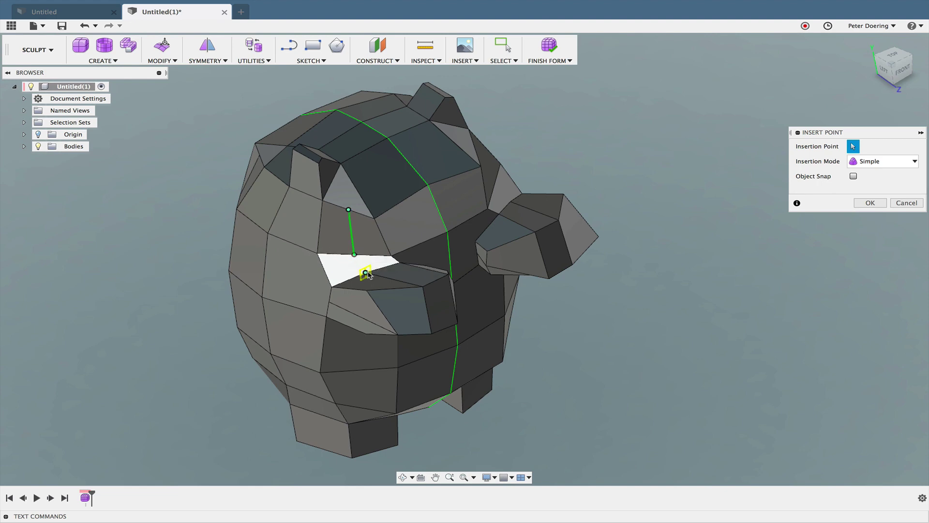
left_click(880, 206)
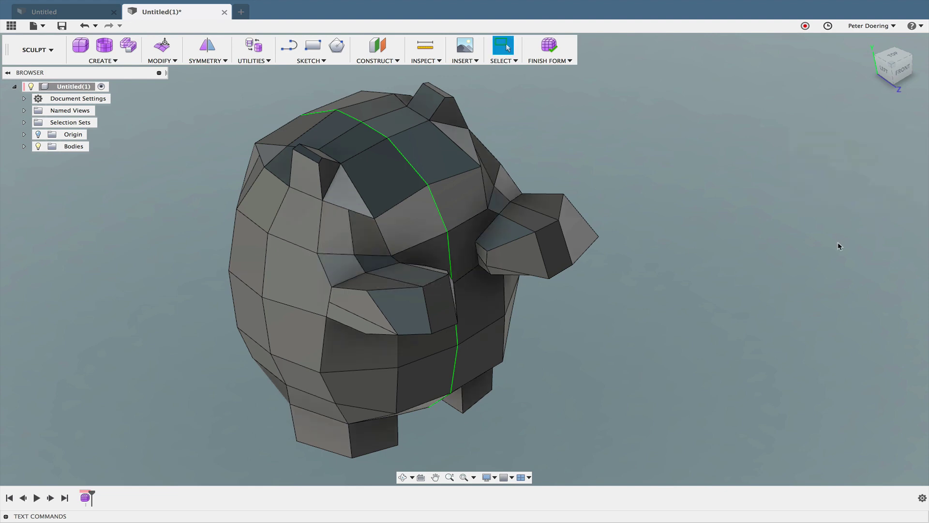
- Insert points in Simple mode below the left arm to split the two belly faces down towards the leg
middle_click_drag(838, 242, 759, 241, "shift")
right_click(759, 239)
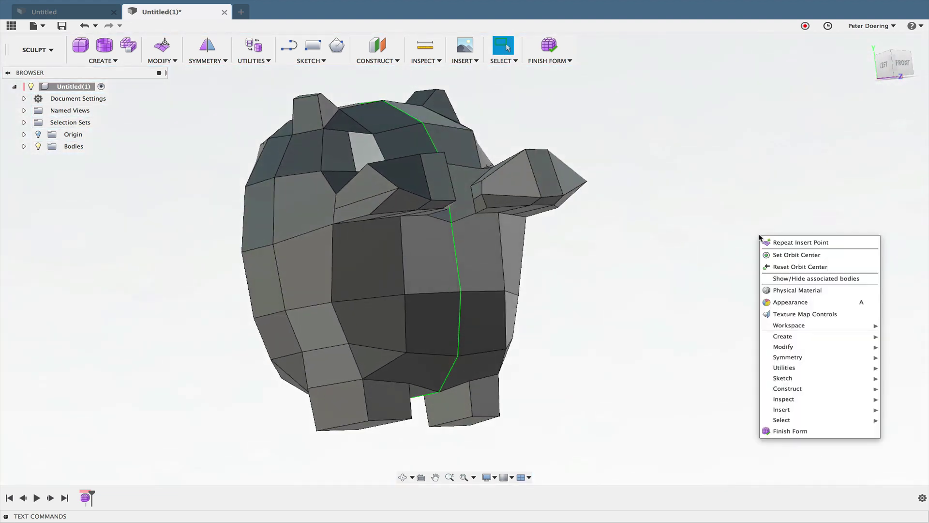
left_click(785, 243)
middle_click_drag(518, 229, 363, 218, "shift")
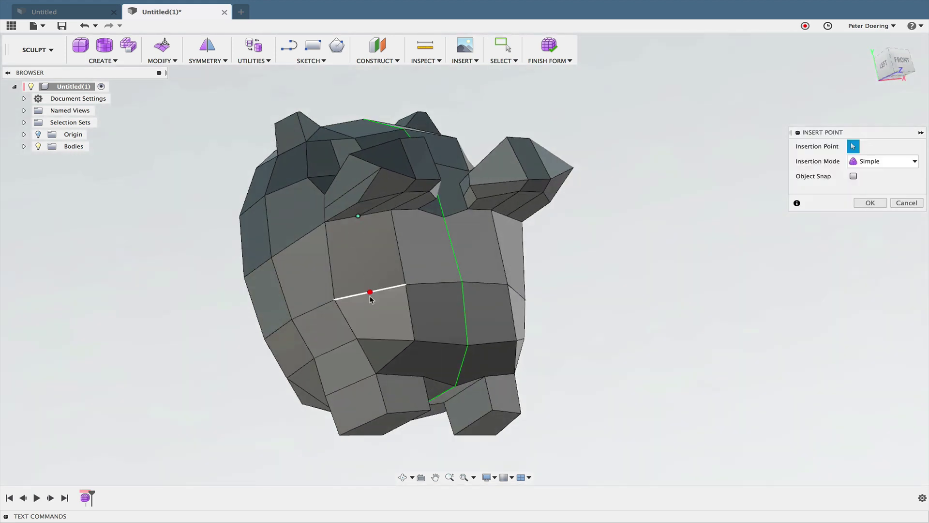
left_click(370, 292)
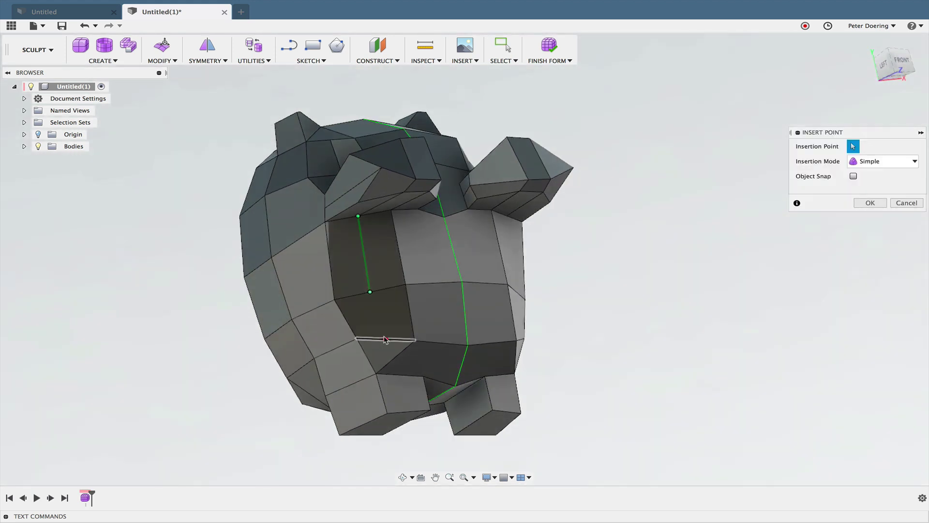
left_click(870, 203)
- Finish the form to convert the sculpt into a model body and inspect its surface around the ears and arms
middle_click_drag(716, 169, 668, 145, "shift")
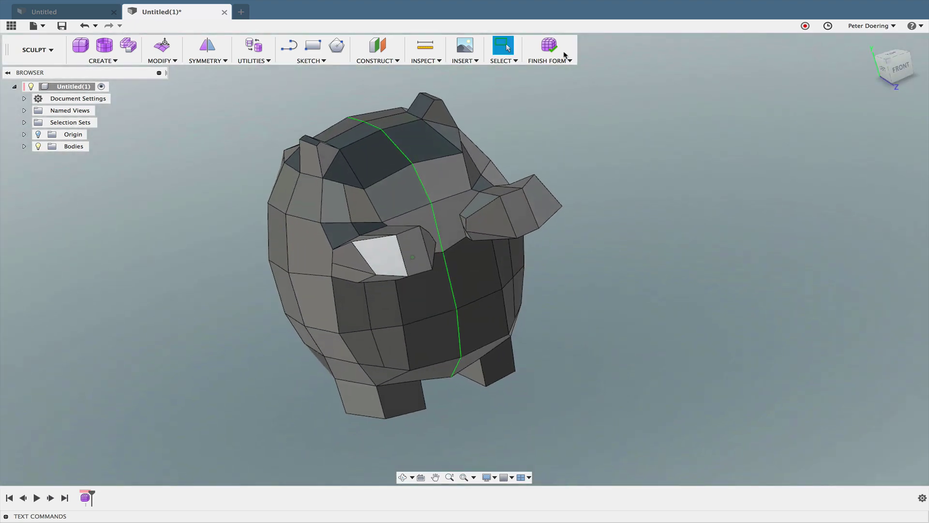
left_click(548, 47)
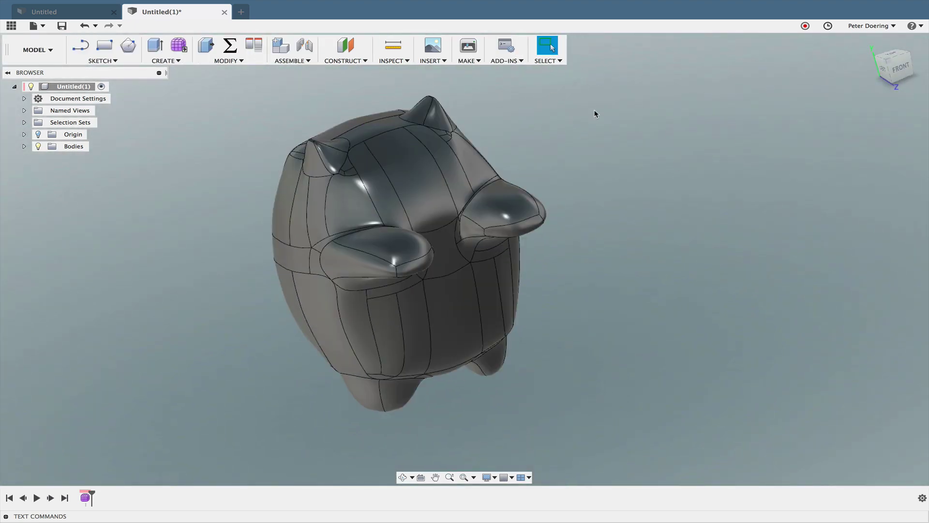
middle_click_drag(594, 110, 640, 135, "shift")
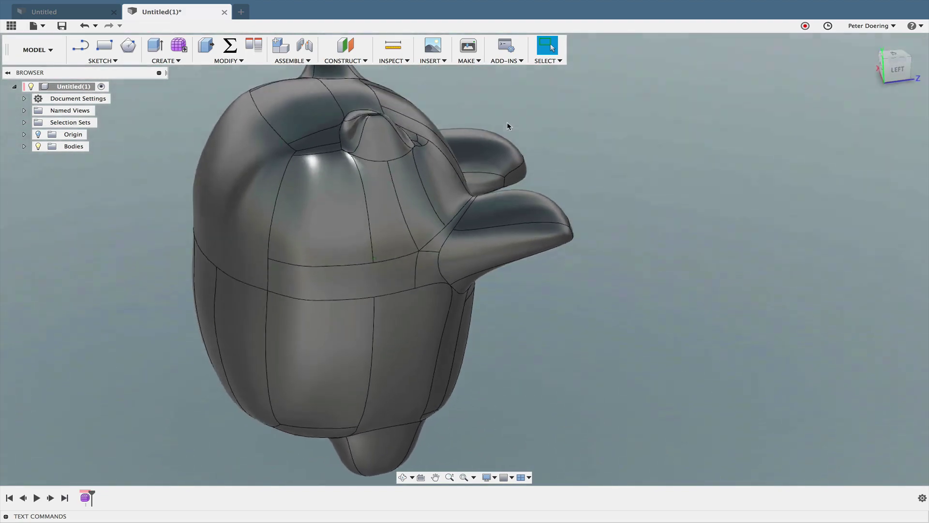
middle_click_drag(415, 167, 324, 87, "shift")
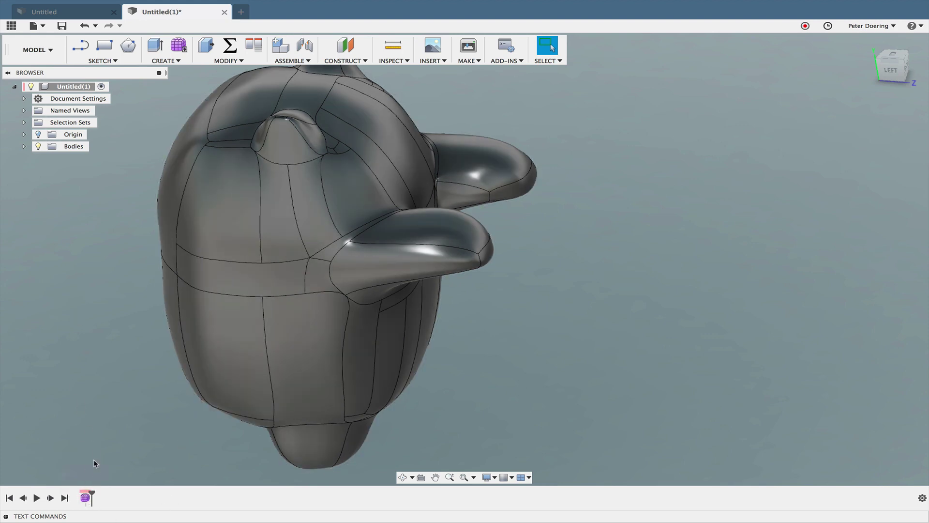
- Reopen the finished form in the sculpt environment and accept the environment notice
double_click(85, 498)
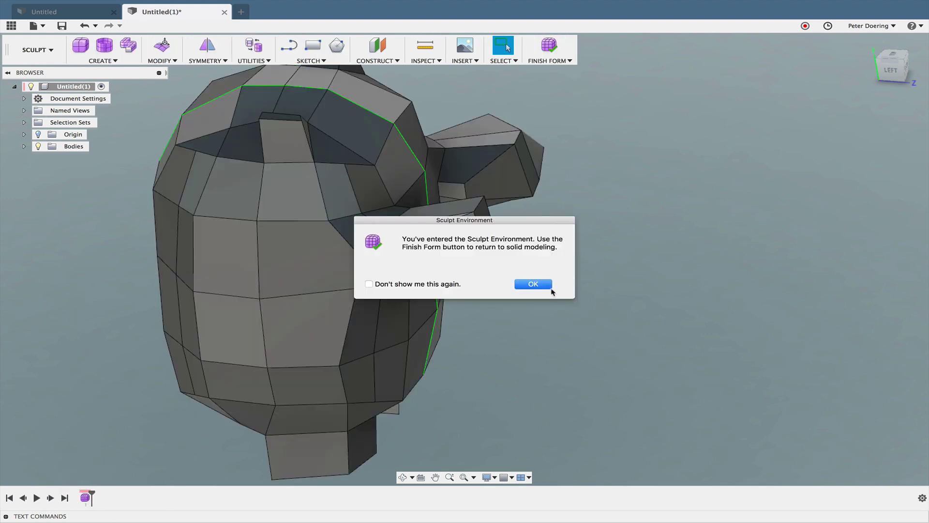
left_click(552, 288)
mouse_move(728, 257)
middle_mouse_down("shift")
mouse_move(689, 241)
mouse_move(716, 212)
mouse_move(736, 158)
middle_mouse_up("shift")
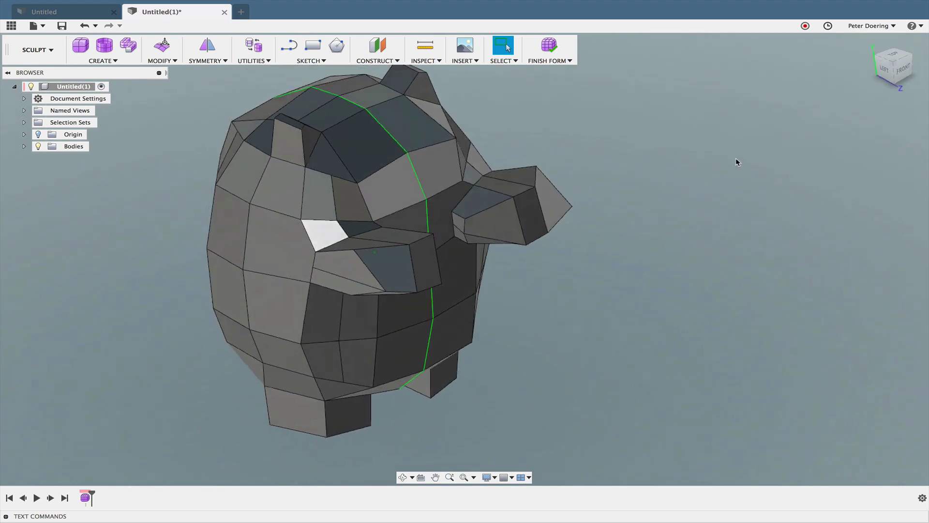
- Run Repair Body on the creature body to examine its error and geometry labels, keeping the 0.01 mm weld tolerance
left_click(258, 60)
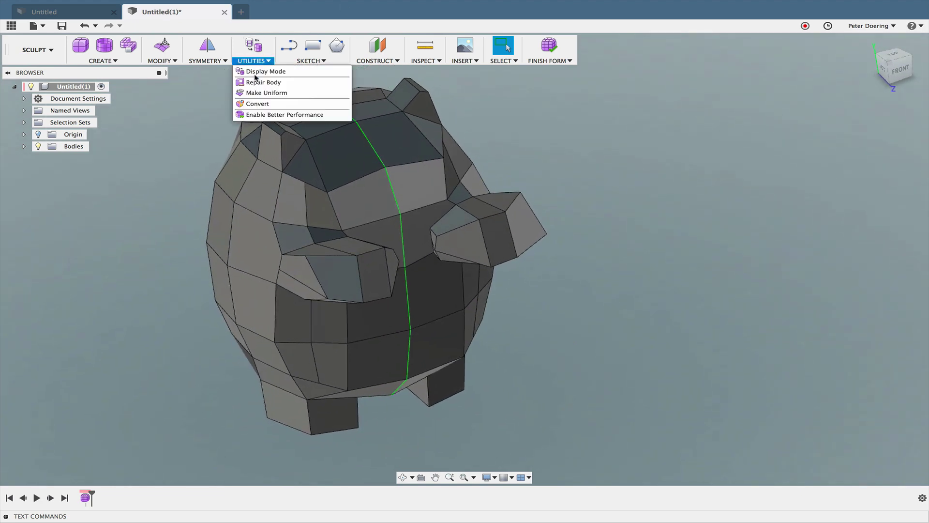
left_click(265, 82)
left_click(392, 170)
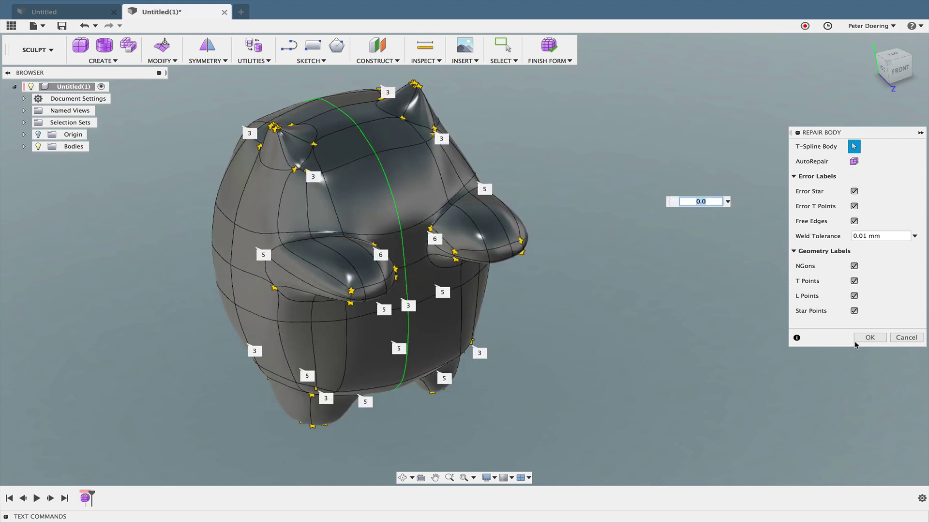
left_click(856, 341)
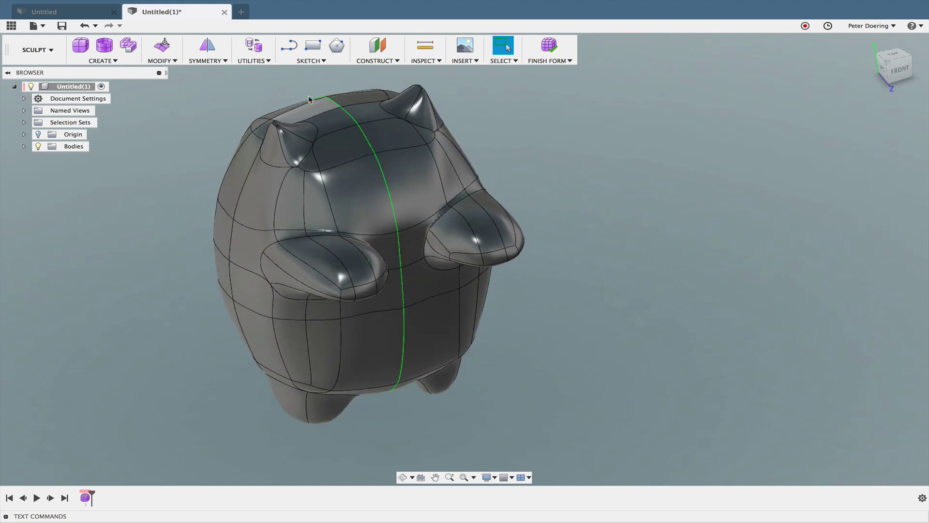
- Switch the creature body back to box display
left_click(257, 49)
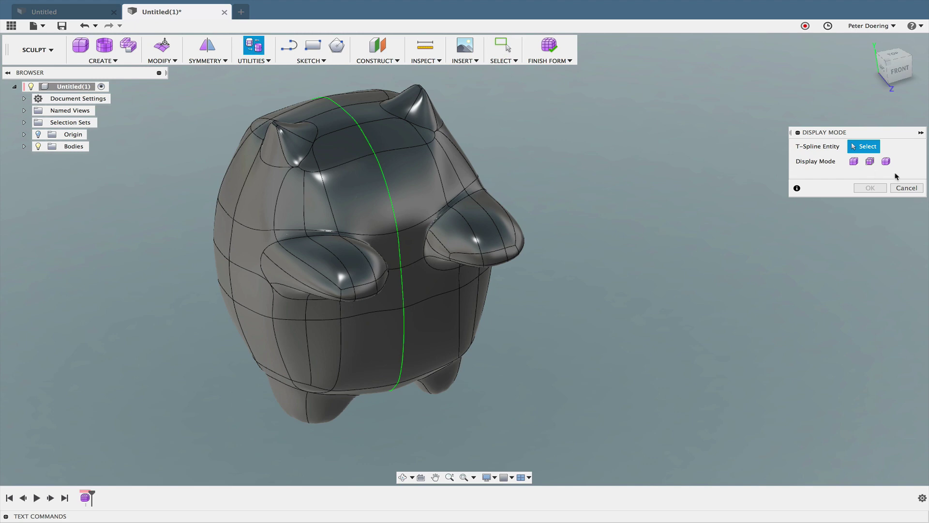
left_click(853, 161)
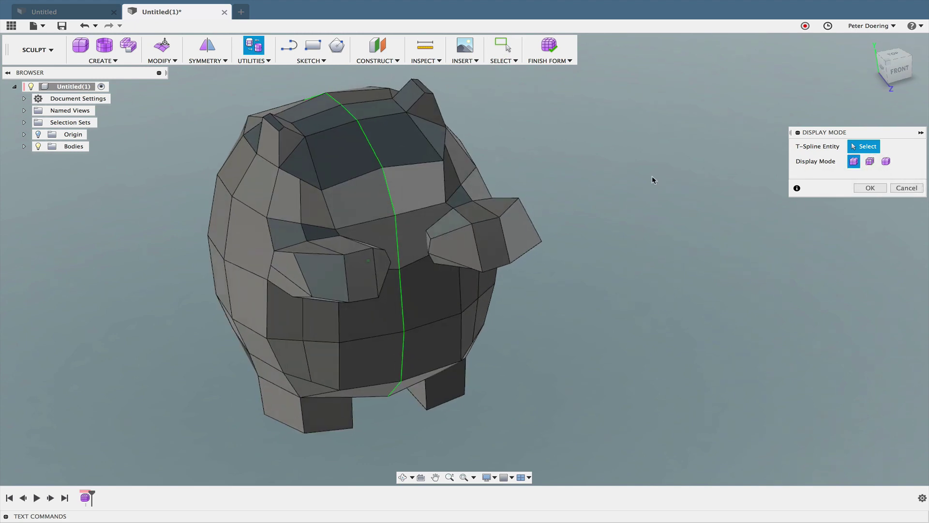
middle_click_drag(652, 177, 405, 177, "shift")
left_click(870, 188)
middle_click_drag(609, 184, 683, 181, "shift")
right_click(683, 180)
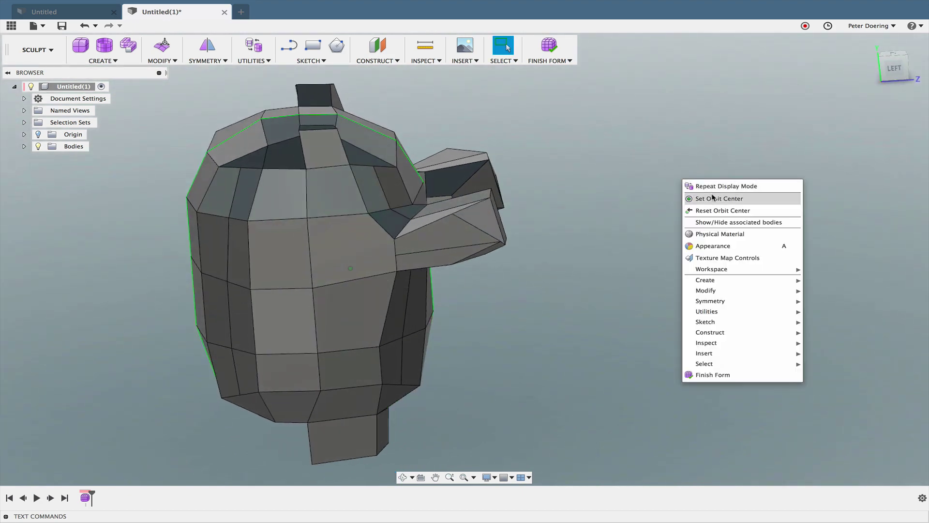
key("Escape")
- Insert points in Simple mode from the rear vertex of the left arm across the side and back to the symmetry line
left_click(162, 61)
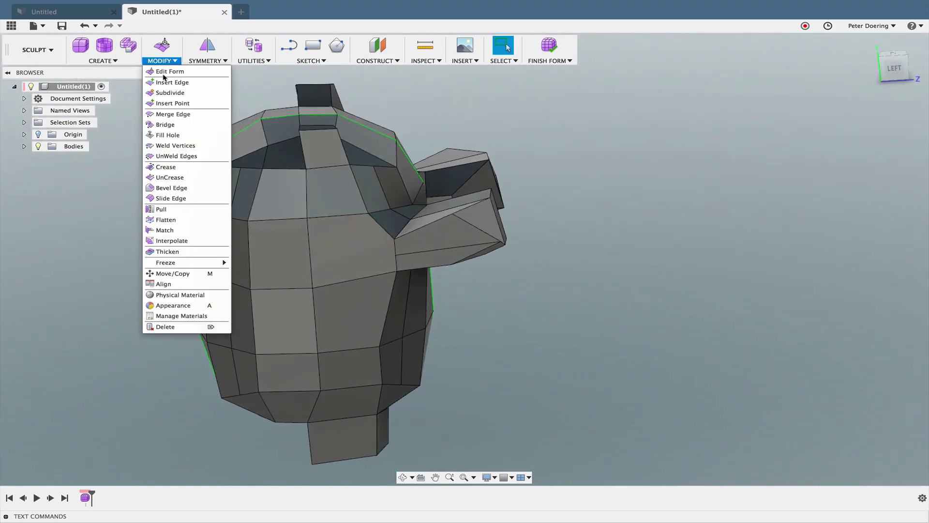
left_click(169, 104)
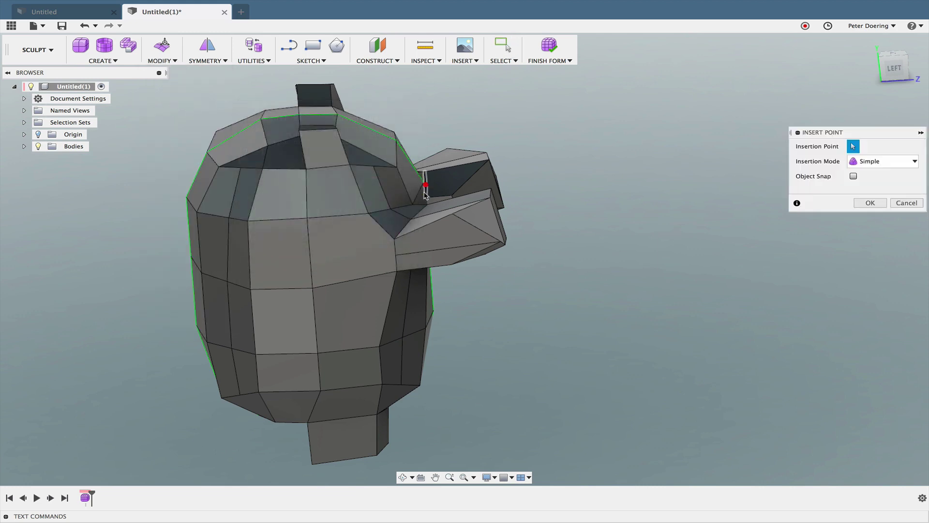
middle_click_drag(534, 235, 591, 248, "shift")
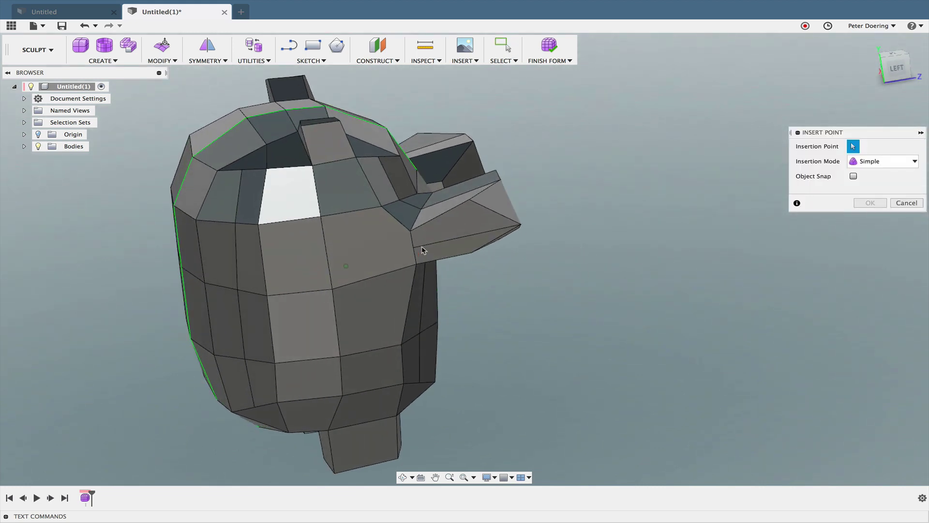
scroll(418, 237, "up", 1)
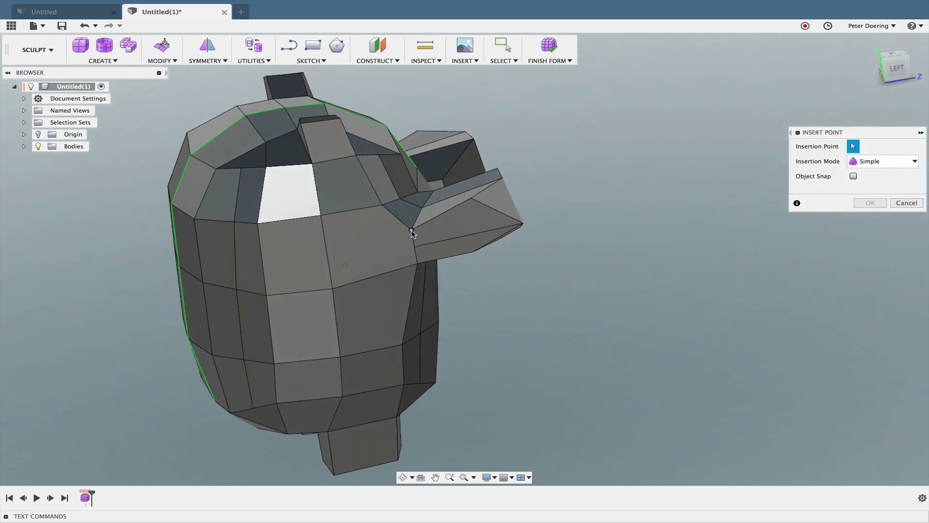
left_click(325, 243)
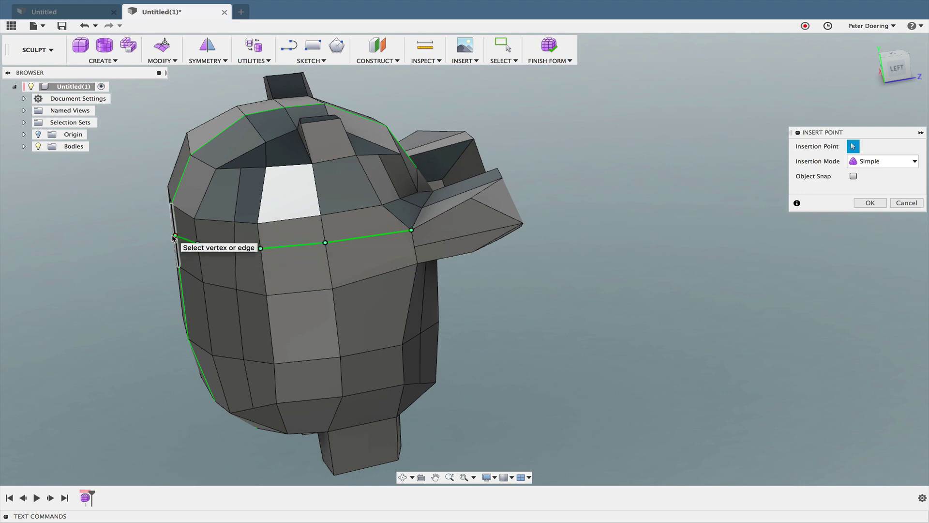
middle_click_drag(623, 225, 914, 224, "shift")
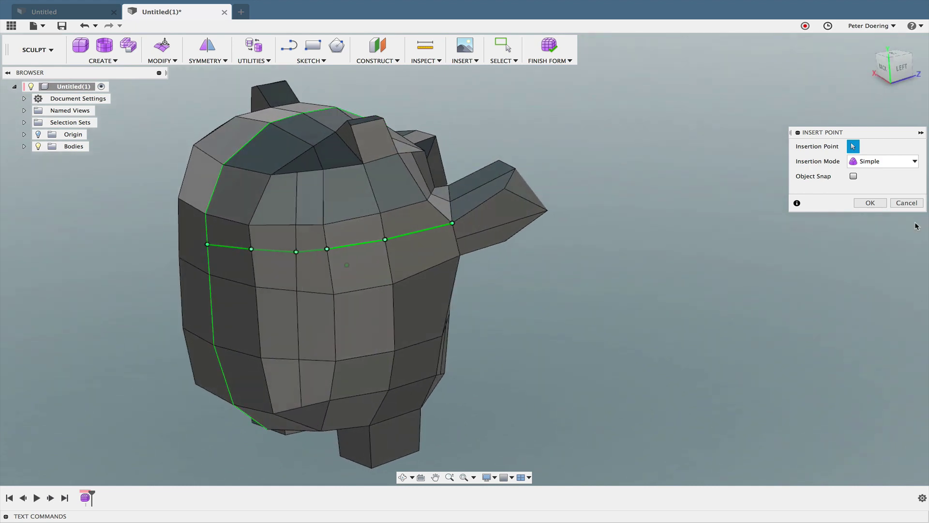
left_click(880, 202)
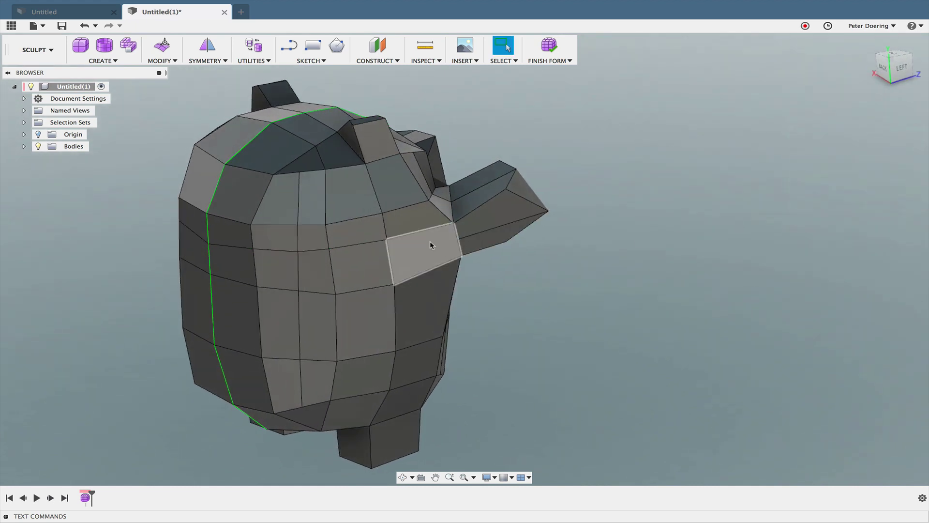
- Edit the form to move the symmetry-line vertex between the legs on the underside about 4 mm towards the back
middle_click_drag(695, 263, 733, 314, "shift")
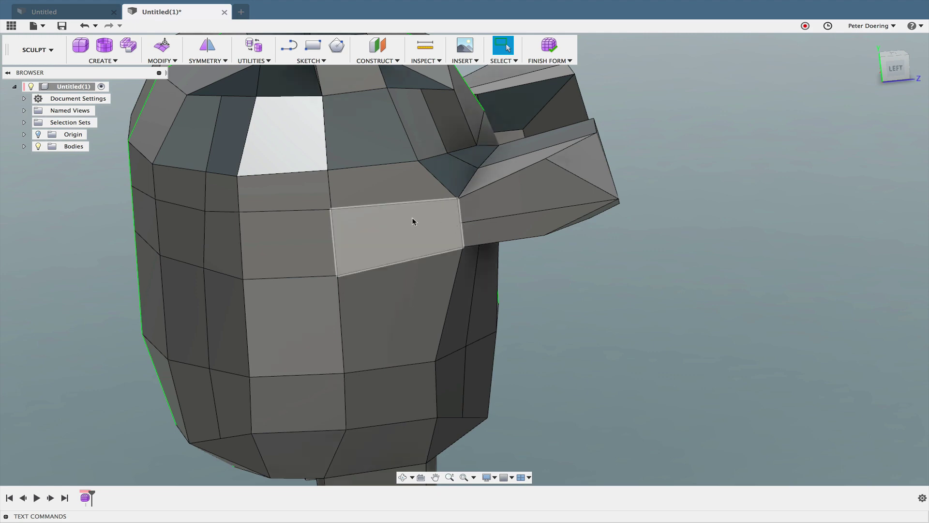
middle_click_drag(418, 230, 472, 218, "shift")
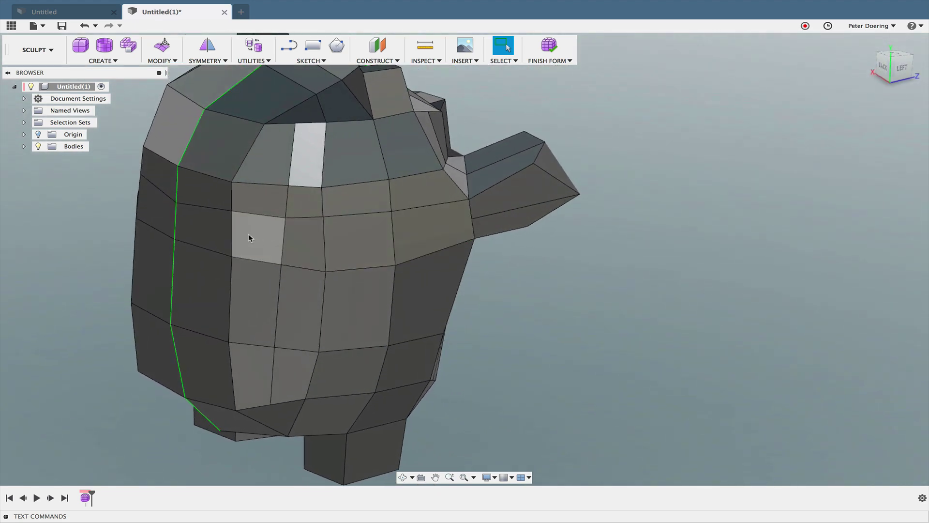
middle_click_drag(671, 273, 380, 326, "shift")
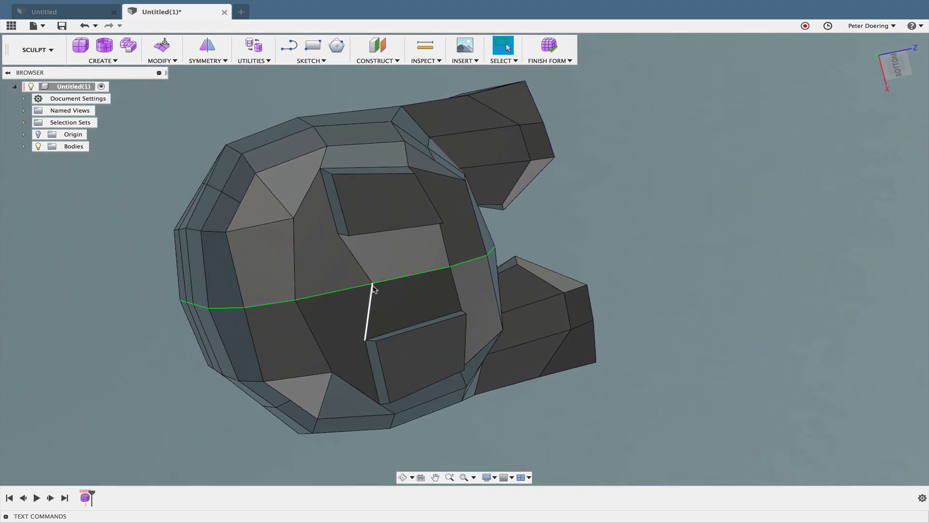
right_click(685, 284)
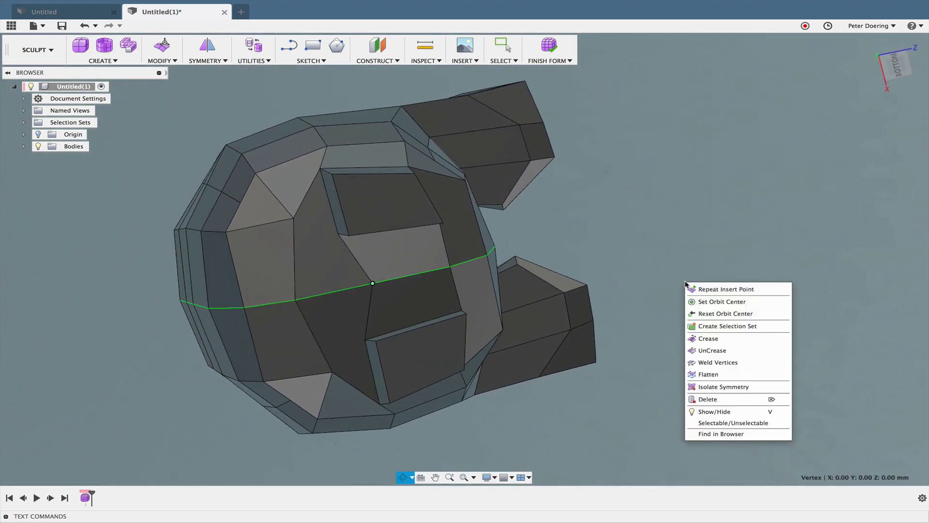
left_click(721, 290)
key("e")
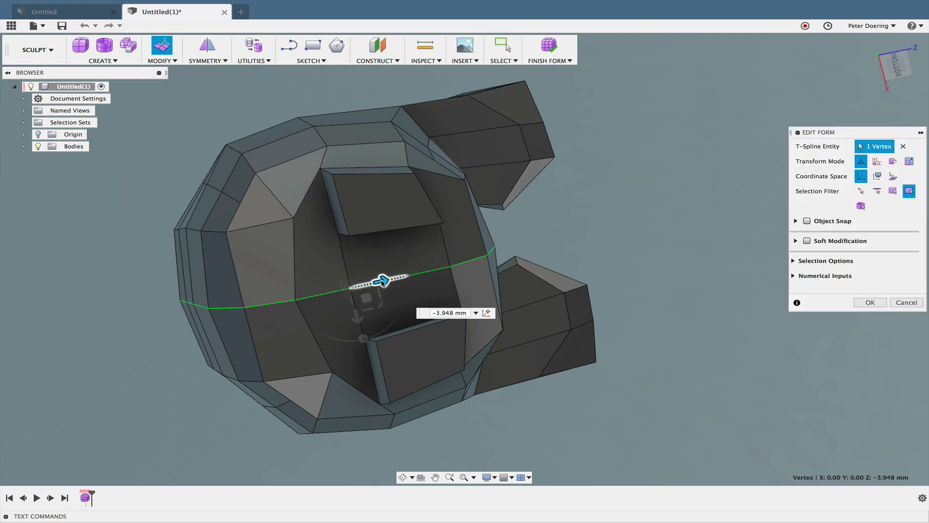
- Raise the vertex at the bottom of the split column on the left lower back about 2.3 mm and move it about 1 mm backwards
middle_click_drag(374, 283, 374, 306, "shift")
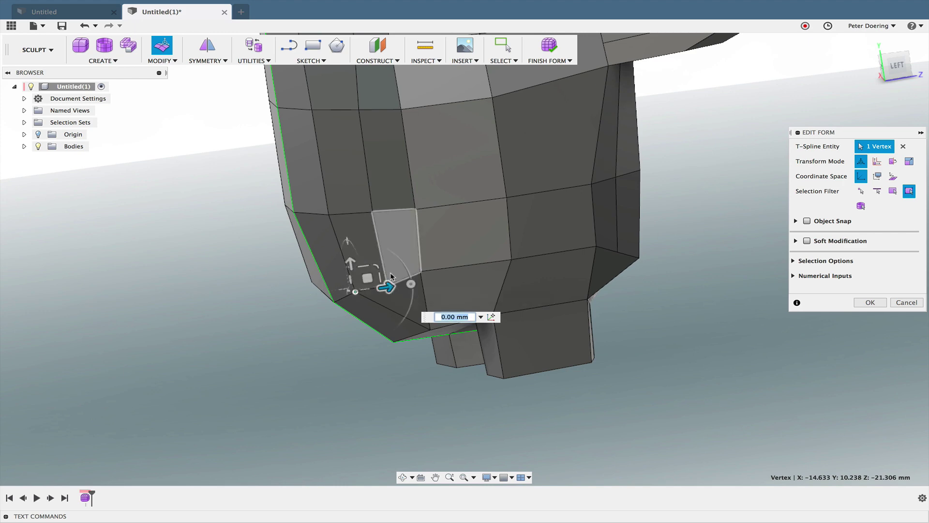
middle_click_drag(391, 277, 395, 310, "shift")
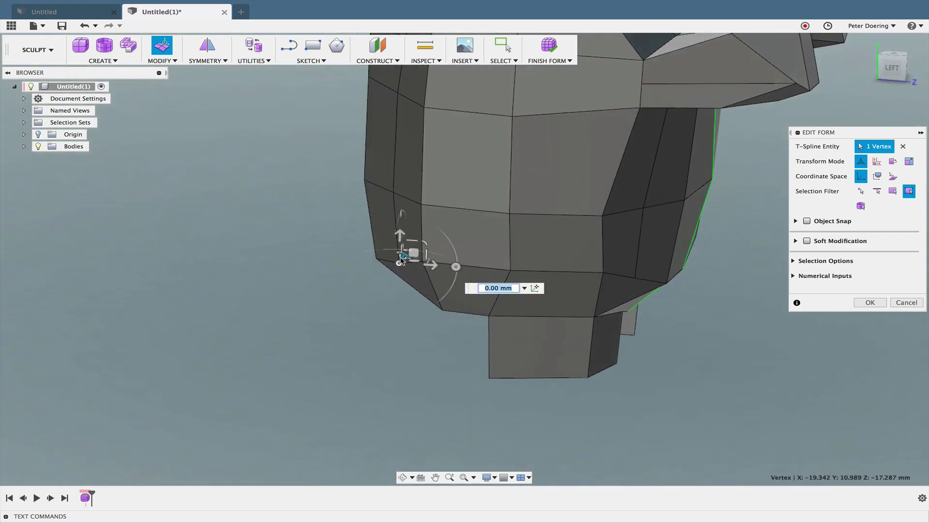
left_click_drag(397, 223, 398, 219)
middle_click_drag(460, 254, 424, 245, "shift")
scroll(424, 245, "up", 8)
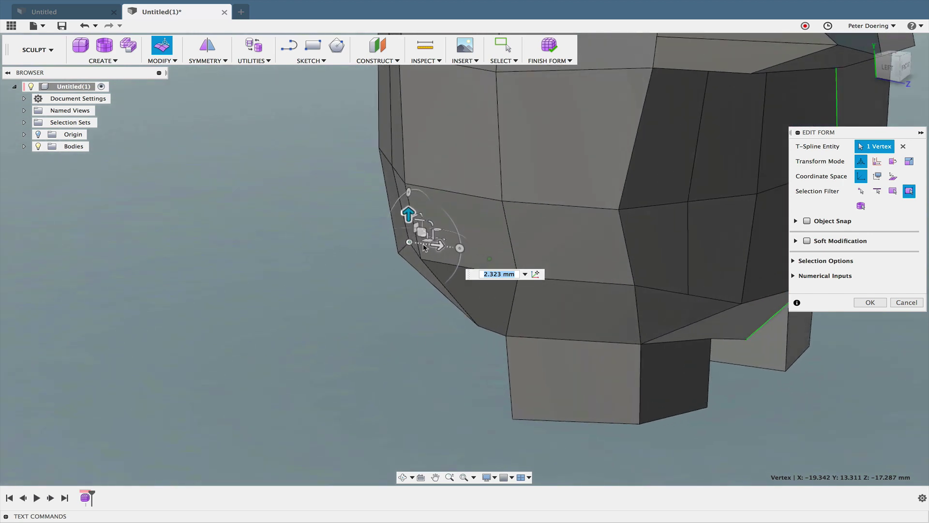
left_click_drag(430, 234, 414, 235)
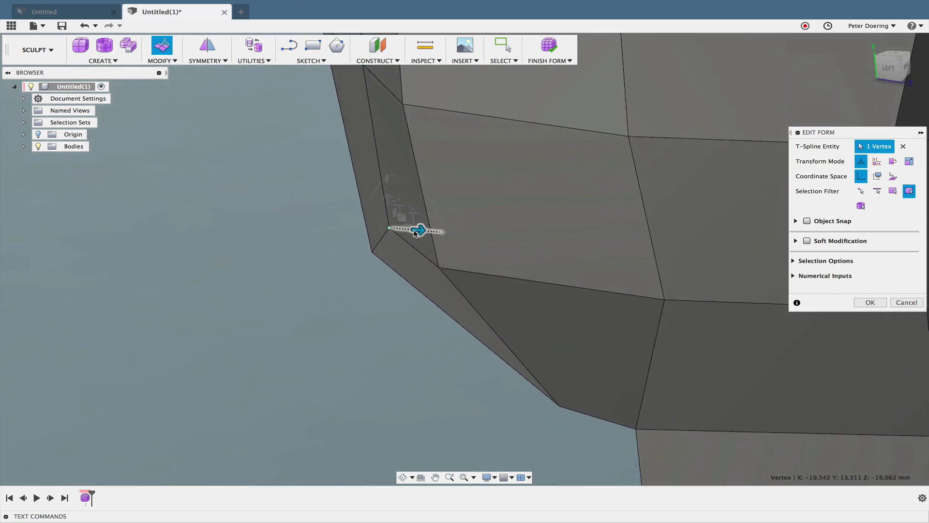
- Move the left lower-back vertex about 1 mm outwards, away from the symmetry line, and lower it about 1.3 mm
scroll(487, 233, "down", 10)
middle_click_drag(529, 247, 382, 280, "shift")
left_click_drag(373, 279, 375, 279)
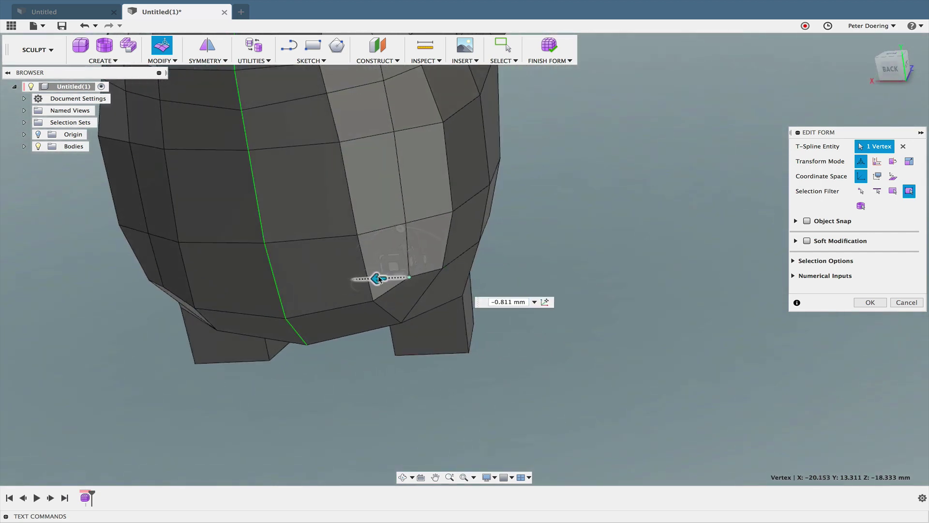
middle_click_drag(467, 257, 478, 253, "shift")
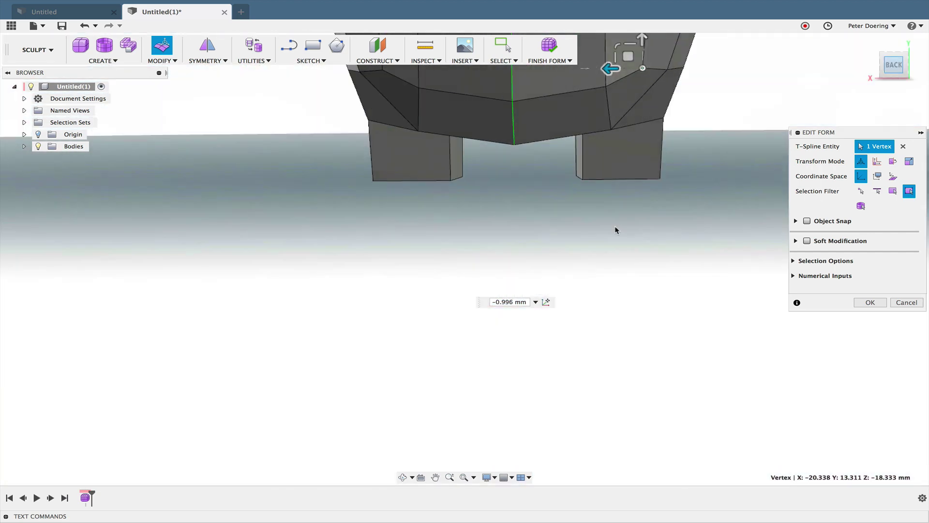
middle_click_drag(616, 228, 508, 338)
scroll(571, 178, "down", 5)
scroll(571, 165, "up", 5)
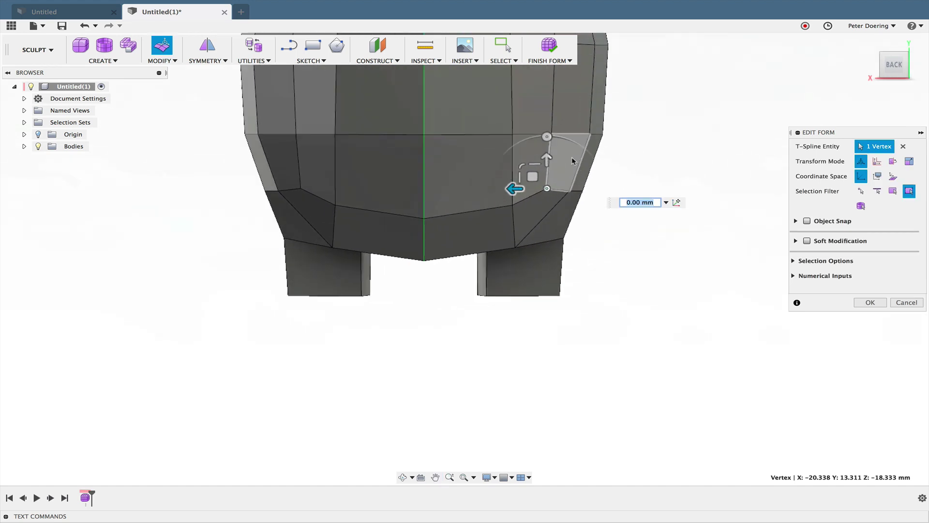
scroll(572, 160, "up", 1)
left_click_drag(544, 163, 545, 169)
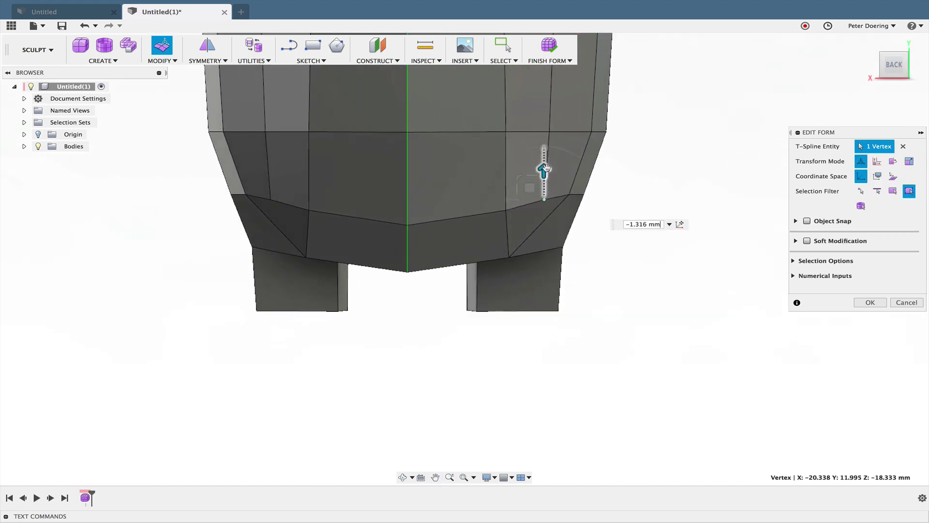
- Even out the new upper-back edge by lowering its vertex beside the symmetry line about 1 mm and moving its left side vertex about 0.45 mm outwards
middle_click_drag(624, 199, 640, 356)
scroll(648, 296, "down", 2)
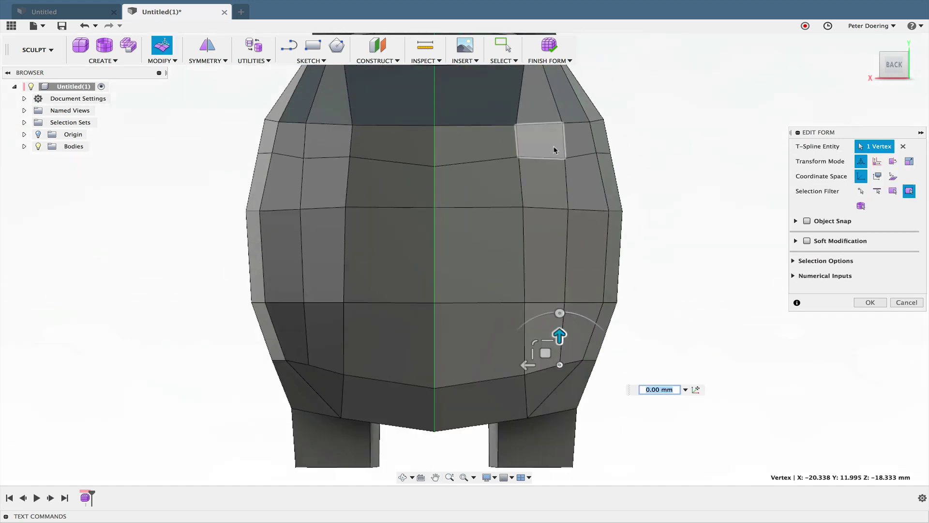
left_click(565, 159)
left_click(522, 155)
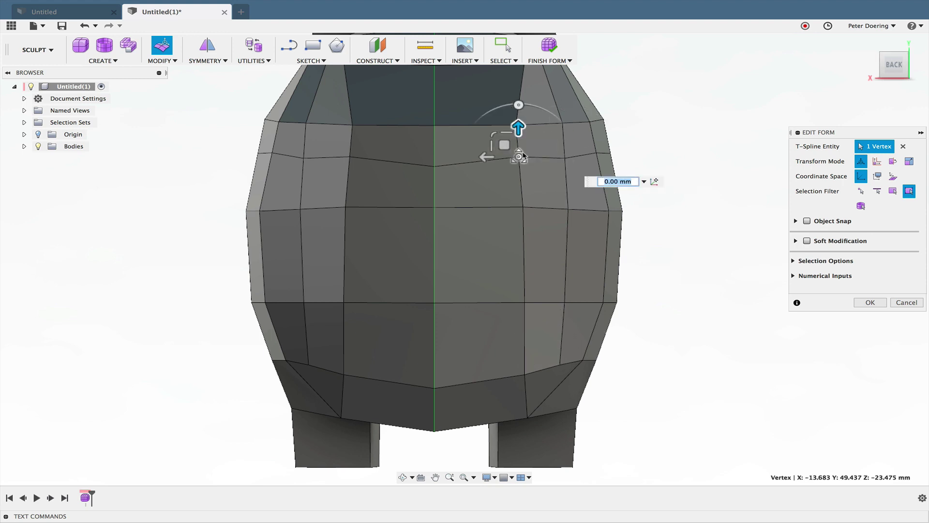
left_click_drag(518, 134, 517, 138)
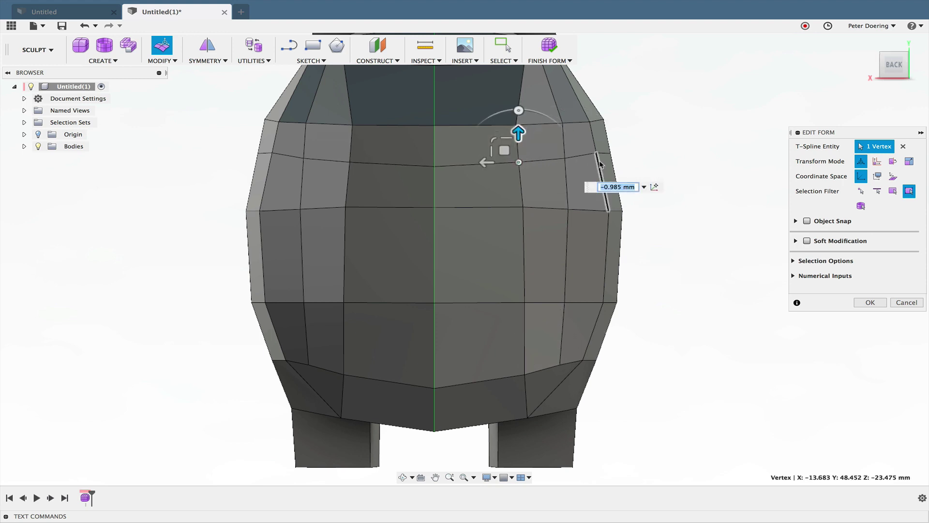
left_click(597, 153)
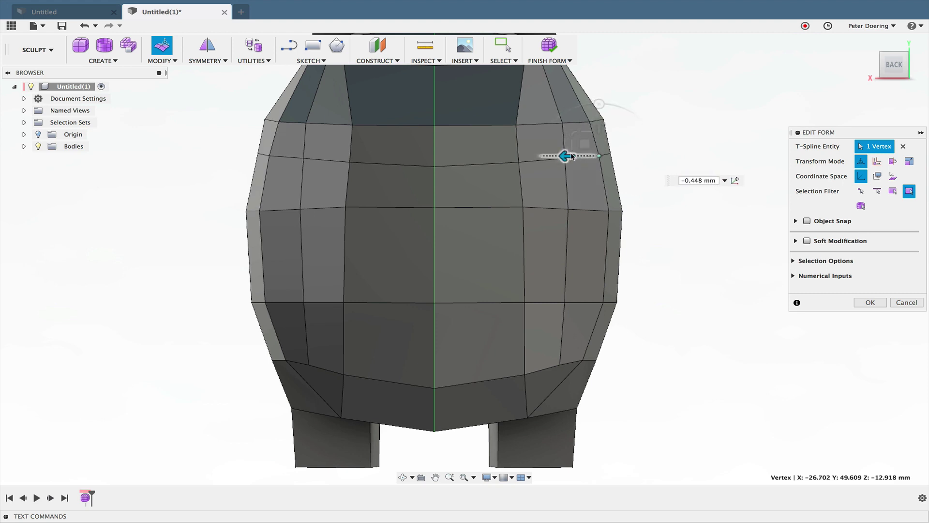
- Move the two vertices left of the symmetry line on the back of the head inwards, about 1.9 mm and 2.2 mm
scroll(736, 188, "up", 5)
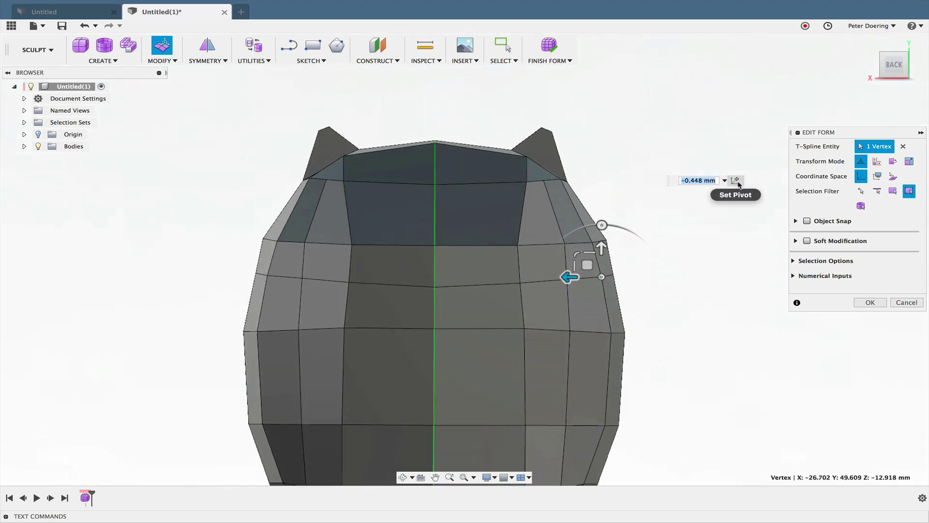
middle_click_drag(628, 201, 621, 202, "shift")
left_click(536, 213)
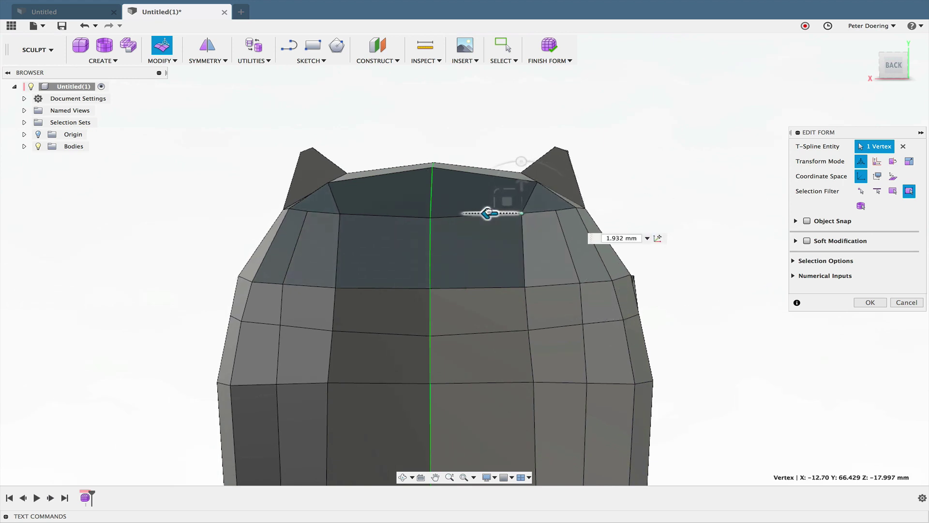
left_click_drag(489, 213, 489, 213)
left_click(532, 182)
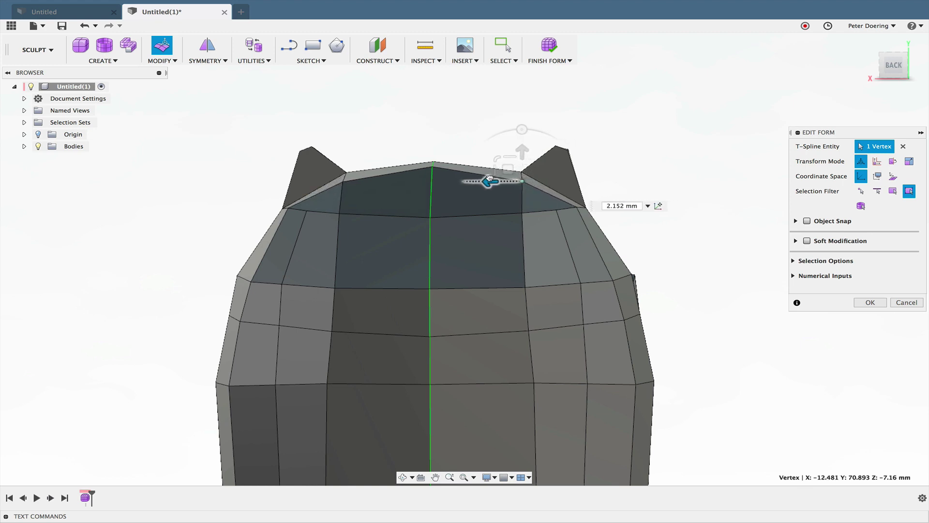
- Lower the symmetry-line vertex at the top of the back of the head about 1 mm
left_click_drag(481, 176, 486, 180)
left_click(433, 167)
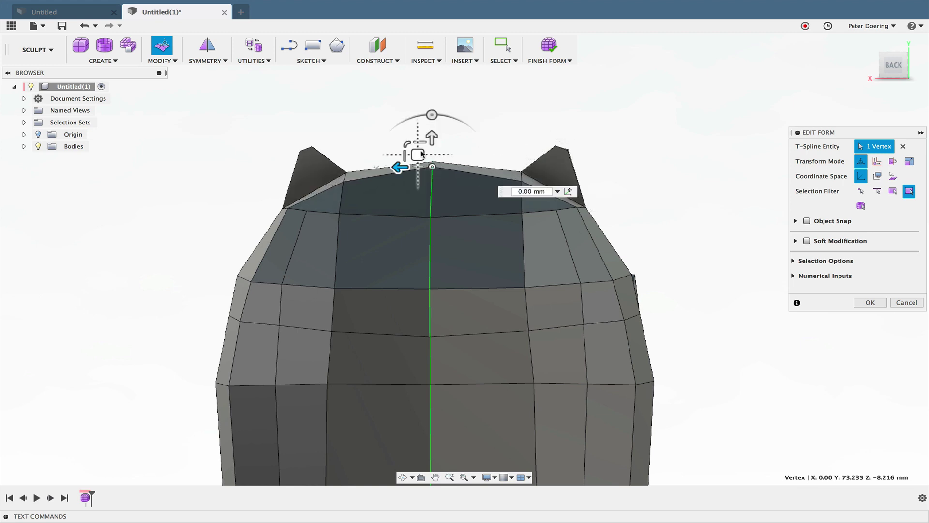
left_click_drag(433, 141, 433, 147)
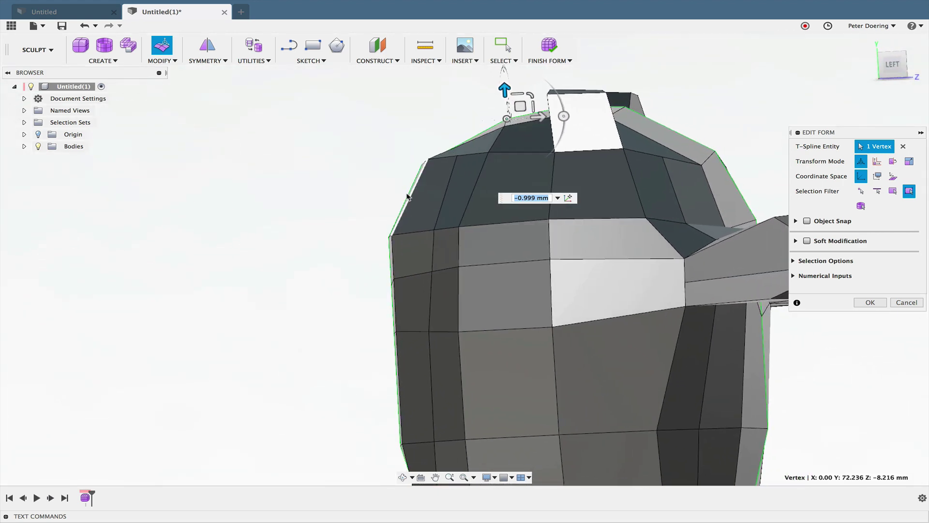
- Nudge the top vertex of the back's outline forward and move the vertex below it about 0.9 mm forward and 0.35 mm down
left_click(427, 161)
left_click_drag(440, 147, 446, 150)
left_click(392, 236)
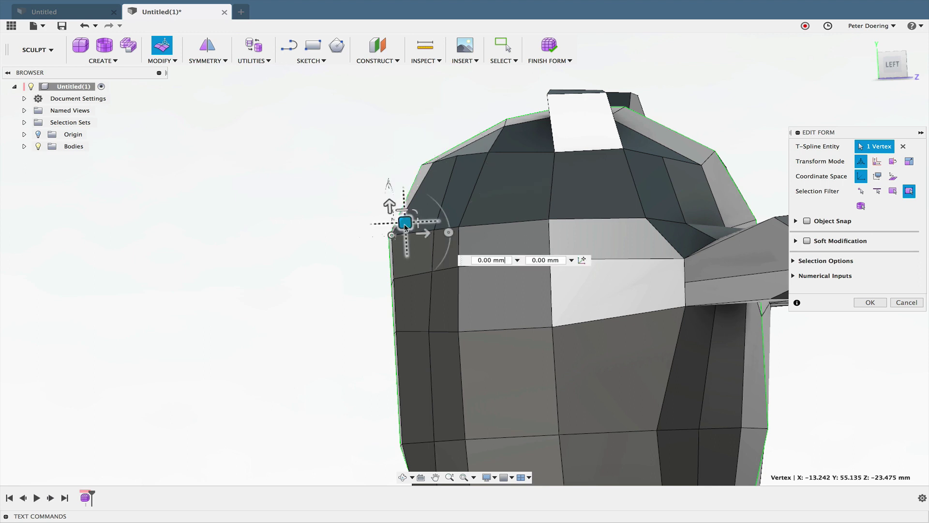
left_click_drag(409, 220, 413, 224)
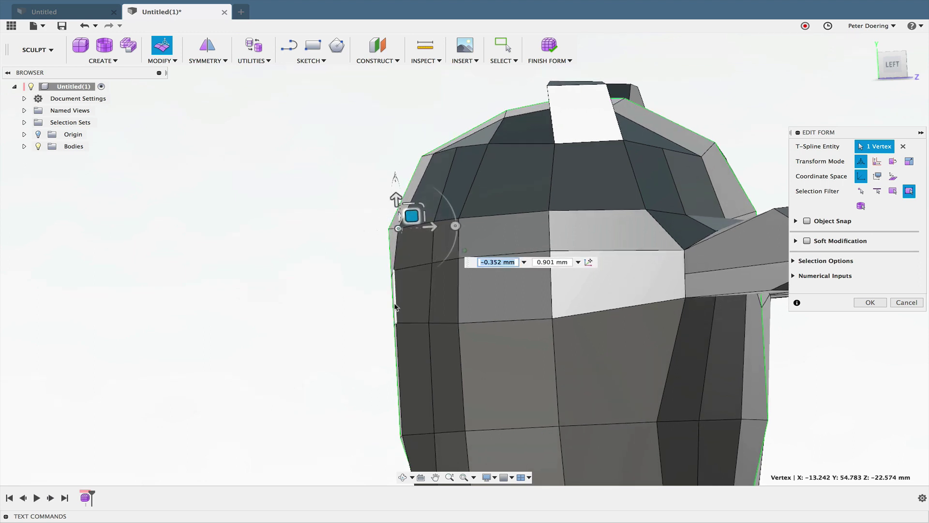
- Move the edge further down the back about 0.84 mm forward and the lower-back vertex beneath it about 1.15 mm forward
left_click(408, 289)
left_click_drag(413, 287, 416, 286)
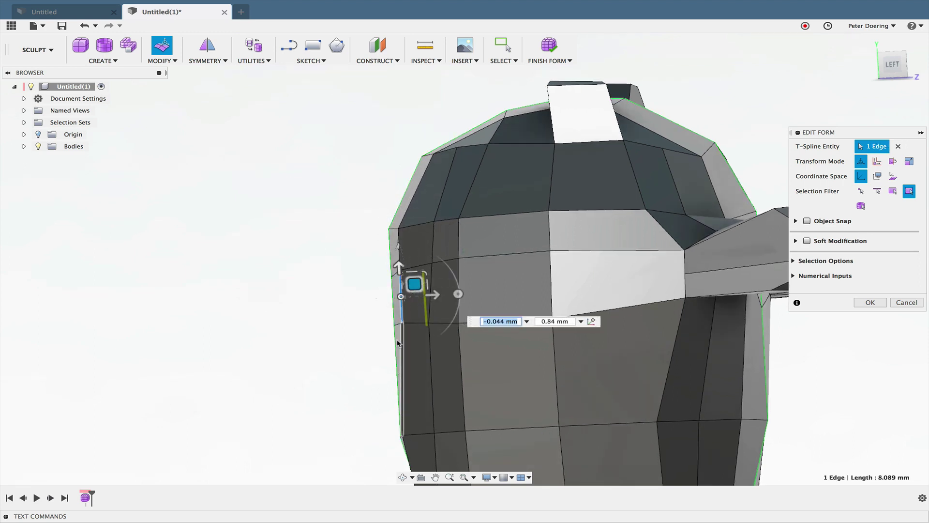
left_click(401, 434)
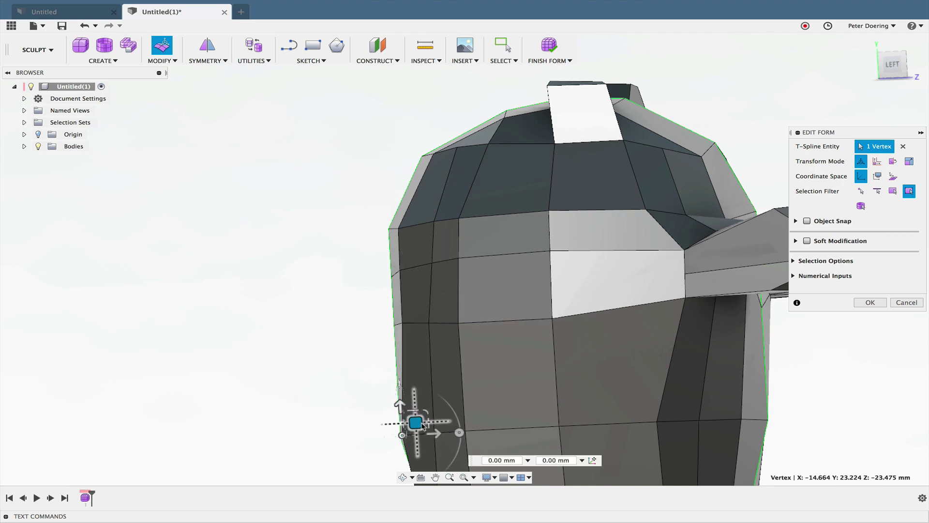
left_click_drag(440, 435, 446, 434)
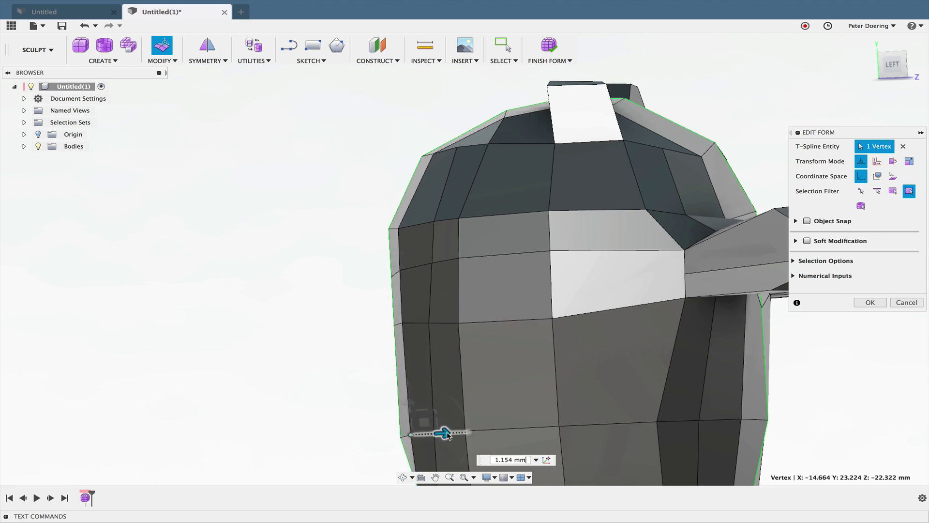
left_click(402, 324)
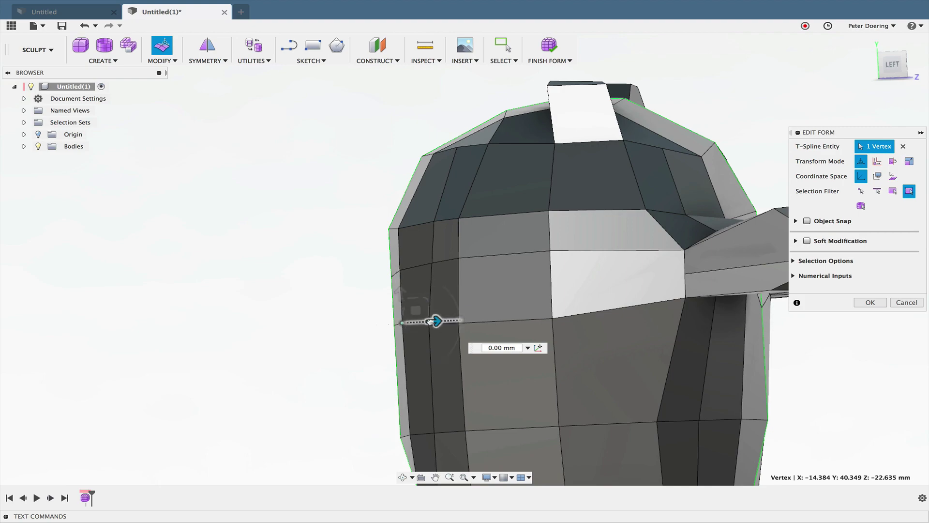
left_click_drag(433, 321, 434, 321)
- Raise the forehead vertex between the left ear and arm about 2.5 mm and move it about 2.7 mm backwards
scroll(754, 351, "down", 4)
middle_click_drag(760, 352, 762, 317, "shift")
left_click(523, 201)
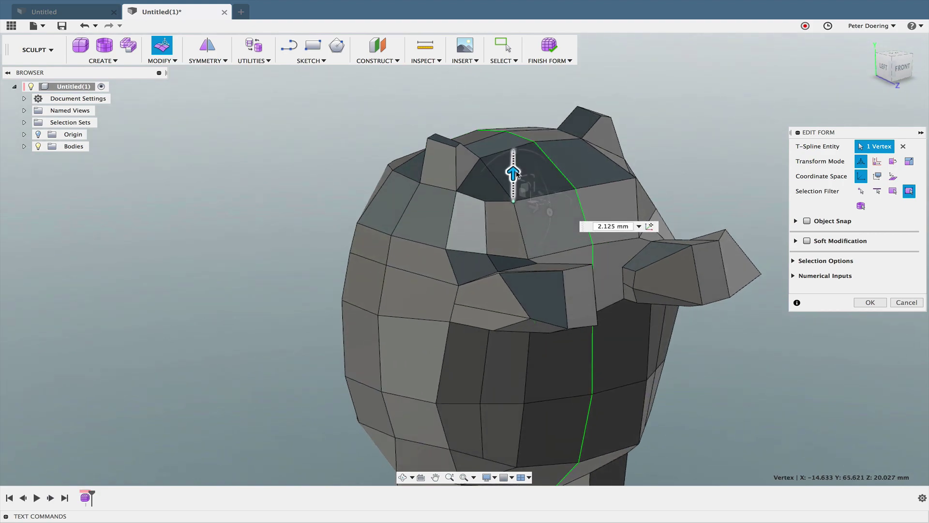
mouse_move(611, 201)
middle_mouse_down("shift")
mouse_move(644, 205)
mouse_move(571, 161)
mouse_move(578, 224)
middle_mouse_up("shift")
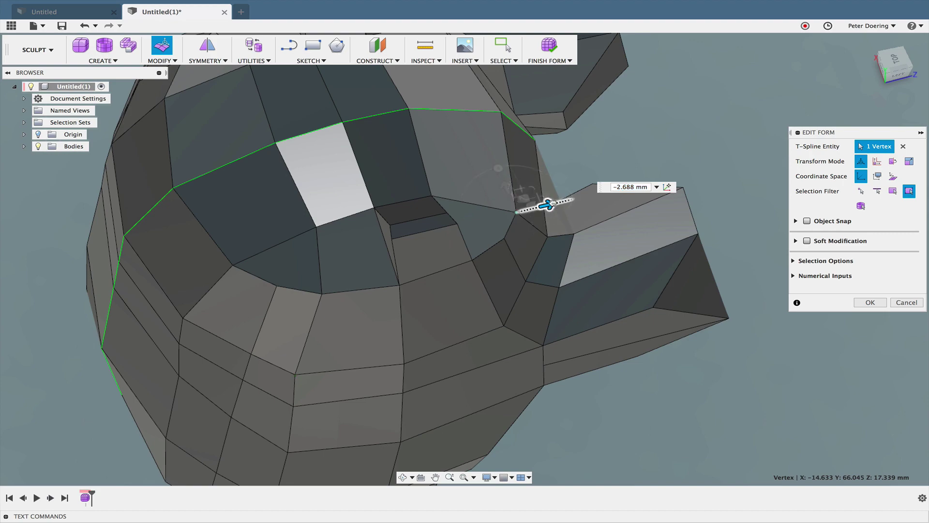
middle_click_drag(517, 241, 768, 176, "shift")
- Lower the forehead vertex below the right ear about 0.9 mm and move it about 0.2 mm towards the symmetry line
scroll(480, 187, "up", 3)
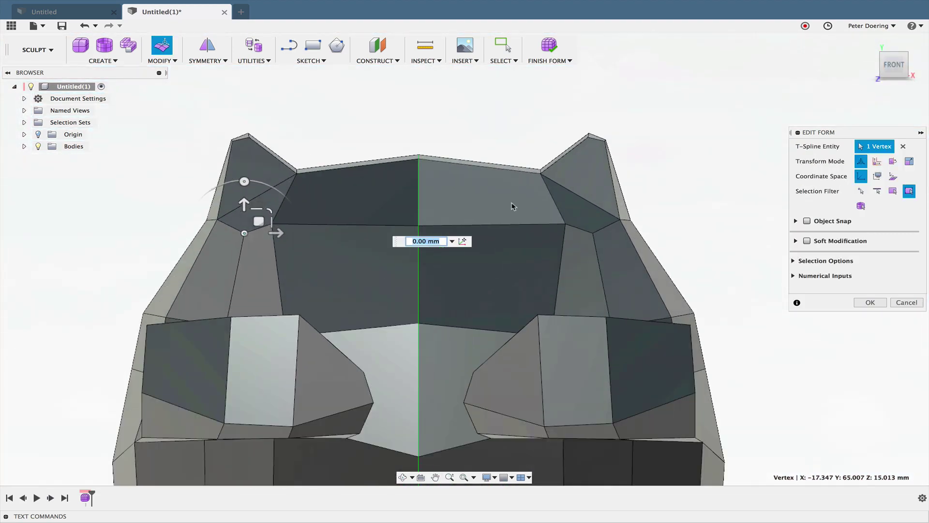
left_click(564, 224)
left_click_drag(579, 212, 577, 221)
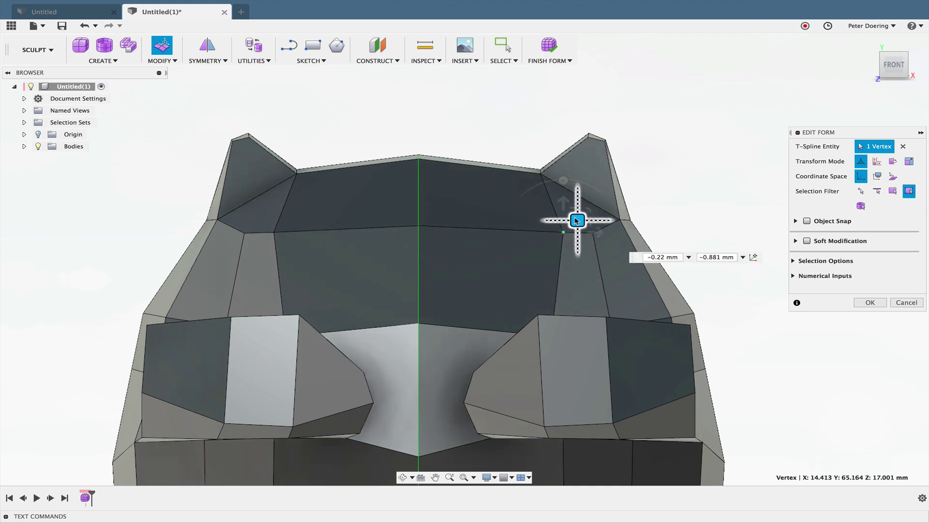
left_click(418, 227)
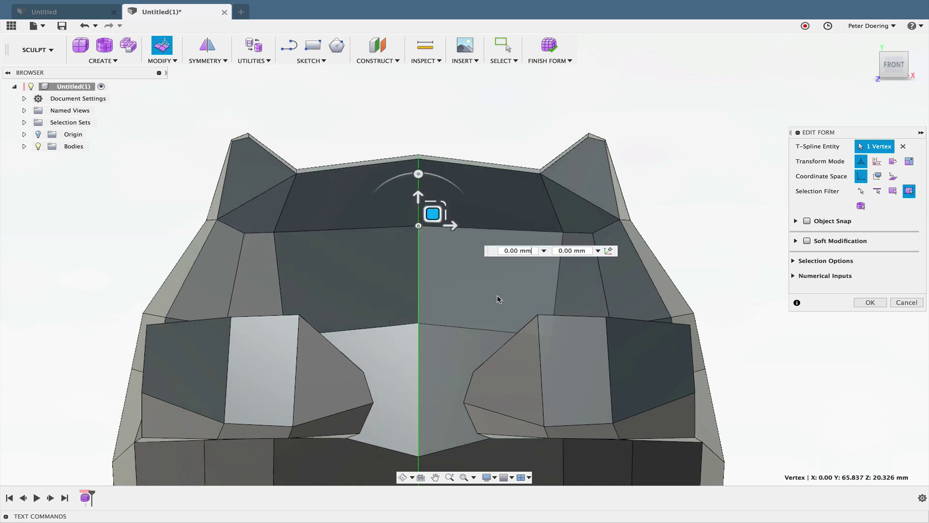
- On the front symmetry line, lower the vertex above the arms about 1.1 mm and raise the one beneath them about 2 mm
left_click(419, 324)
left_click_drag(418, 294, 418, 300)
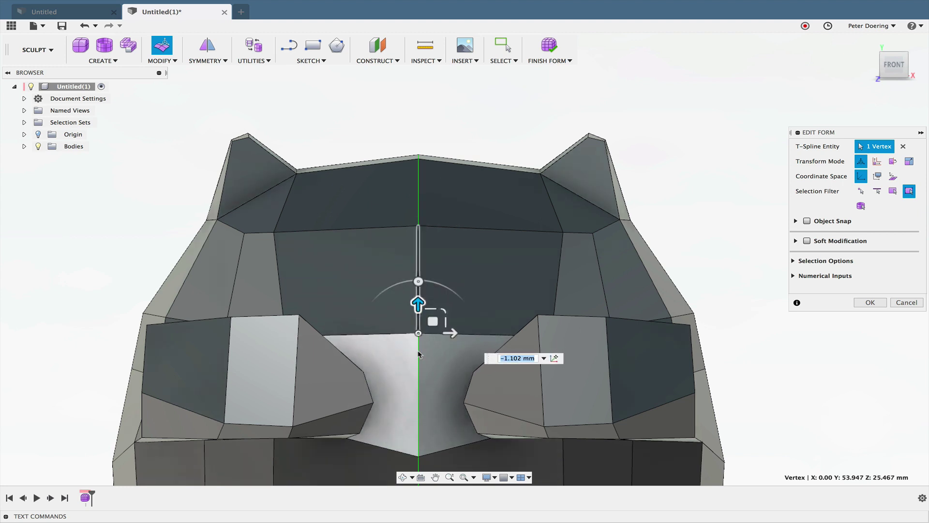
left_click(419, 458)
left_click_drag(418, 426, 418, 408)
- Switch the creature body from box display to smooth display mode
middle_click_drag(726, 394, 770, 374, "shift")
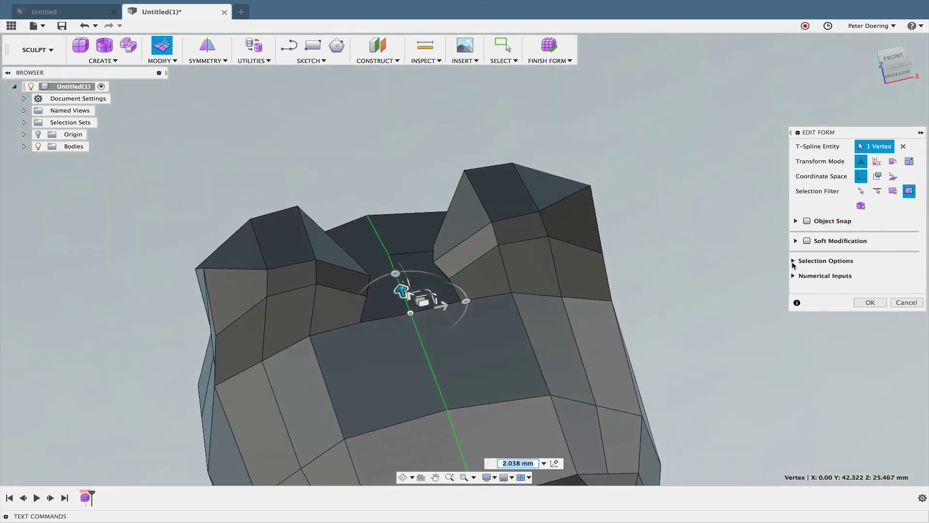
left_click(794, 261)
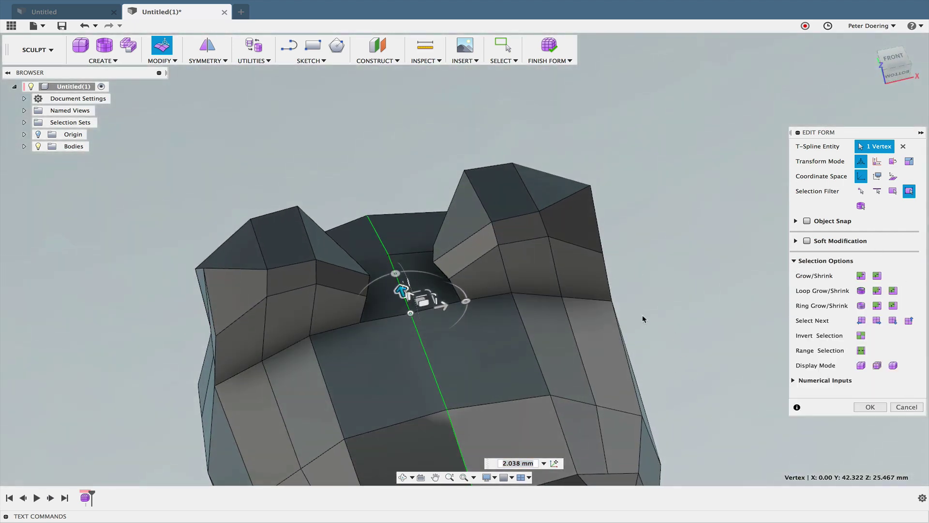
left_click(892, 365)
- Examine the smoothed arms and front of the body from several angles, and accept the form edits
middle_click_drag(724, 329, 695, 309, "shift")
scroll(695, 308, "left", 10, "shift")
scroll(696, 309, "up", 5)
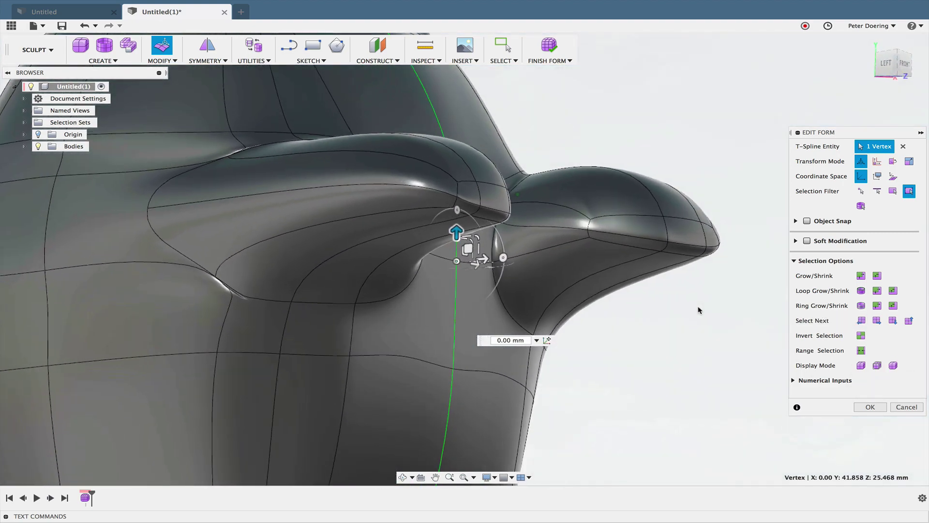
scroll(702, 308, "right", 10, "shift")
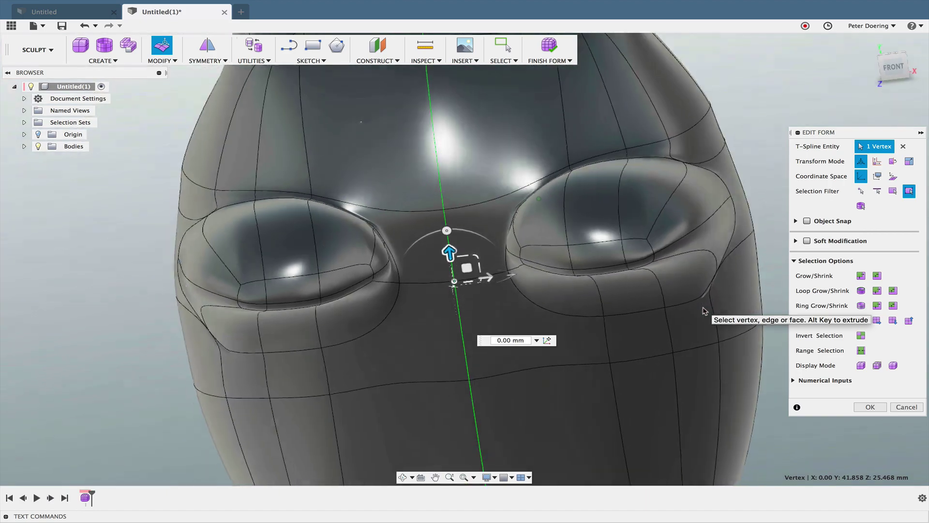
scroll(704, 311, "right", 5, "shift")
scroll(704, 311, "up", 10, "shift")
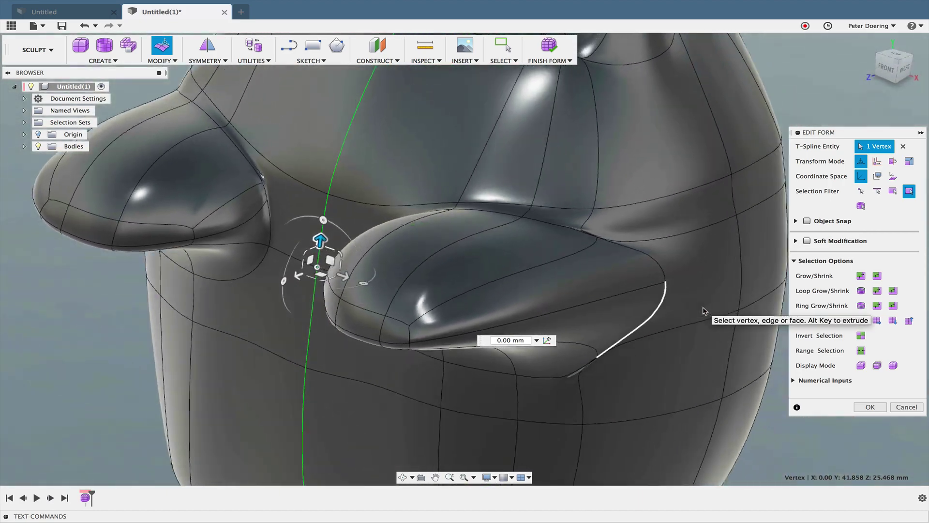
scroll(704, 311, "down", 5)
scroll(693, 313, "down", 10, "shift")
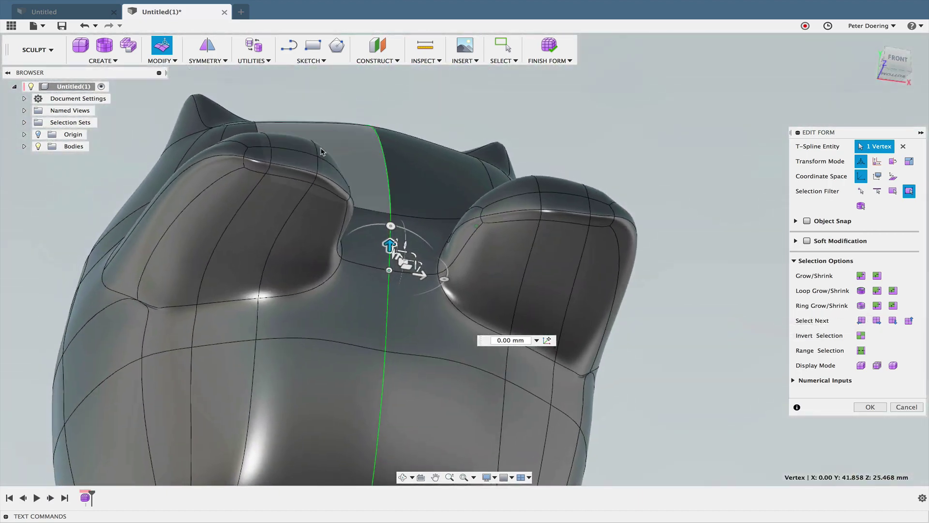
left_click(870, 407)
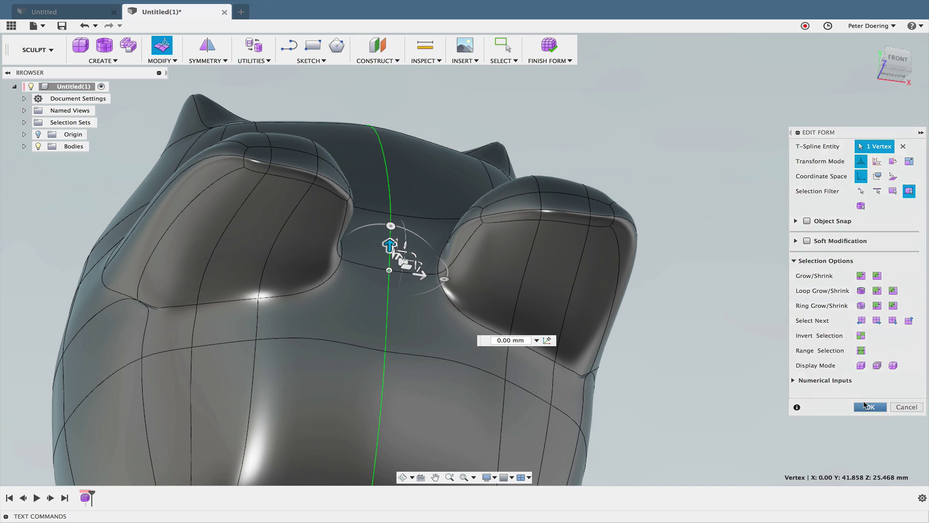
- Run Repair Body with AutoRepair on the creature's T-spline body and accept it
scroll(811, 251, "down", 5)
scroll(825, 228, "up", 8, "shift")
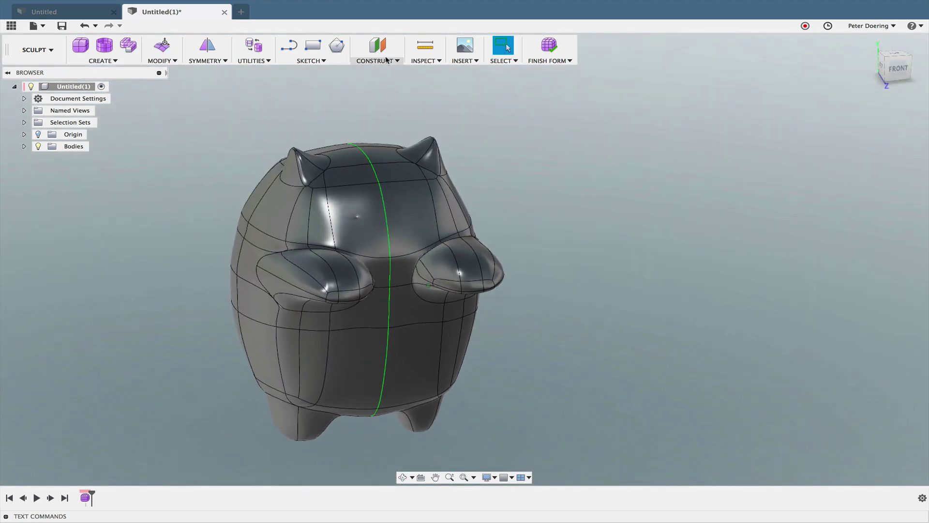
left_click(252, 60)
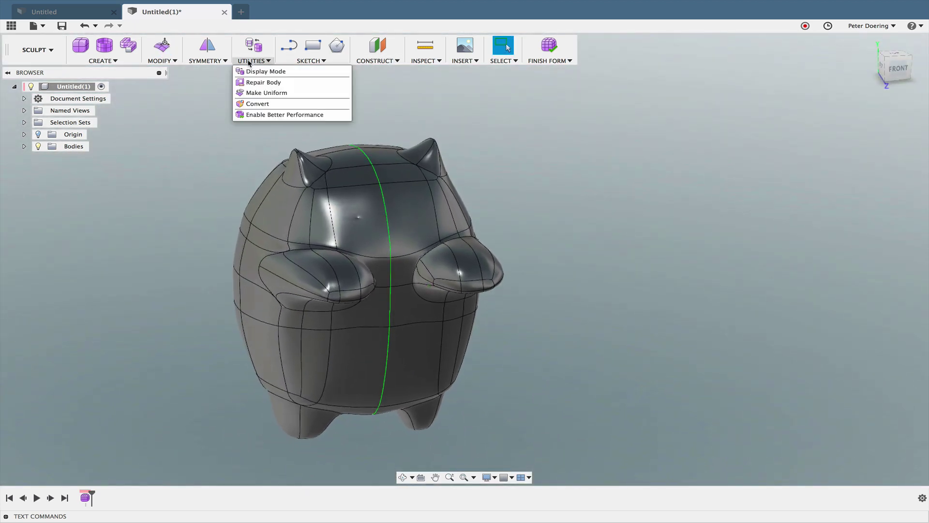
left_click(263, 82)
left_click(322, 187)
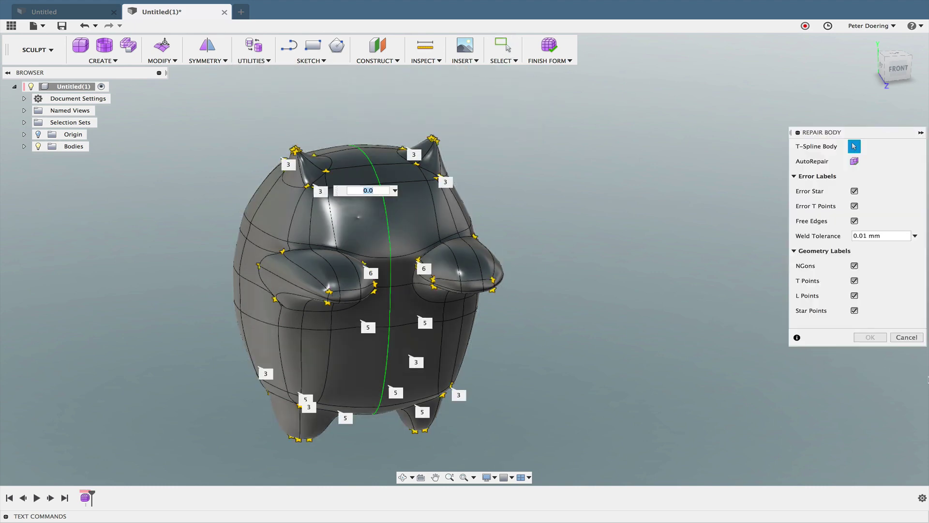
left_click(855, 162)
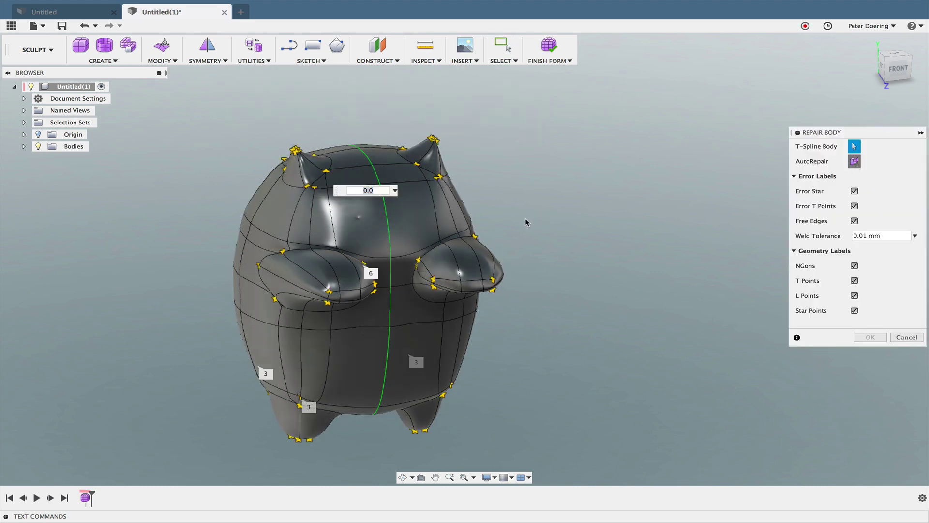
left_click(870, 337)
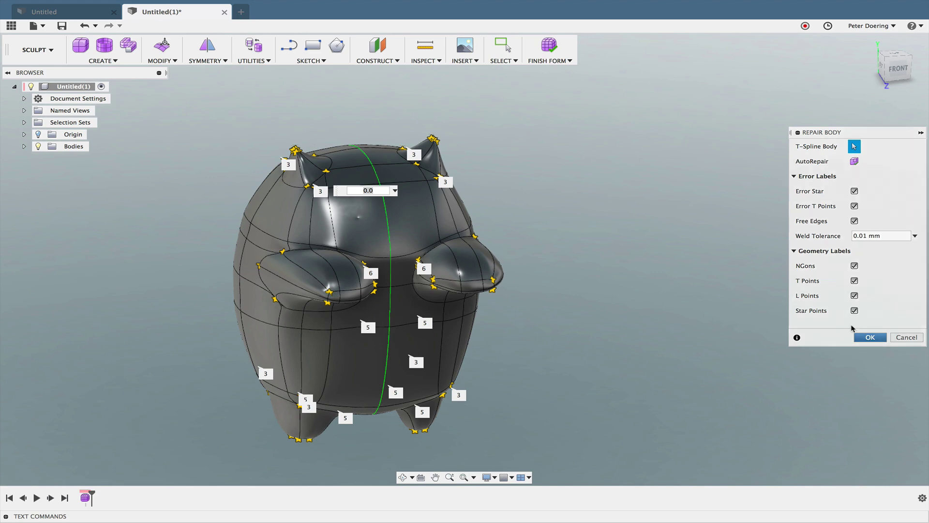
- Apply Make Uniform to the creature's T-spline body
left_click(254, 60)
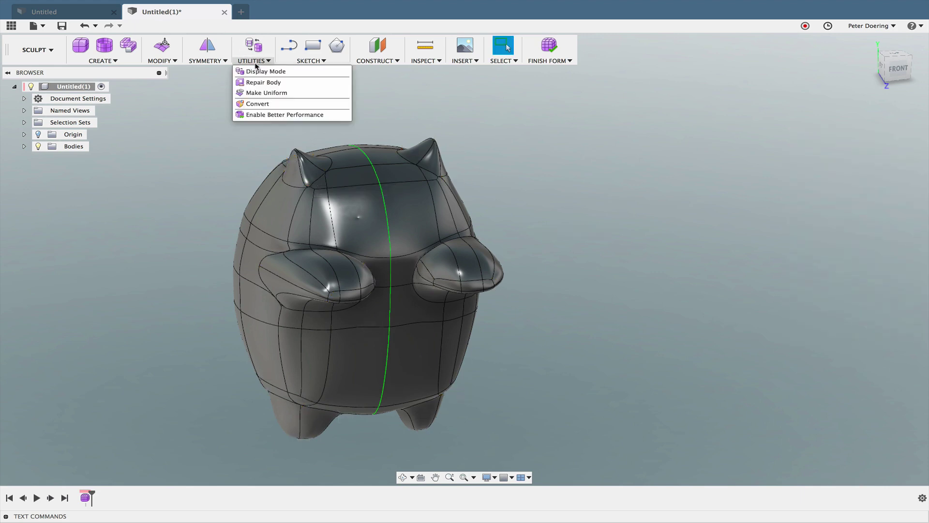
left_click(266, 93)
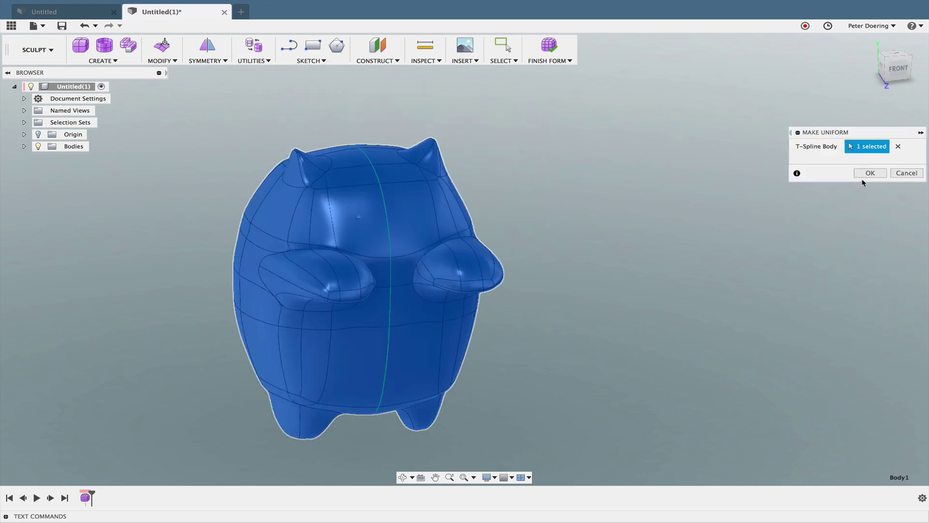
key("Return")
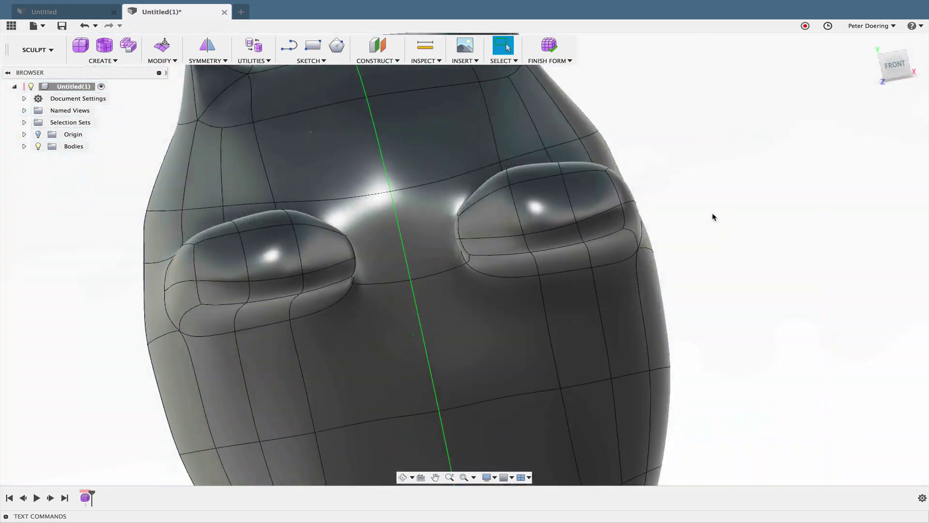
- Finish the form to return to the Model workspace, and check the body's forehead, arms and underside
middle_click_drag(713, 217, 826, 225, "shift")
scroll(525, 225, "up", 5)
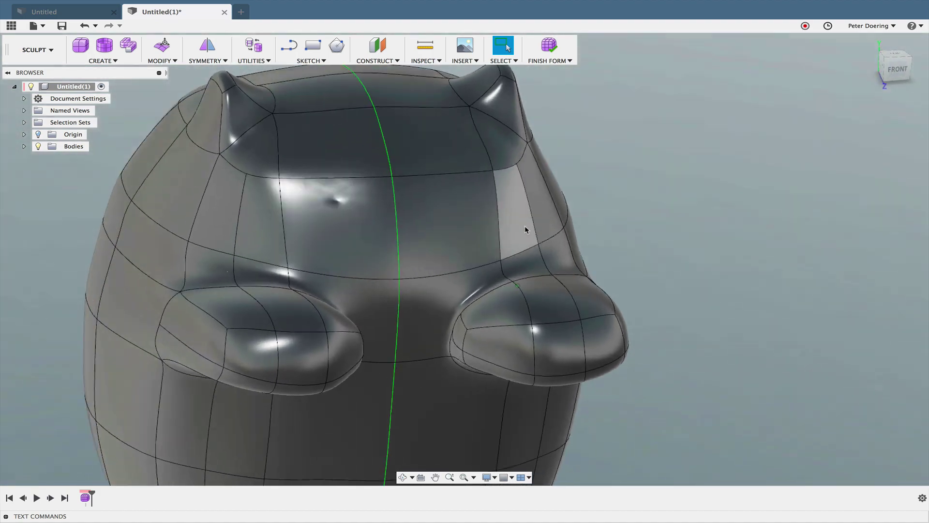
mouse_move(545, 244)
middle_mouse_down("shift")
mouse_move(527, 219)
mouse_move(441, 307)
mouse_move(646, 424)
mouse_move(512, 294)
mouse_move(329, 298)
middle_mouse_up("shift")
scroll(639, 305, "down", 10)
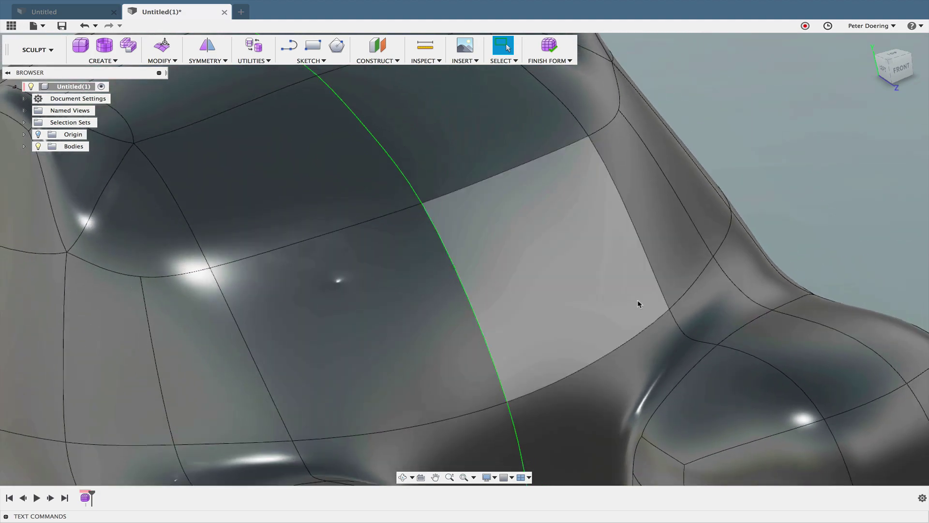
mouse_move(639, 305)
middle_mouse_down("shift")
mouse_move(583, 272)
mouse_move(462, 121)
mouse_move(479, 131)
mouse_move(513, 271)
middle_mouse_up("shift")
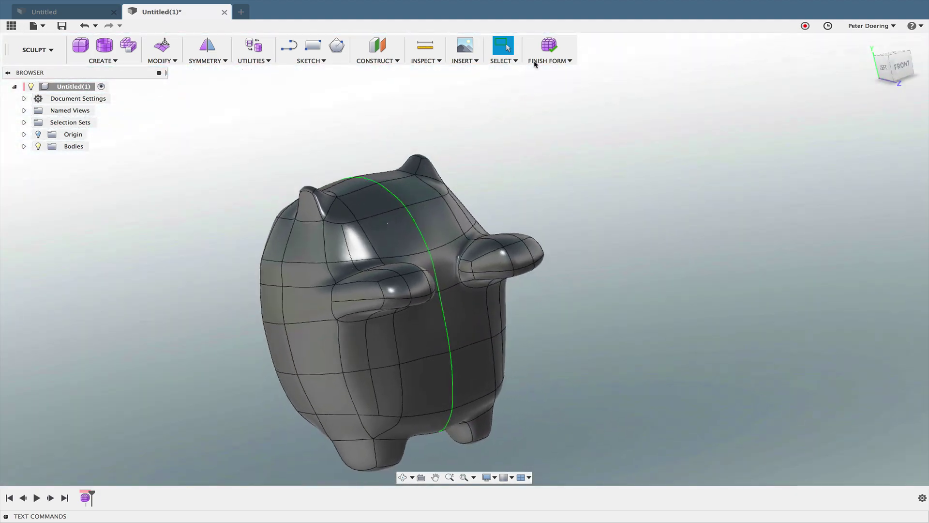
left_click(549, 46)
scroll(550, 222, "up", 10)
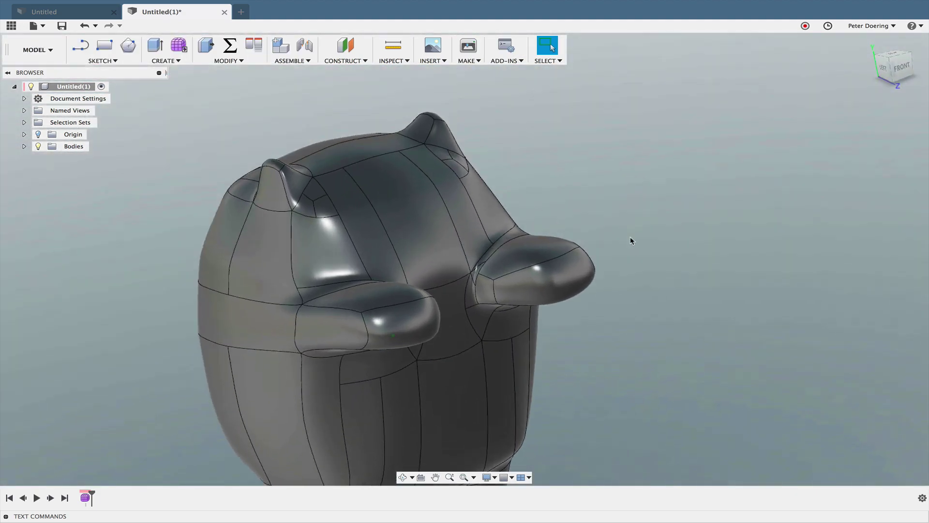
scroll(639, 241, "down", 10, "shift")
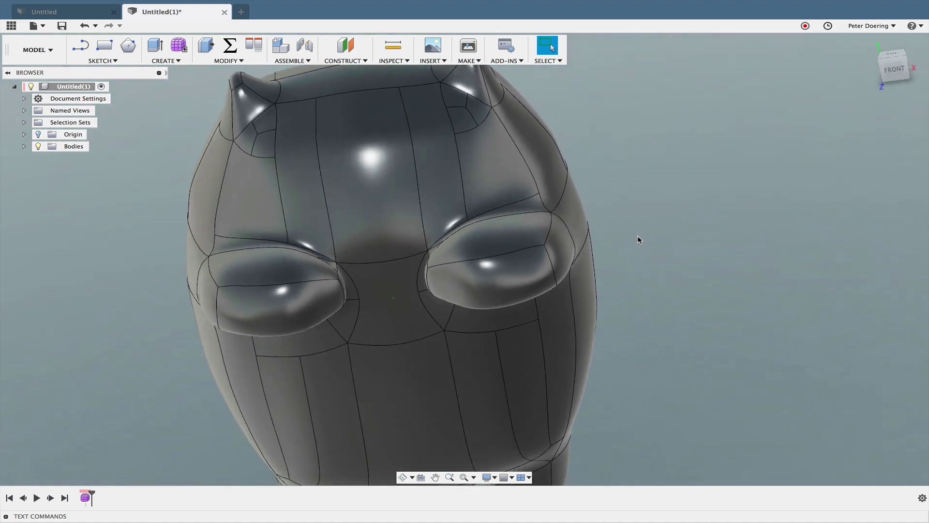
scroll(638, 237, "down", 3, "shift")
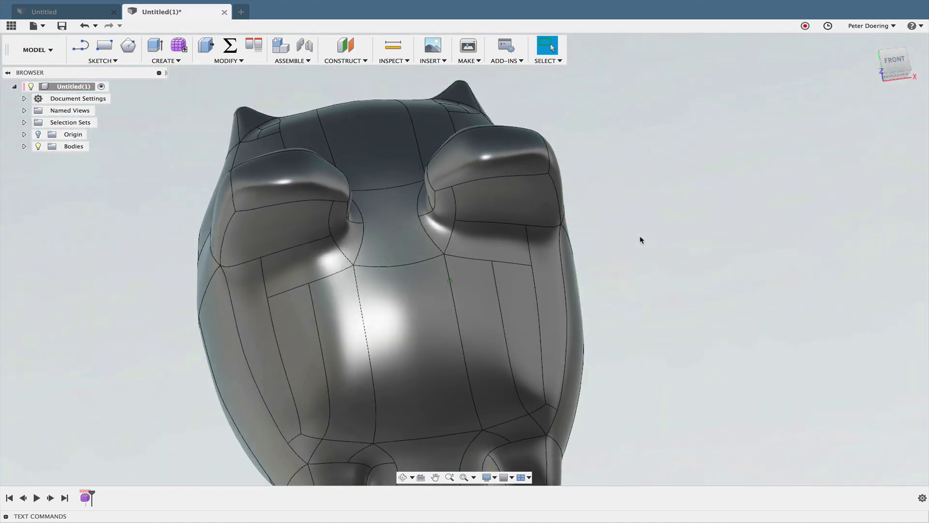
- Check the finished body from the back, side and front, and reopen its form feature for editing in the Sculpt workspace
scroll(640, 238, "left", 10, "shift")
scroll(640, 240, "up", 10, "shift")
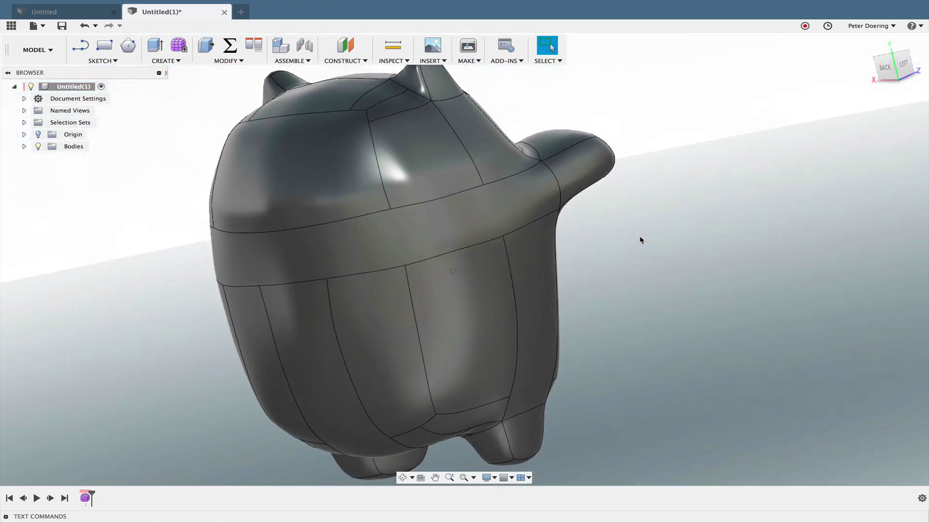
scroll(641, 238, "left", 10, "shift")
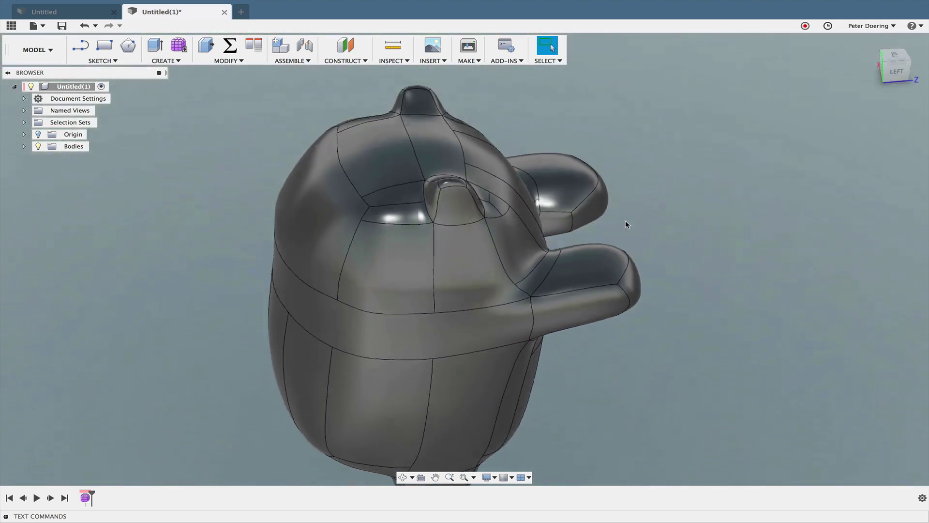
scroll(624, 206, "left", 10, "shift")
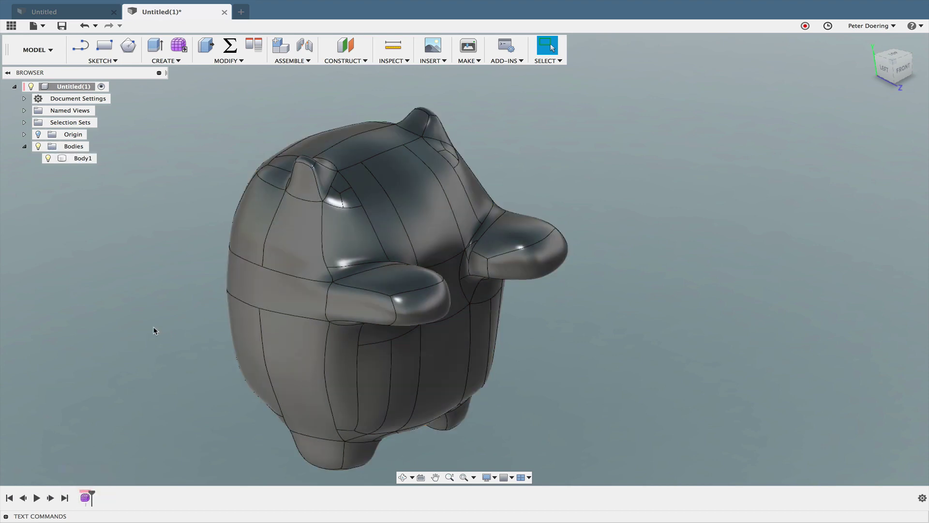
double_click(85, 496)
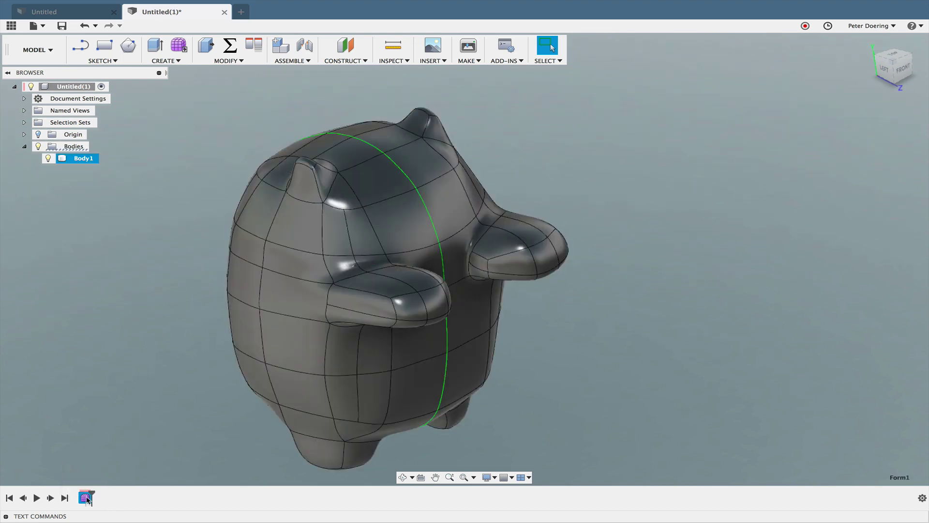
left_click(532, 284)
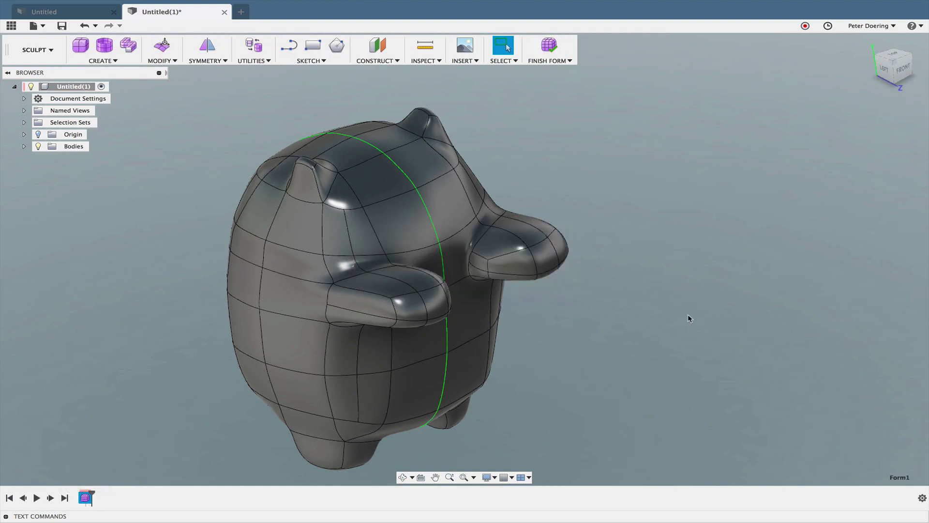
mouse_move(690, 318)
middle_mouse_down("shift")
mouse_move(661, 292)
mouse_move(637, 223)
mouse_move(694, 245)
mouse_move(711, 218)
mouse_move(663, 159)
middle_mouse_up("shift")
left_click(162, 60)
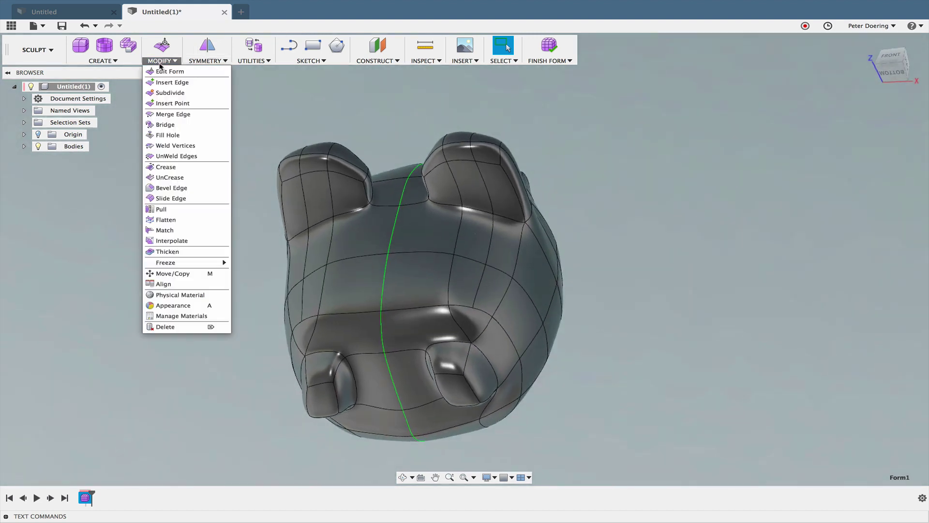
left_click(167, 103)
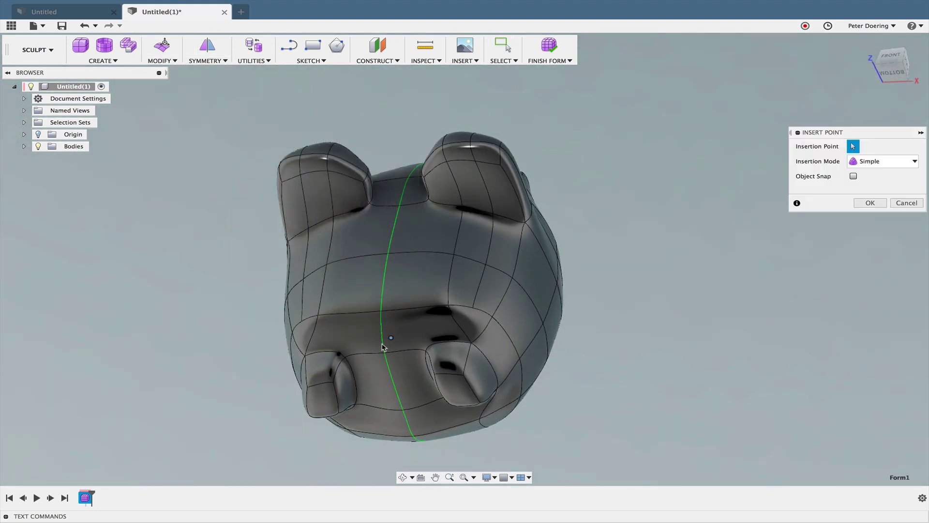
left_click(356, 315)
left_click(365, 249)
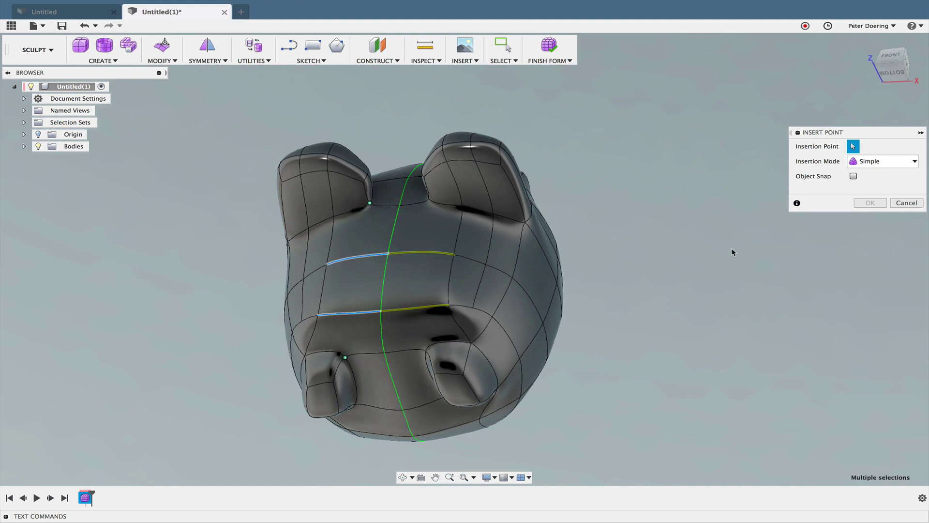
left_click(906, 203)
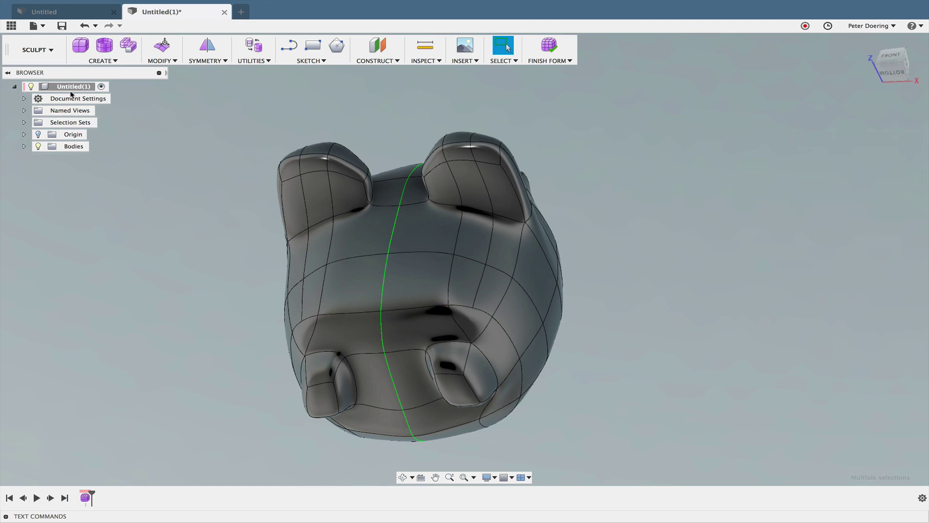
- Insert a Simple-mode edge through points running from the arm's inner corner down across the belly to the leg's inner corner
left_click(162, 61)
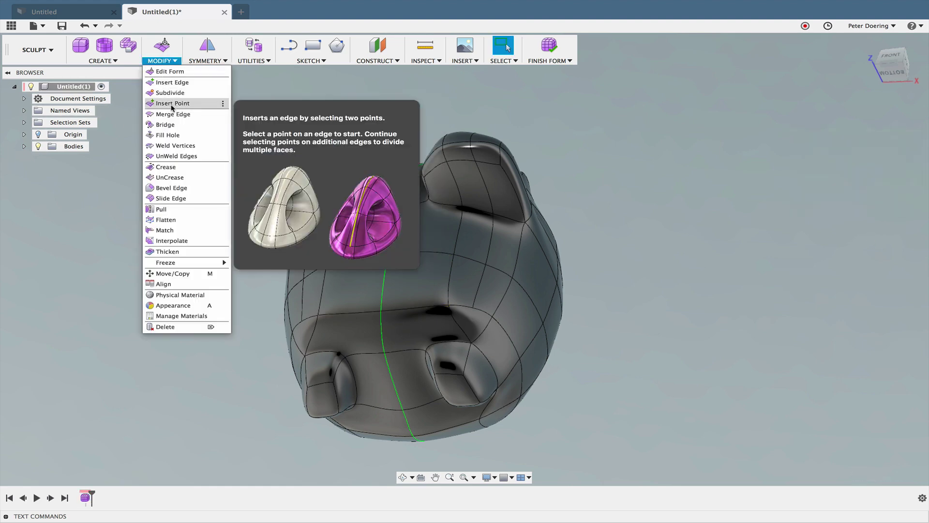
left_click(175, 100)
left_click(371, 203)
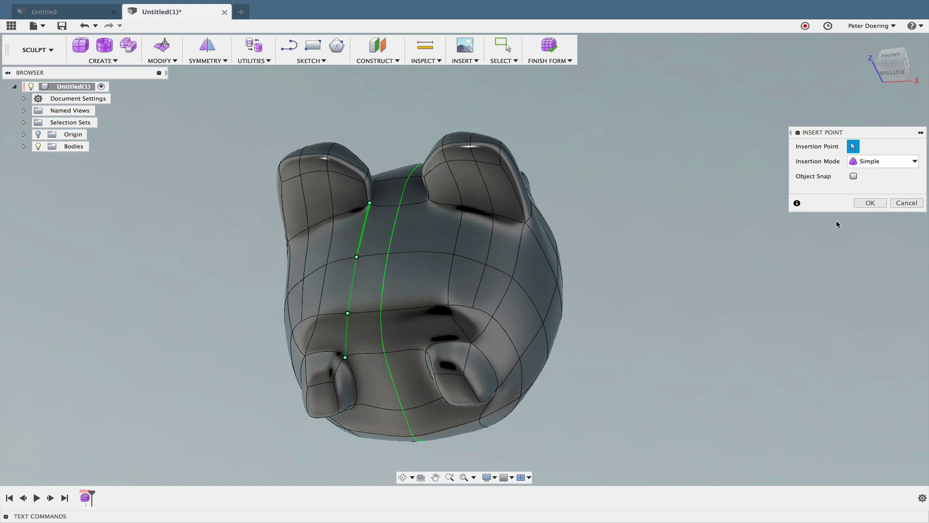
key("Return")
- Insert an edge through points from the leg's inner corner up the back and over the head to the arm's inner corner
mouse_move(722, 219)
middle_mouse_down("shift")
mouse_move(839, 247)
mouse_move(801, 255)
mouse_move(855, 254)
mouse_move(873, 263)
mouse_move(840, 253)
middle_mouse_up("shift")
right_click(814, 241)
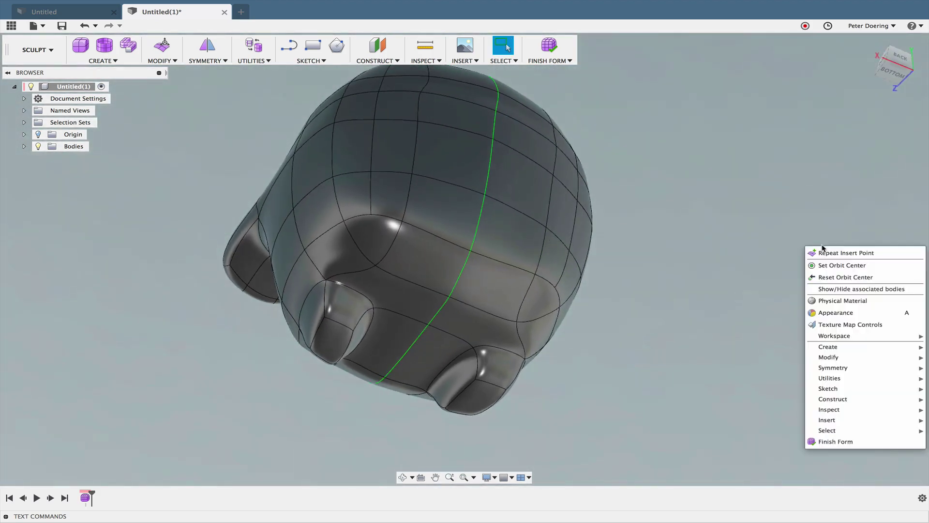
left_click(838, 250)
left_click(374, 308)
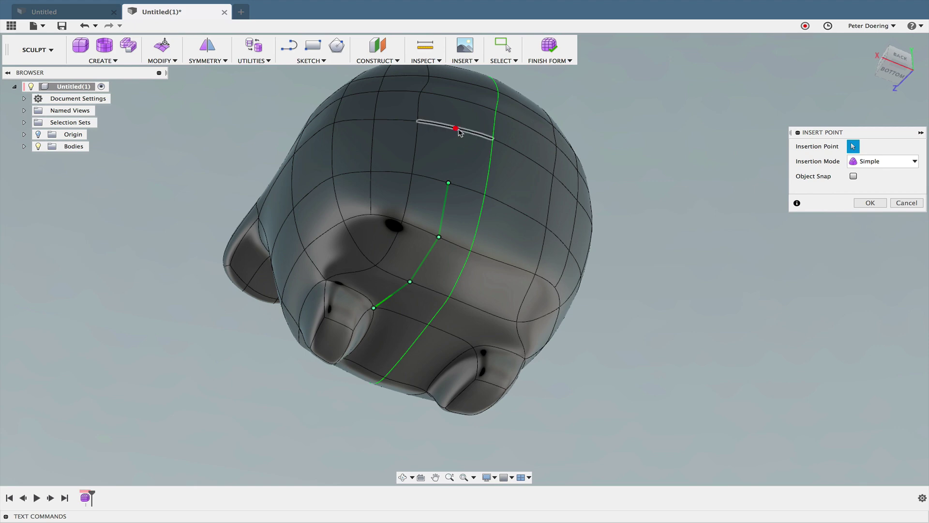
mouse_move(619, 199)
middle_mouse_down("shift")
mouse_move(632, 211)
mouse_move(631, 303)
middle_mouse_up("shift")
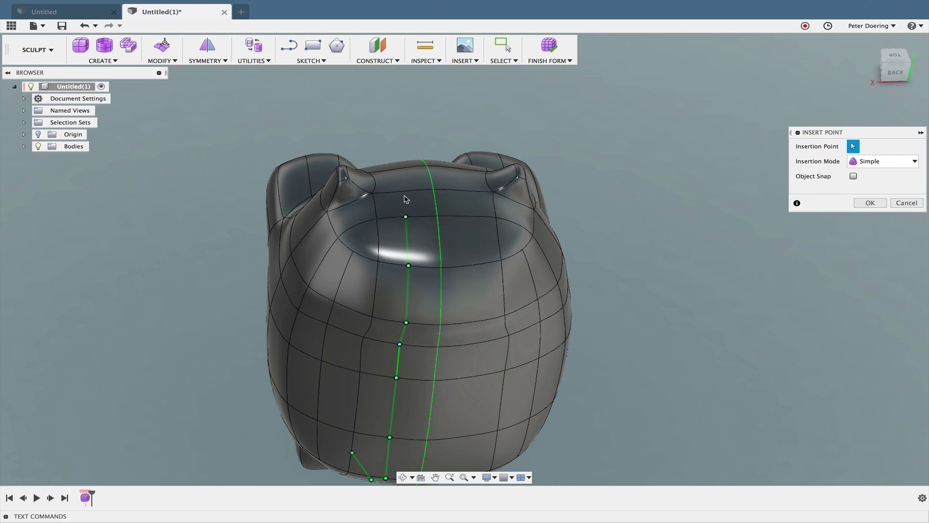
middle_click_drag(426, 200, 402, 289, "shift")
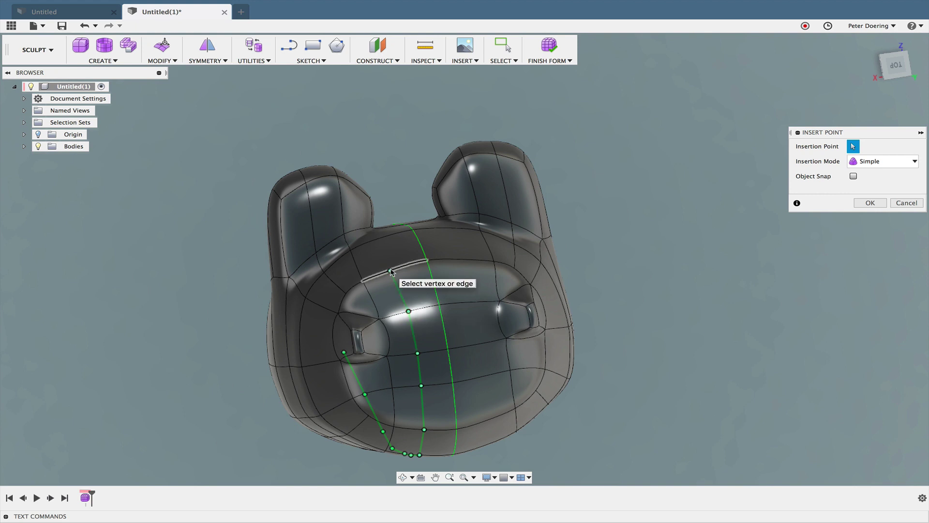
left_click(391, 271)
left_click(373, 241)
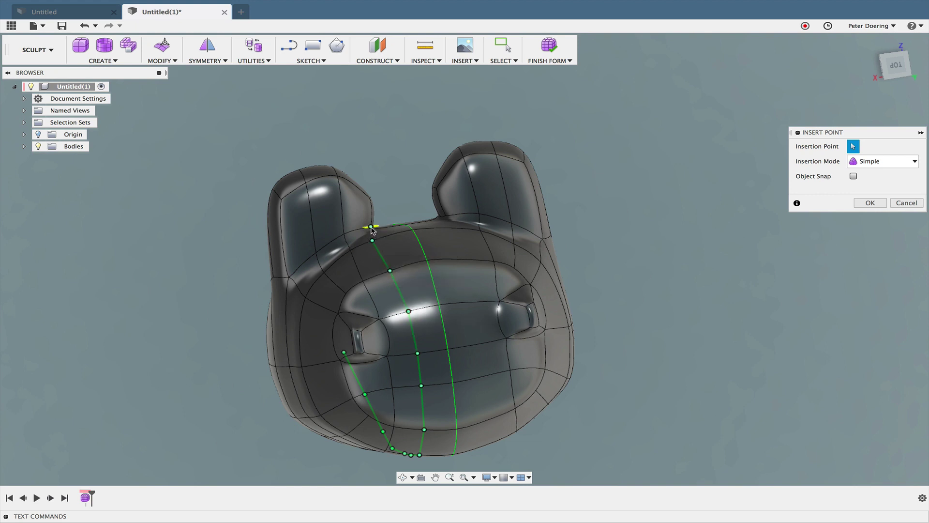
key("Return")
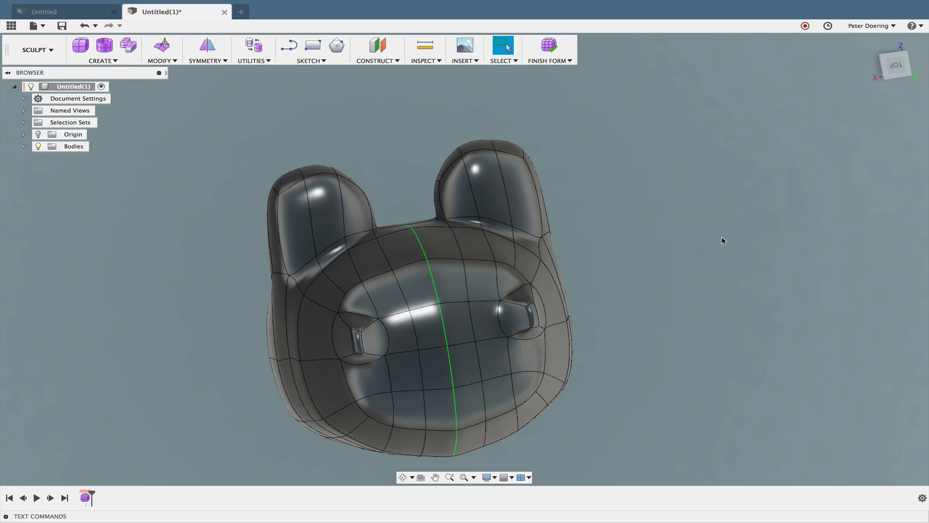
- Insert an edge on the chest from the arm's inner upper corner to the symmetry line between the arms
middle_click_drag(722, 238, 795, 236, "shift")
right_click(795, 237)
left_click(842, 238)
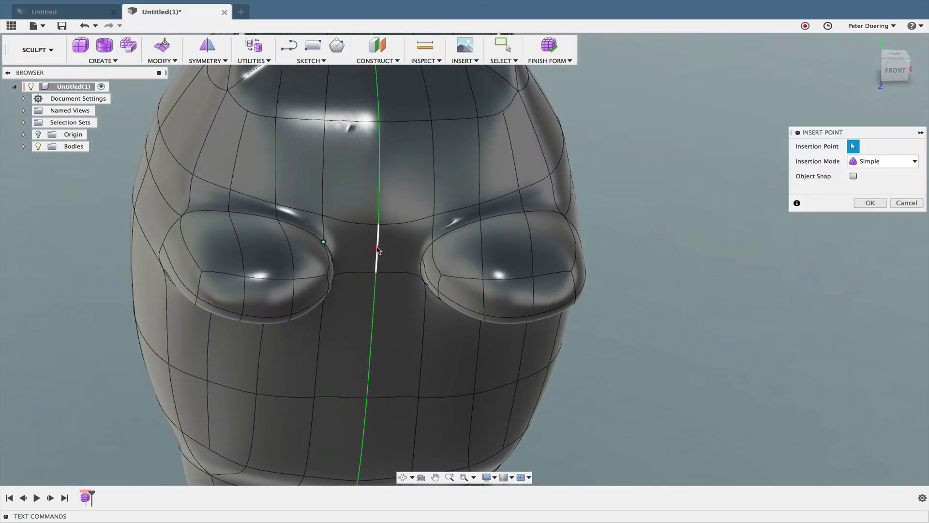
left_click(870, 203)
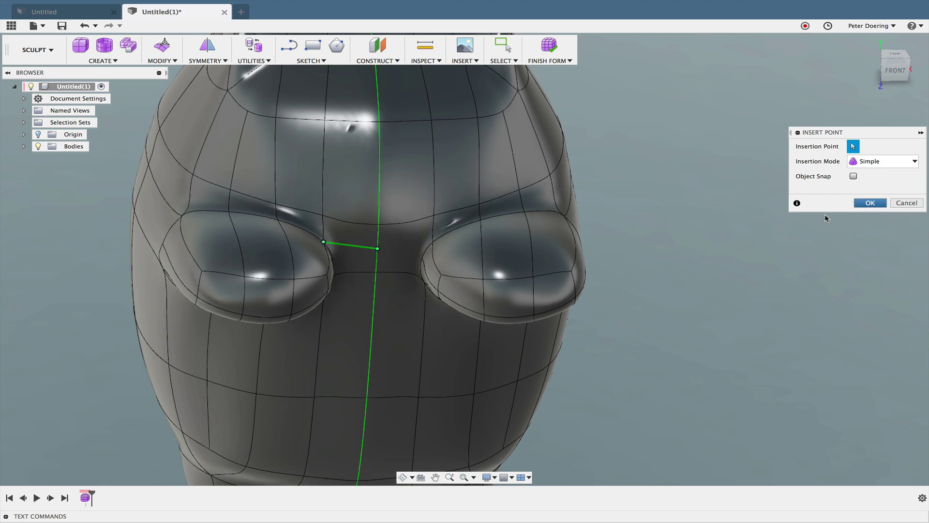
- Insert a second chest edge from the arm's inner side to the symmetry line, just below the first one
right_click(738, 240)
left_click(755, 247)
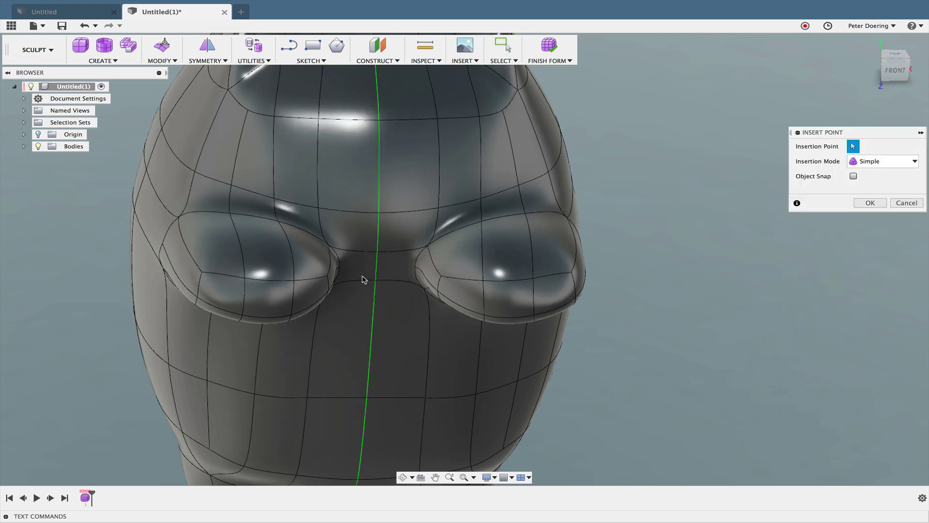
middle_click_drag(363, 279, 339, 269, "shift")
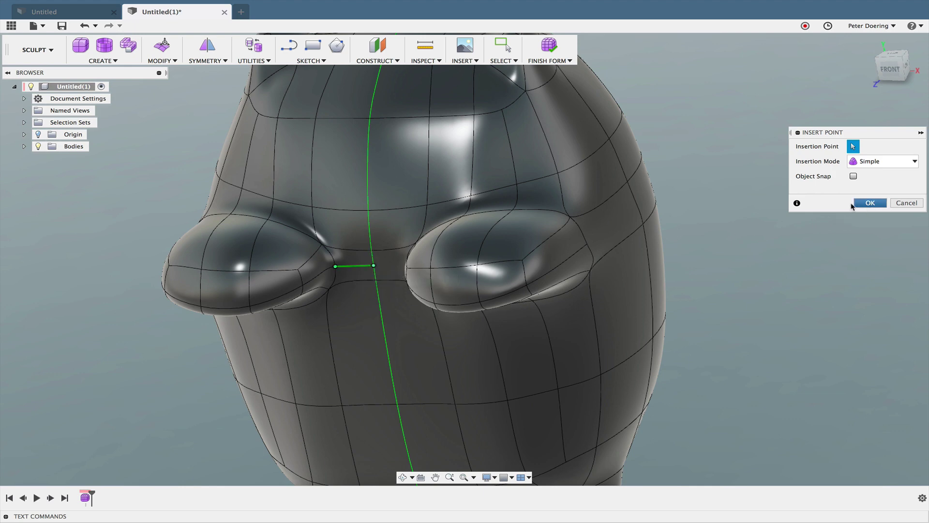
left_click(855, 203)
mouse_move(661, 260)
middle_mouse_down("shift")
mouse_move(702, 240)
mouse_move(729, 240)
middle_mouse_up("shift")
scroll(732, 245, "down", 5)
right_click(729, 240)
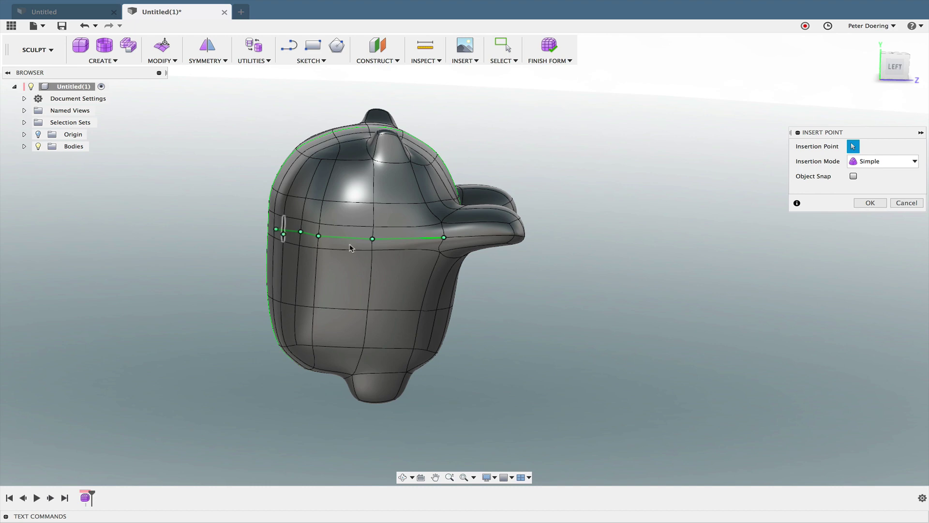
mouse_move(350, 245)
middle_mouse_down("shift")
mouse_move(528, 251)
mouse_move(512, 245)
mouse_move(675, 226)
middle_mouse_up("shift")
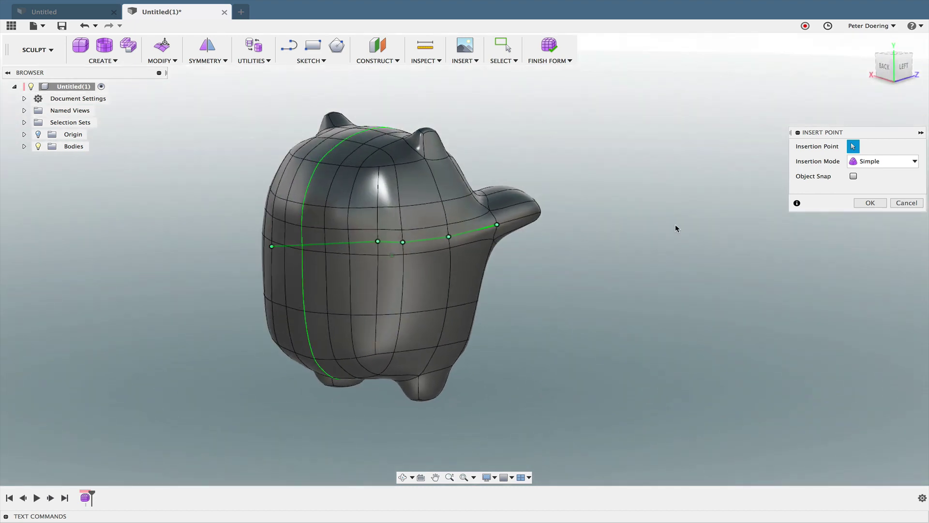
left_click(898, 203)
- Insert an edge through points around the body's side, from the arm's outer base to the symmetry line on the back
right_click(613, 159)
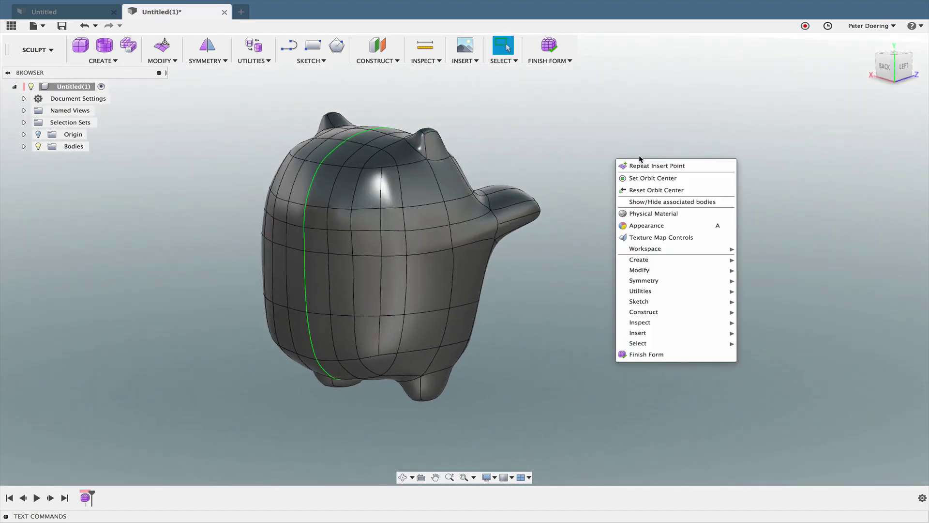
left_click(674, 162)
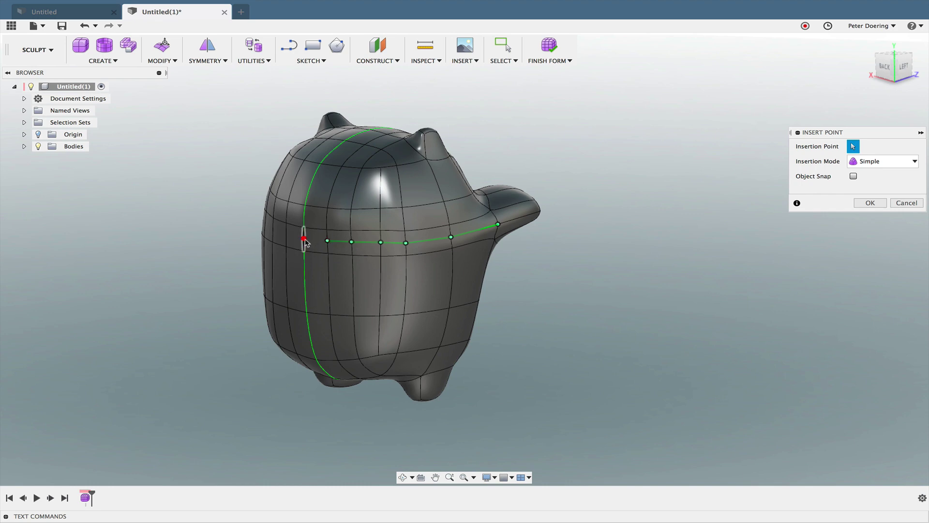
left_click(869, 203)
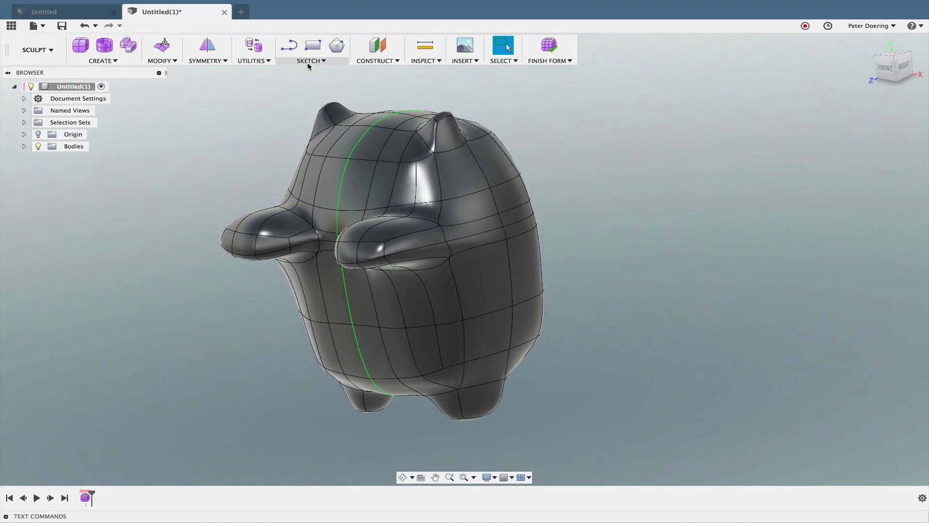
- Apply Make Uniform to the creature's T-spline body with the newly inserted edges
left_click(252, 61)
left_click(260, 93)
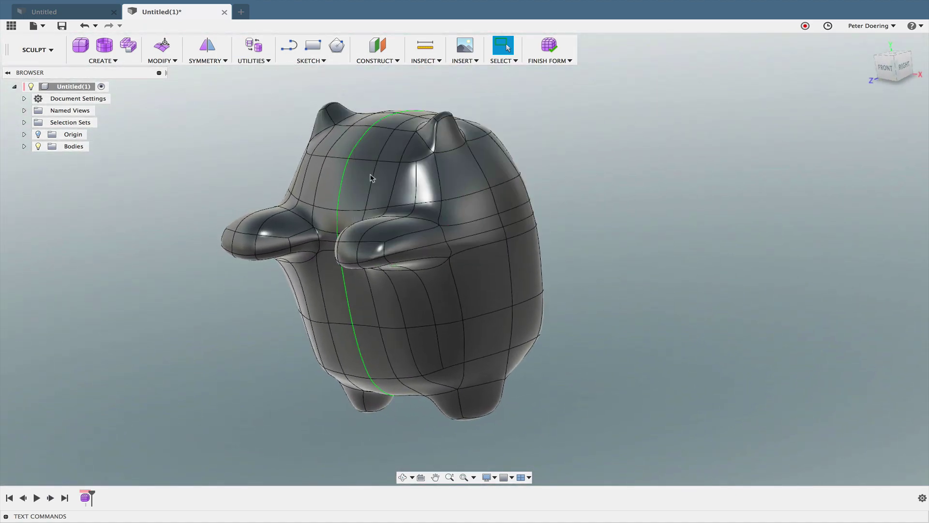
left_click(422, 187)
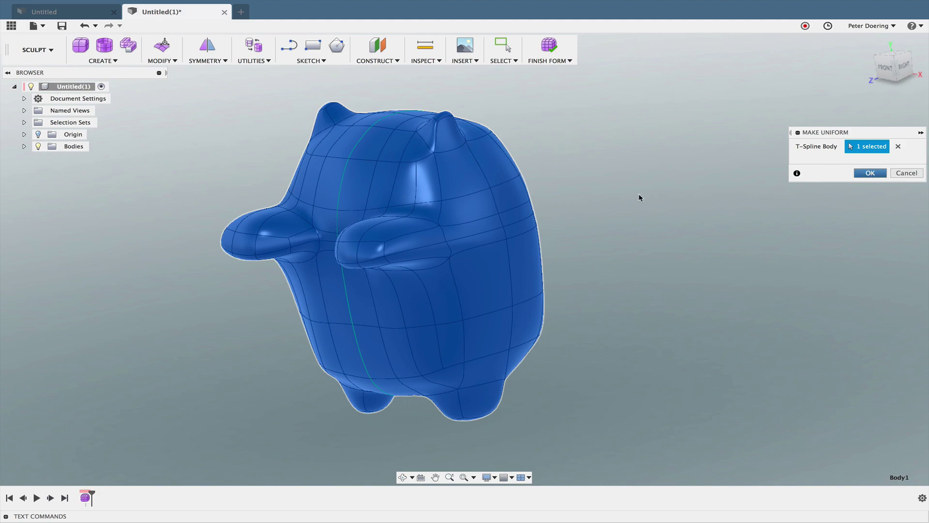
key("Return")
- Switch the T-spline body's display mode to box display
mouse_move(686, 198)
middle_mouse_down("shift")
mouse_move(729, 202)
mouse_move(705, 189)
middle_mouse_up("shift")
scroll(705, 189, "down", 3)
left_click(262, 52)
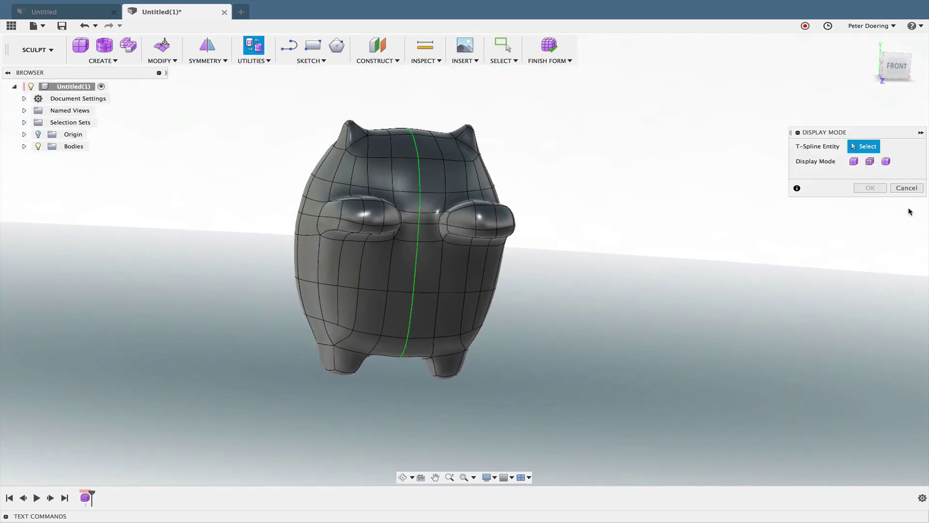
left_click(853, 161)
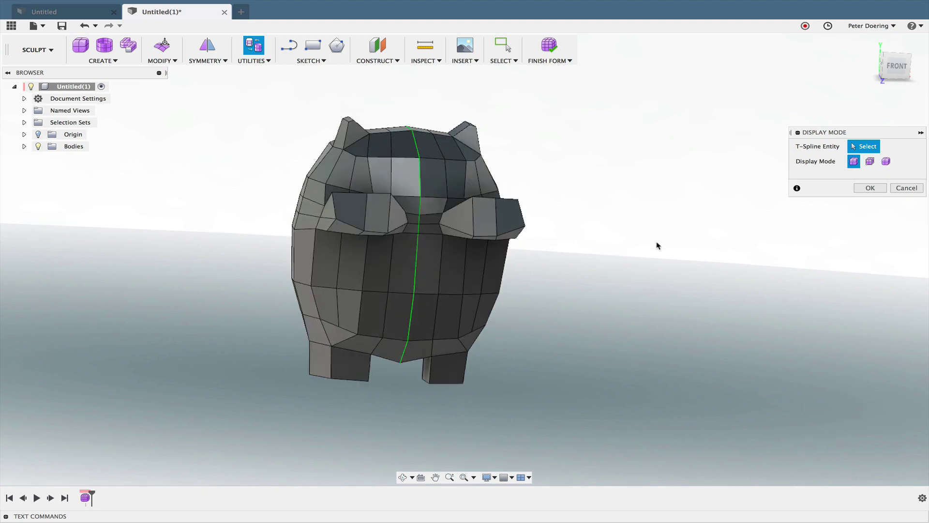
- Accept the display mode and move the vertex on the body's side above the leg about 2.07 mm forward along Z with Edit Form
middle_click_drag(655, 245, 562, 299, "shift")
left_click(385, 301)
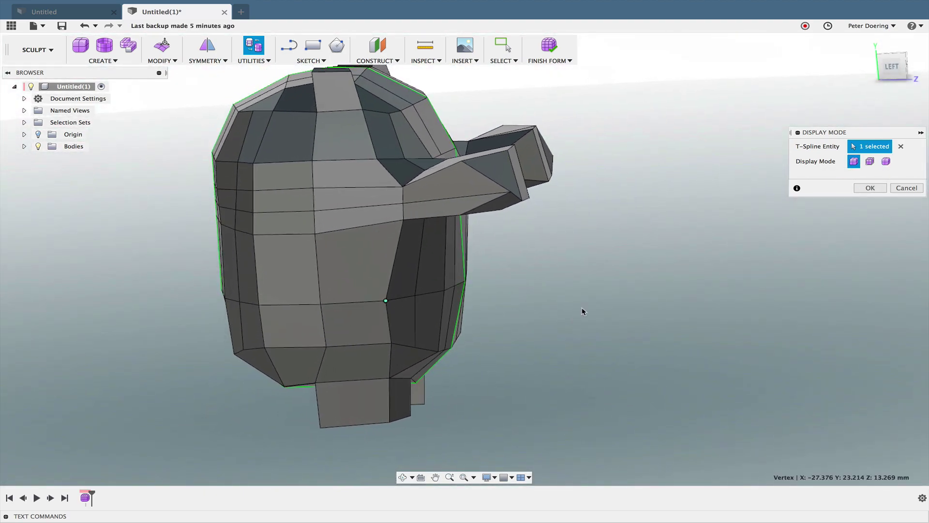
right_click(583, 311)
left_click(908, 188)
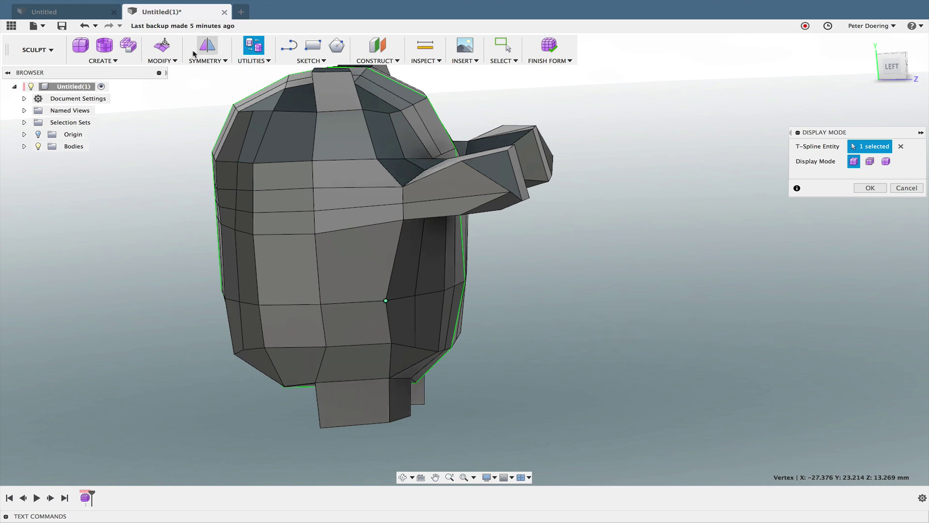
left_click(871, 188)
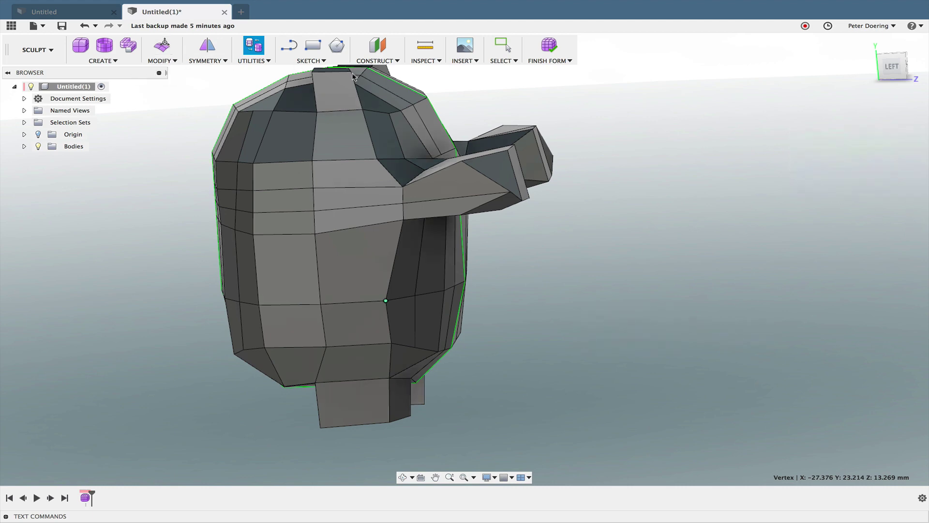
left_click(155, 46)
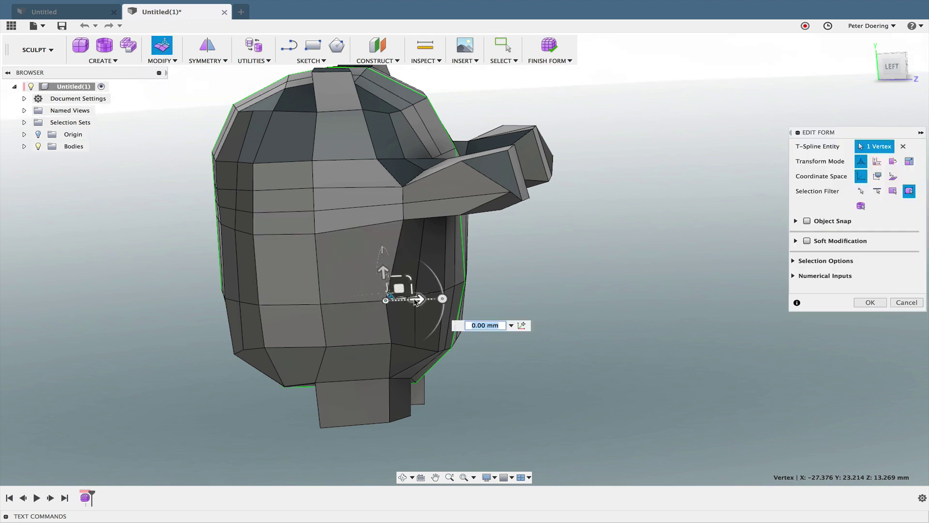
left_click_drag(415, 301, 429, 299)
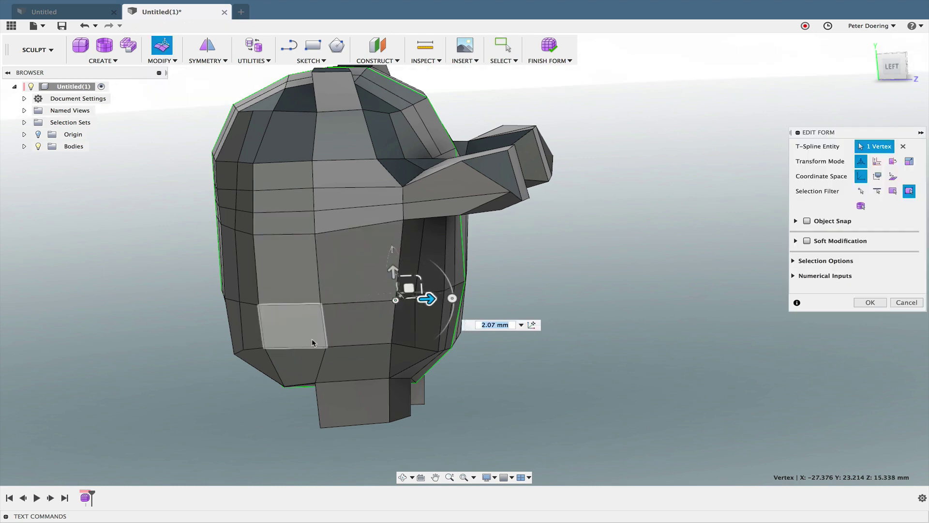
- Move two side vertices above the leg backward along Z, the lower one by about 1.626 mm and the upper one by about 1.039 mm
left_click(323, 347)
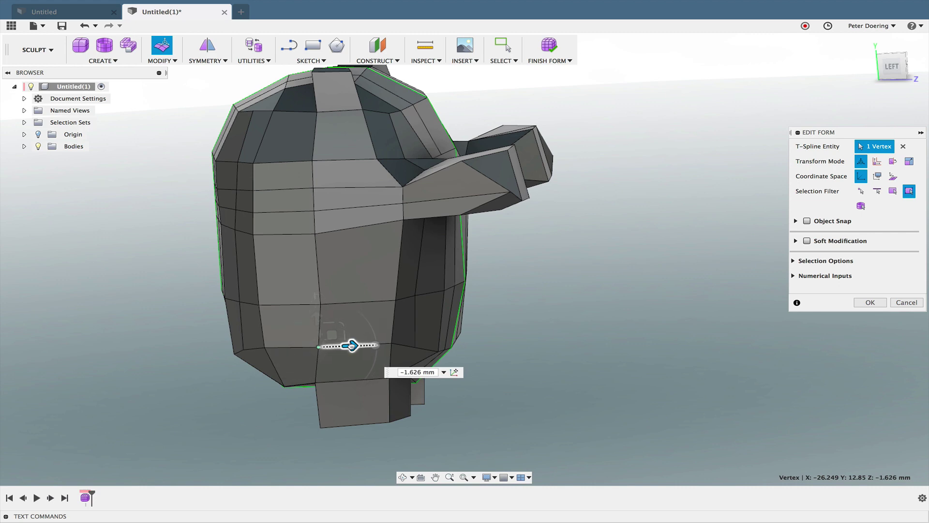
left_click(321, 304)
left_click_drag(351, 304, 347, 303)
middle_click_drag(548, 324, 474, 310, "shift")
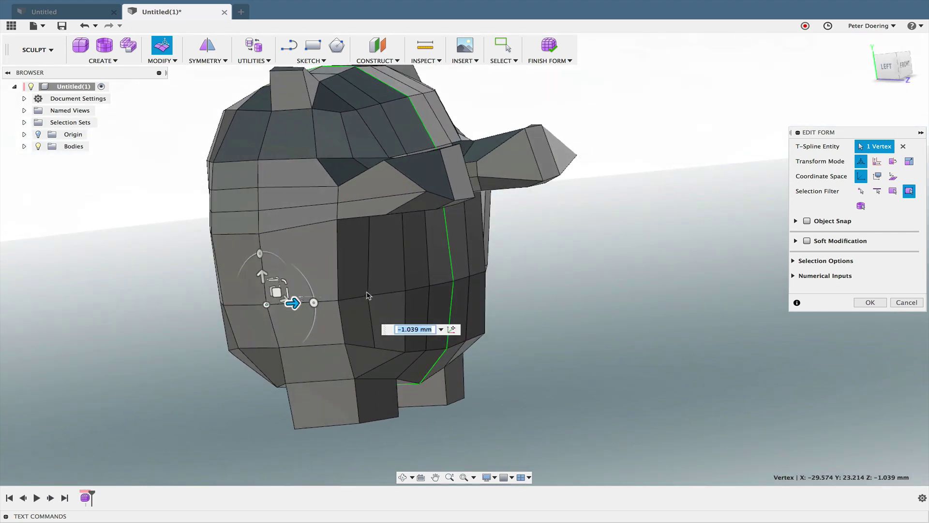
- Move the vertex on the front of the body below the arm about 1.60 mm forward along Z
left_click(367, 294)
middle_click_drag(418, 300, 400, 302, "shift")
left_click_drag(370, 295, 375, 295)
left_click(351, 295)
- Shift the lower front vertex near the leg backward along Z, and accept Edit Form with the body in smooth display
middle_click_drag(614, 331, 649, 344, "shift")
middle_click_drag(512, 343, 494, 350, "shift")
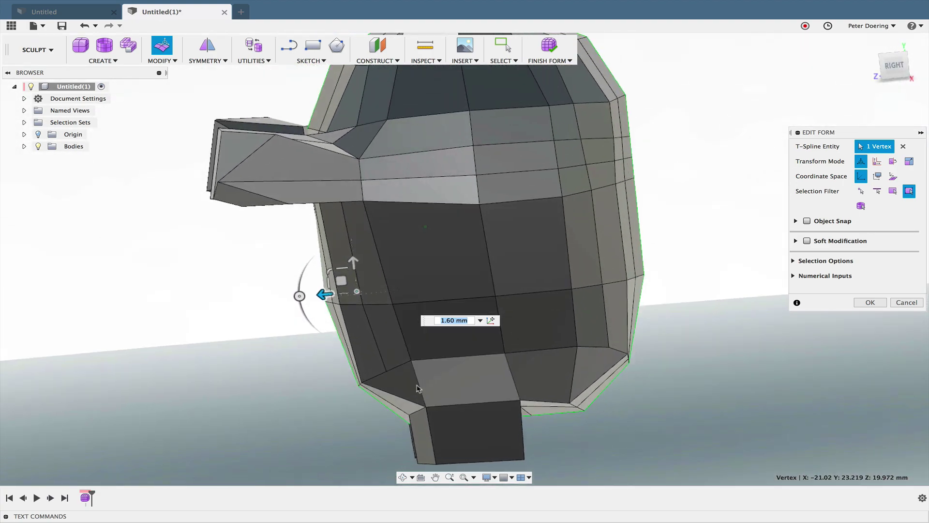
left_click(361, 383)
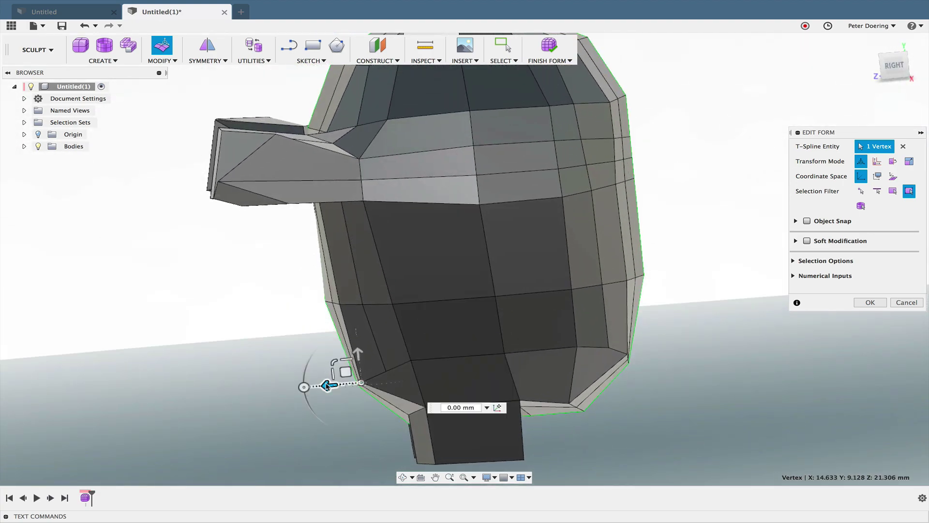
left_click_drag(326, 385, 334, 384)
left_click(797, 261)
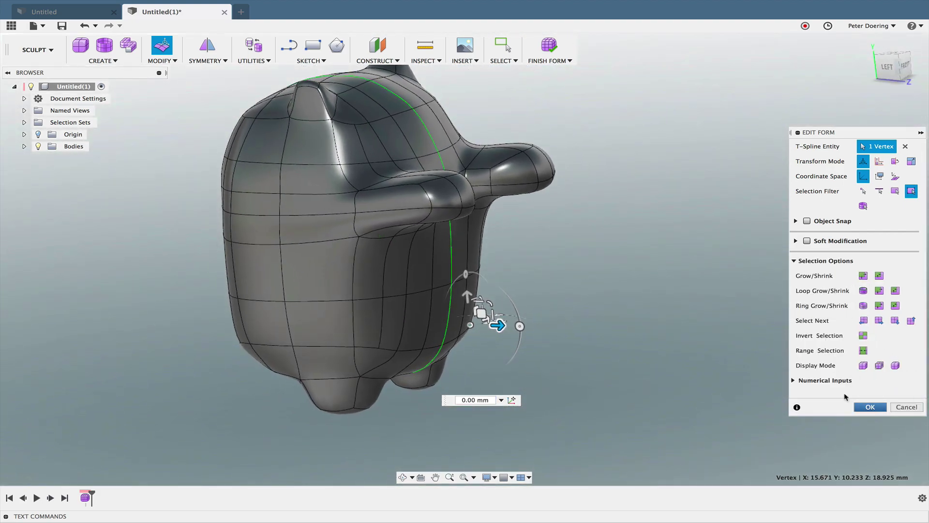
left_click(866, 406)
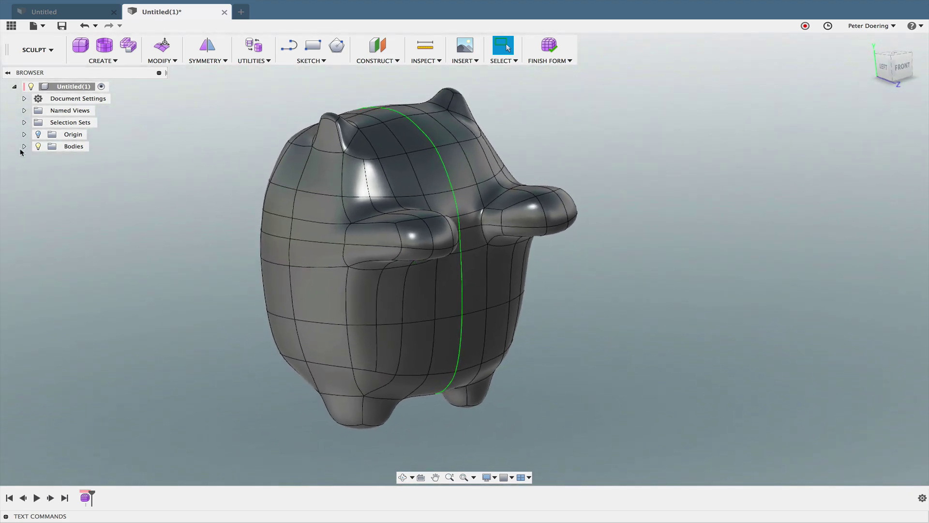
- Save the control frame of Body1 as an OBJ file named Bear2 in the Downloads folder
left_click(252, 60)
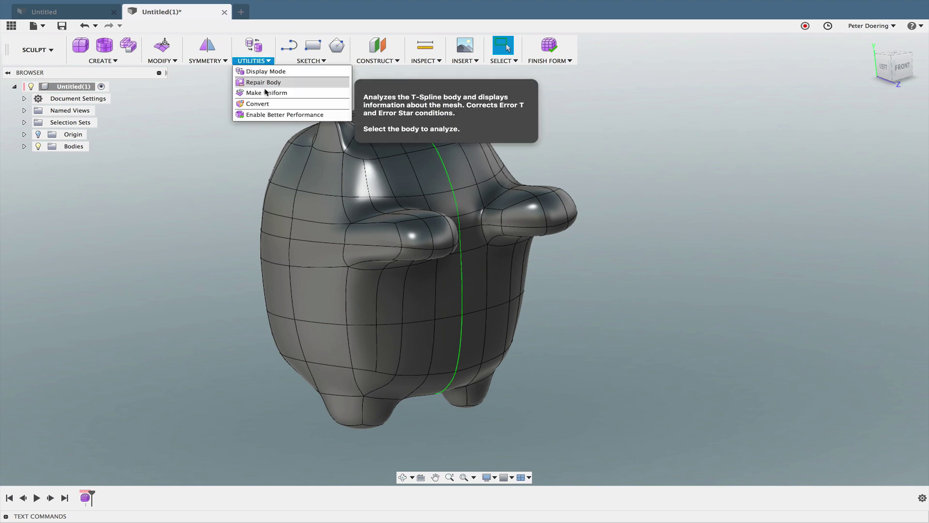
left_click(23, 147)
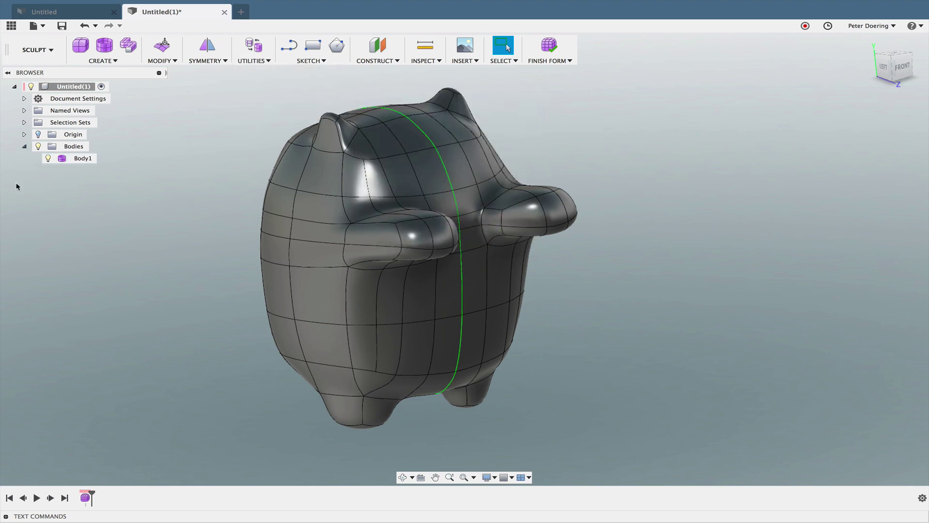
double_click(81, 160)
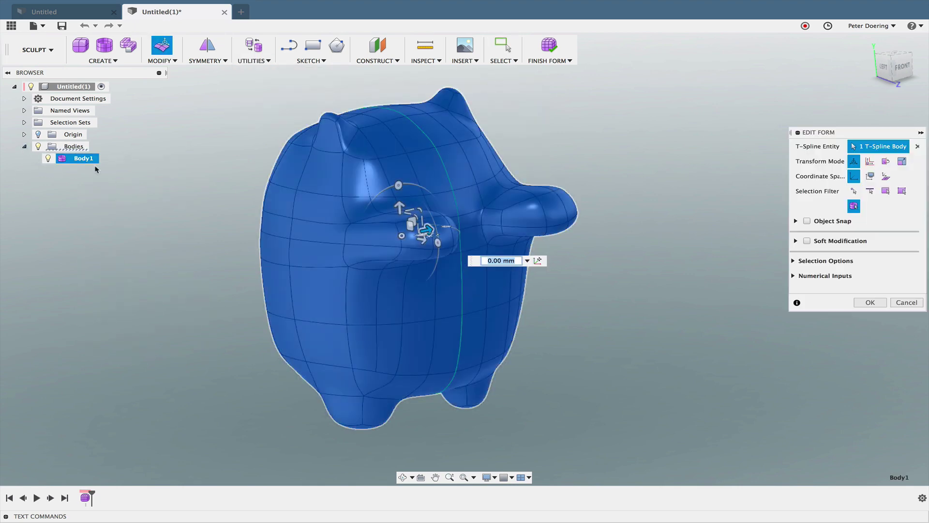
left_click(906, 302)
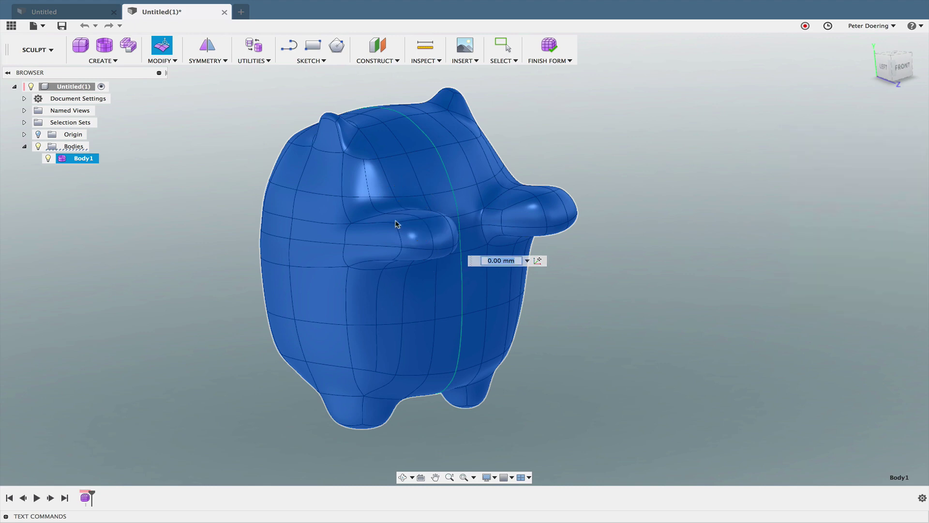
right_click(81, 159)
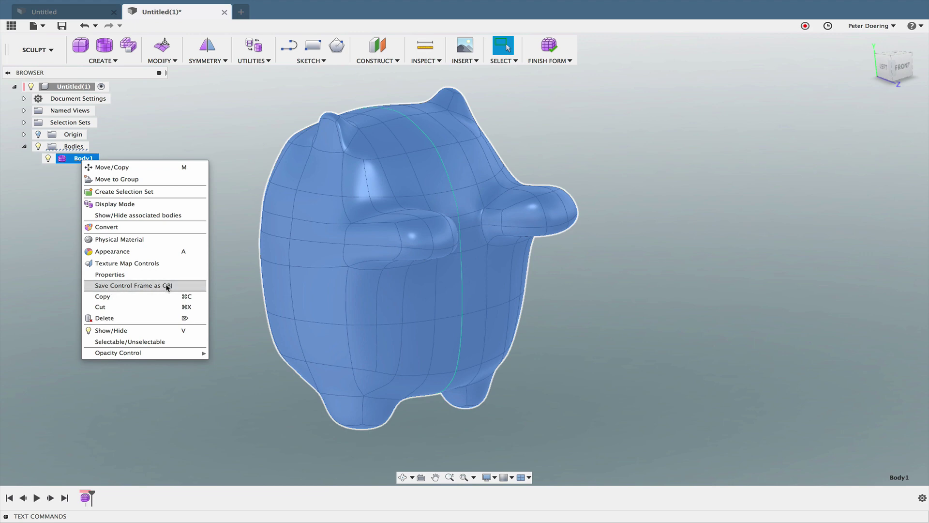
left_click(167, 287)
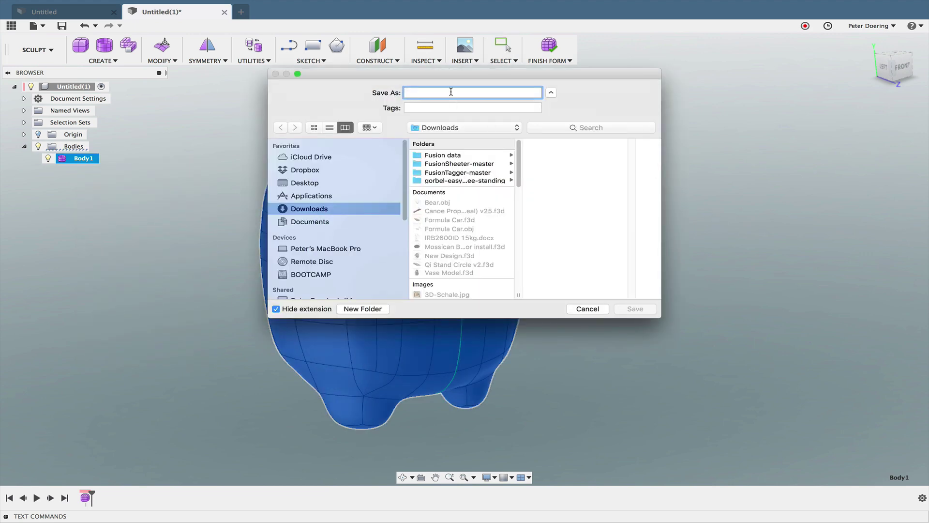
type("Bear2")
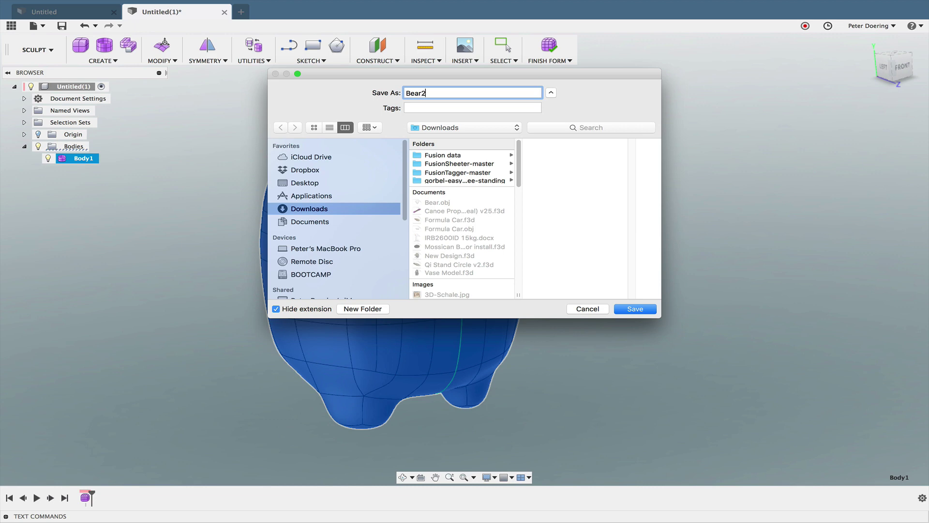
left_click(636, 308)
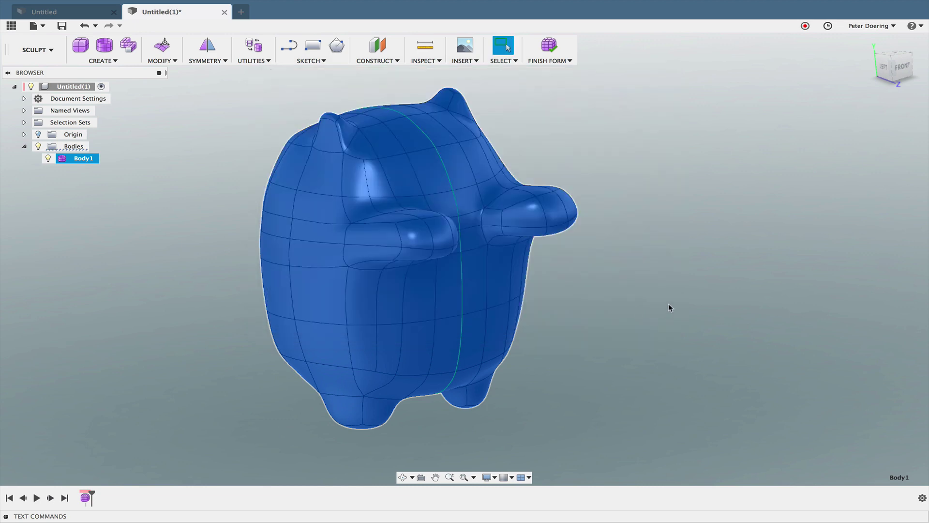
- Finish the form to turn the sculpted creature into a solid body
left_click(622, 170)
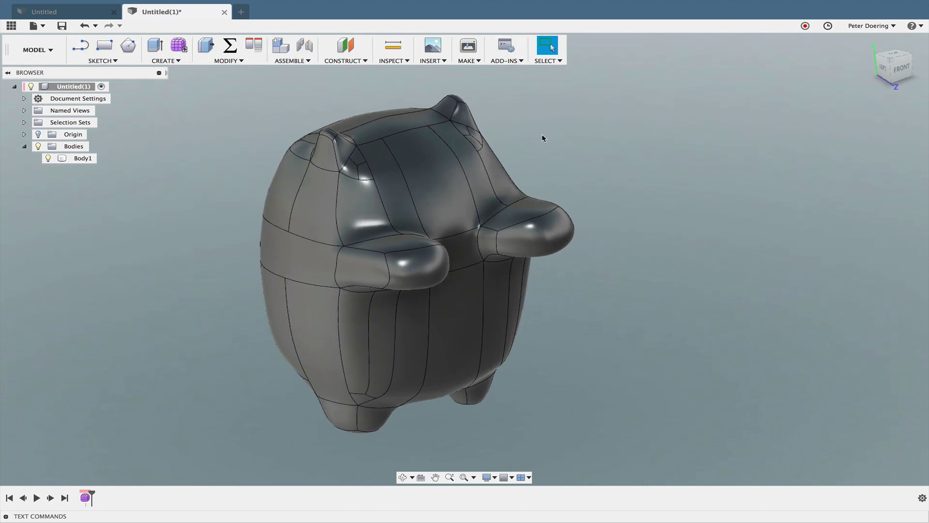
middle_click_drag(636, 177, 507, 158, "shift")
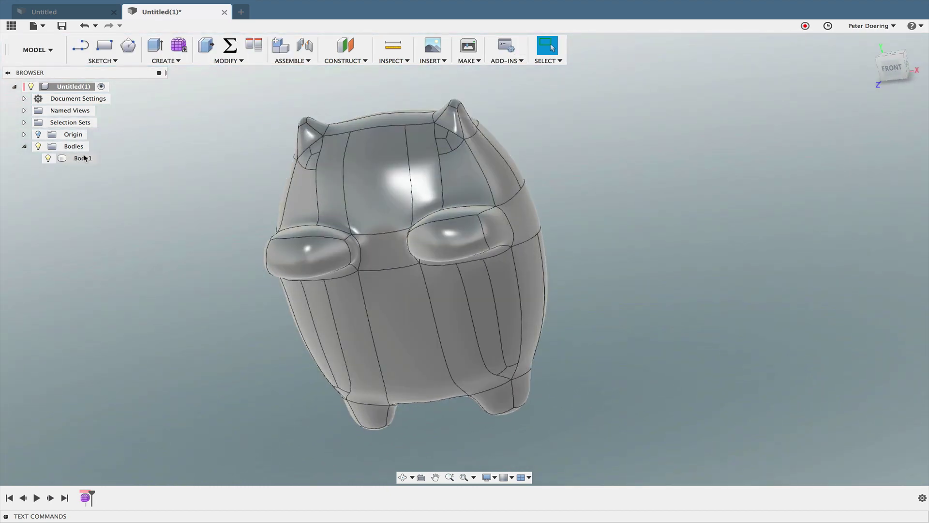
mouse_move(137, 119)
middle_mouse_down("shift")
mouse_move(153, 134)
mouse_move(121, 113)
middle_mouse_up("shift")
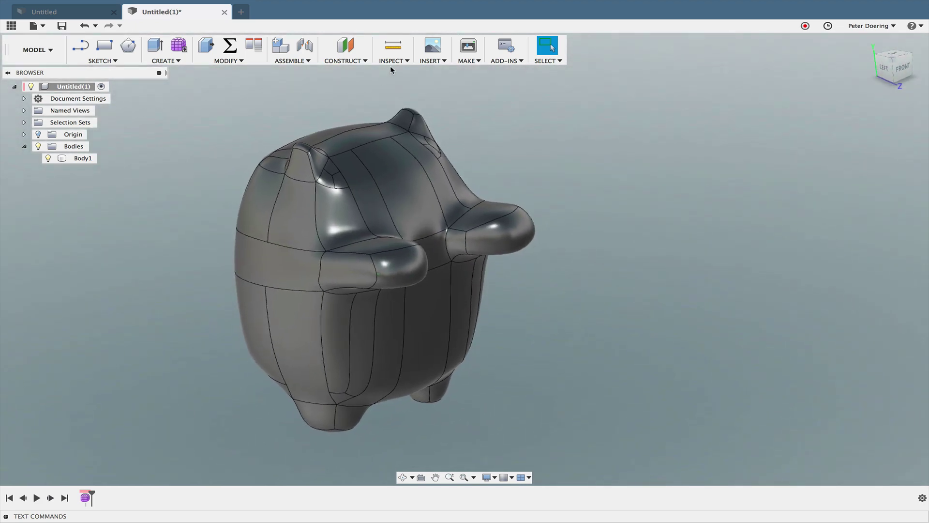
- Insert Bear2.obj from Downloads as a mesh in millimetres without repositioning it, and hide the solid body
left_click(432, 61)
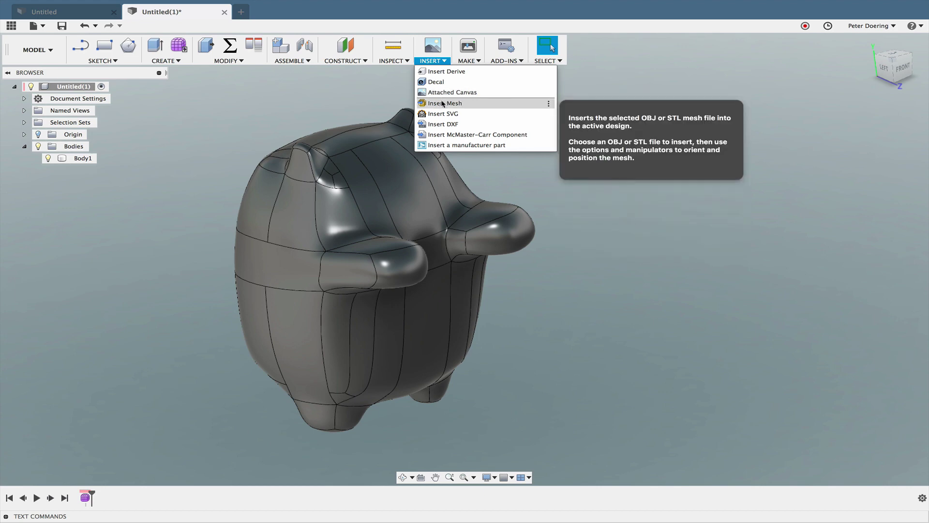
left_click(443, 103)
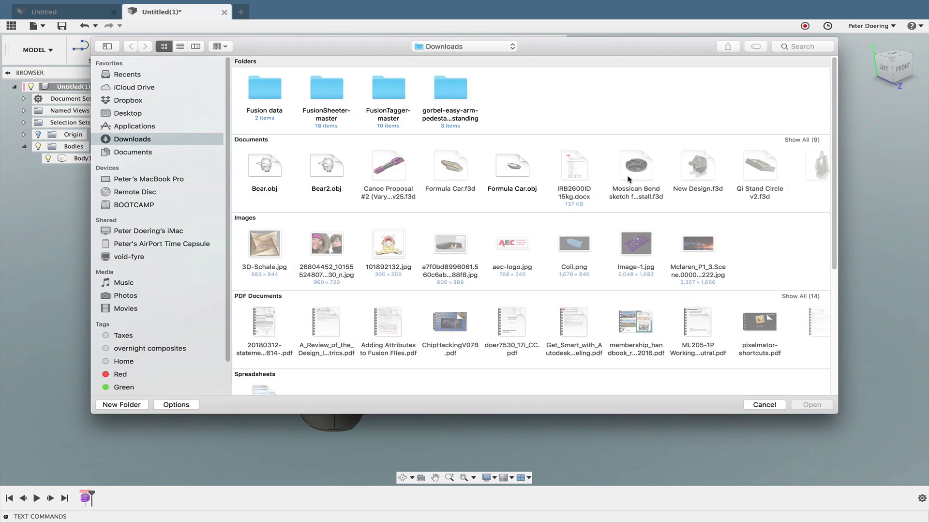
left_click(331, 166)
left_click(812, 404)
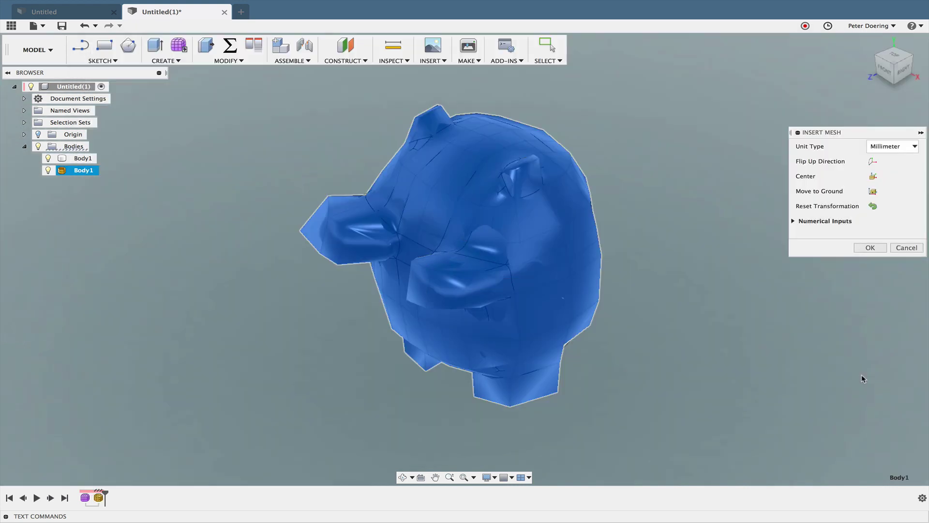
left_click(870, 248)
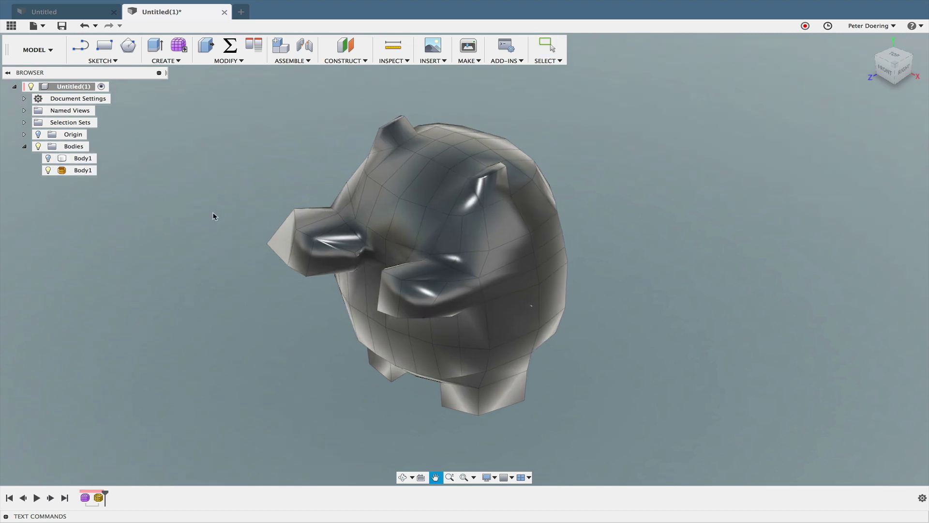
- Create a new form and convert the inserted mesh to a new T-spline body using Quad Mesh to T-Splines
left_click(180, 46)
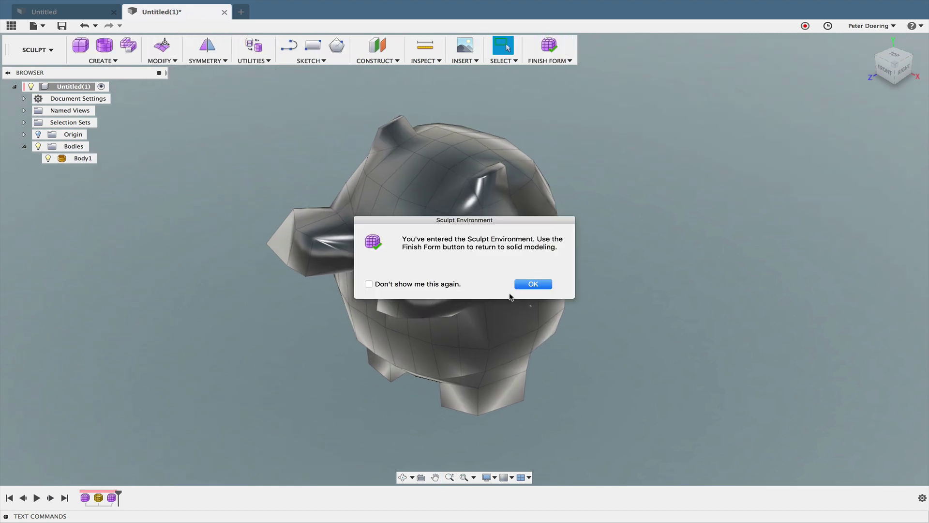
left_click(532, 284)
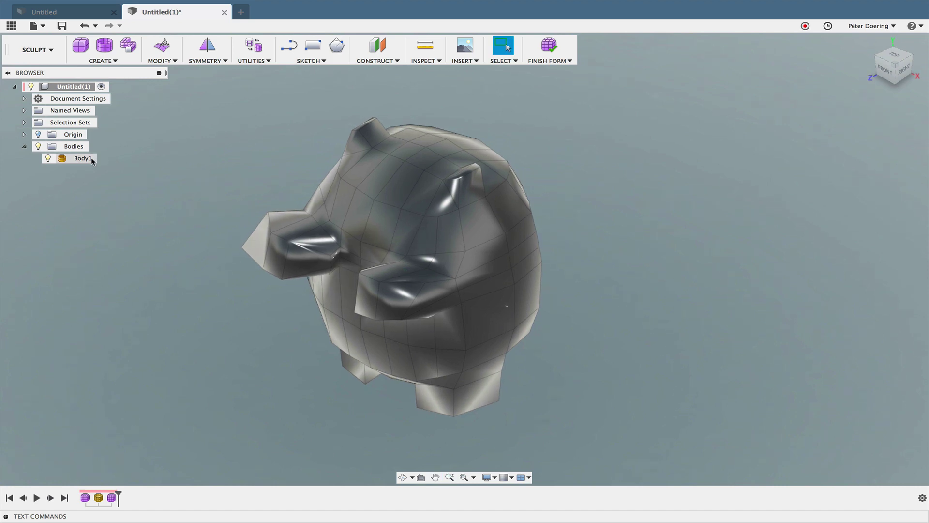
right_click(84, 159)
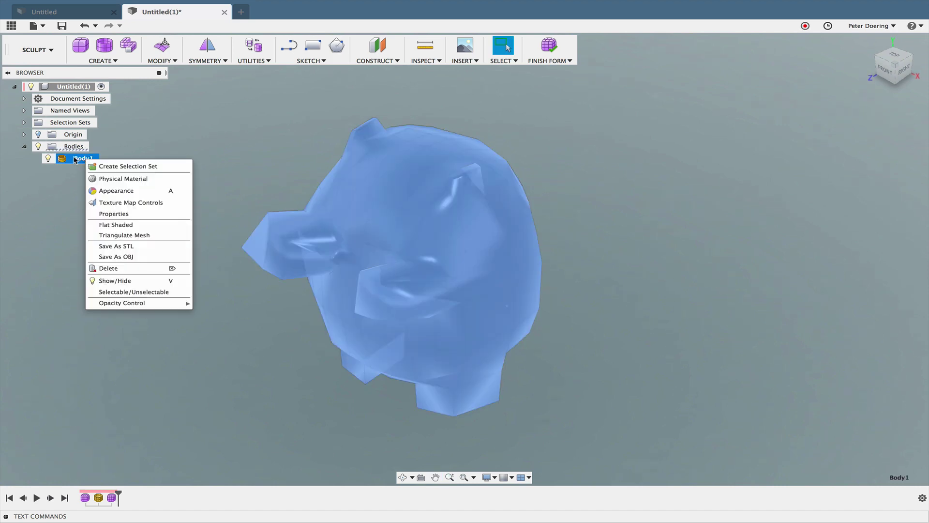
left_click(242, 177)
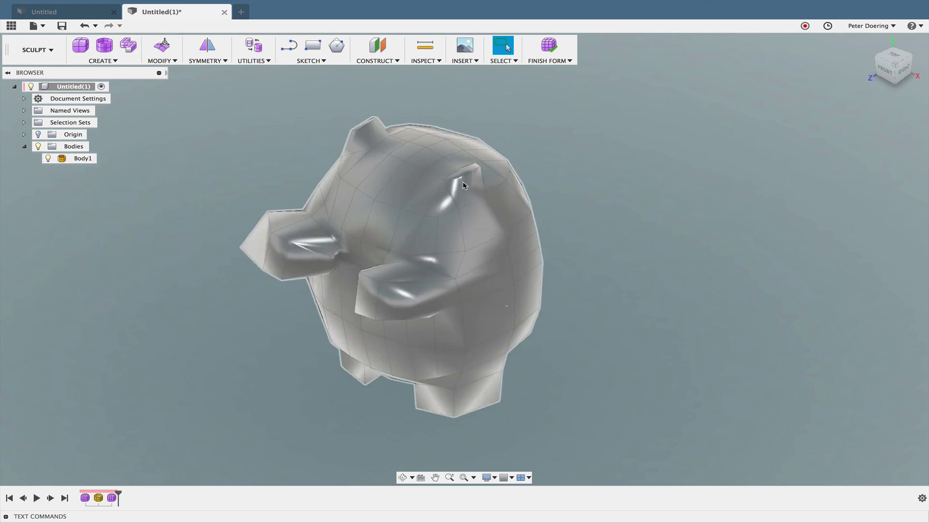
left_click(449, 191)
right_click(611, 201)
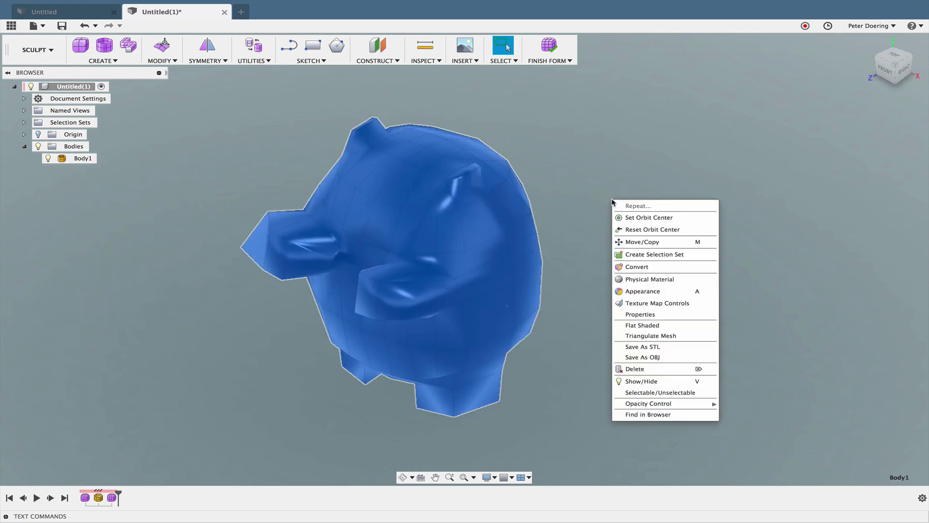
left_click(637, 266)
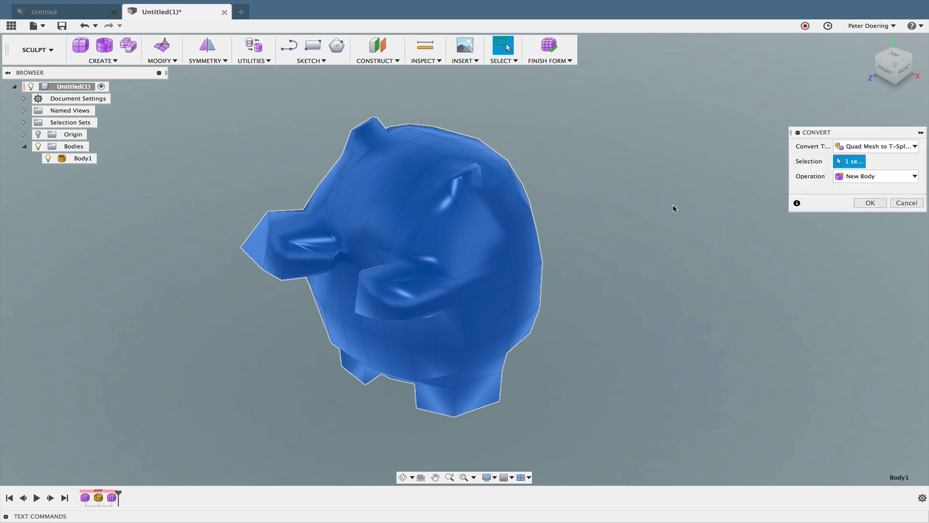
left_click(869, 206)
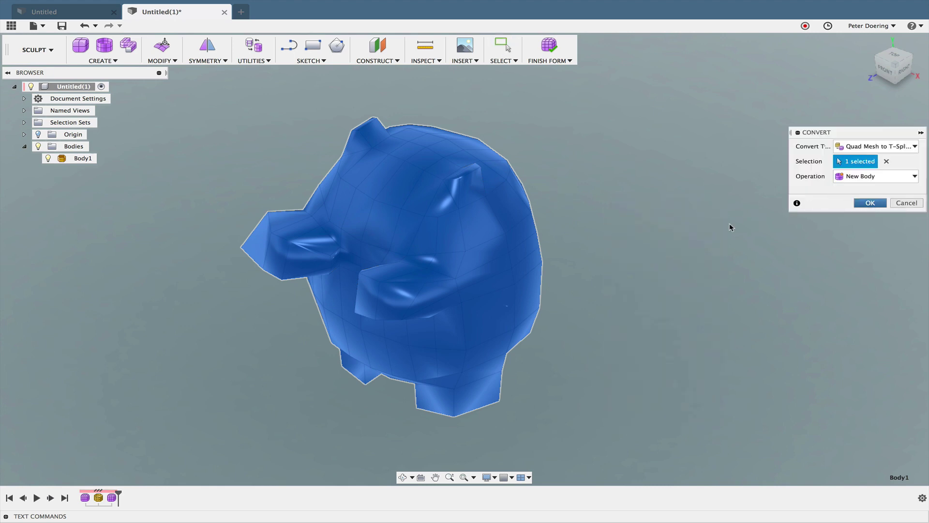
- Show and hide the mesh Body1 to compare it with the converted T-spline body
mouse_move(654, 237)
middle_mouse_down("shift")
mouse_move(664, 237)
mouse_move(686, 177)
mouse_move(674, 81)
middle_mouse_up("shift")
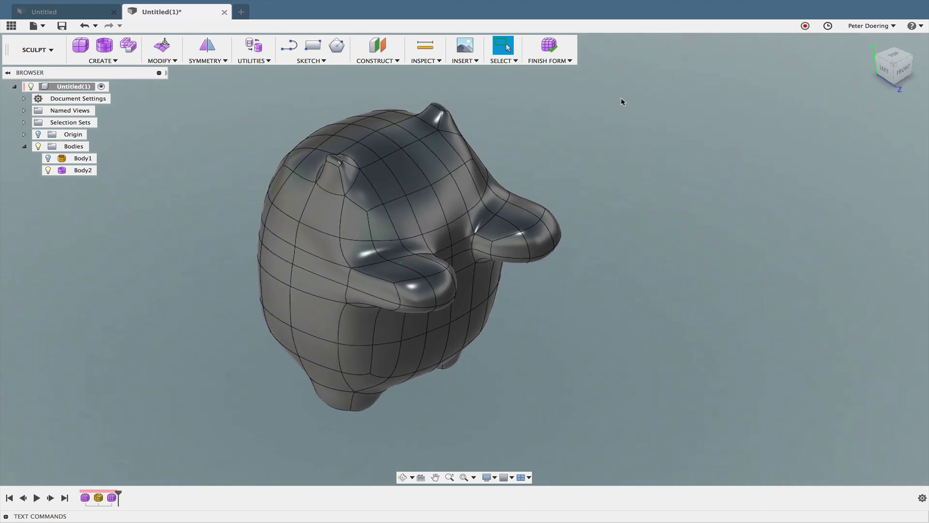
left_click(48, 159)
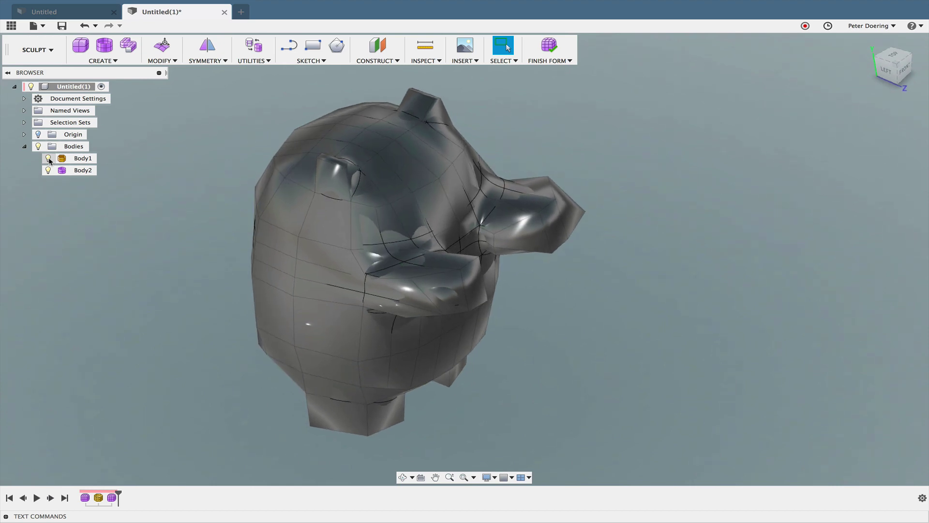
left_click(48, 159)
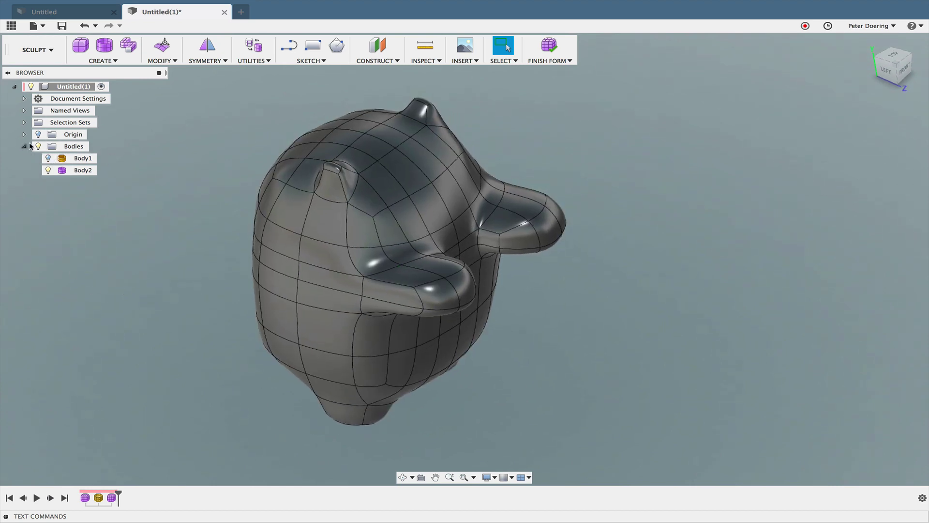
- Finish the form and show the original solid Body1 together with Body2
left_click(560, 47)
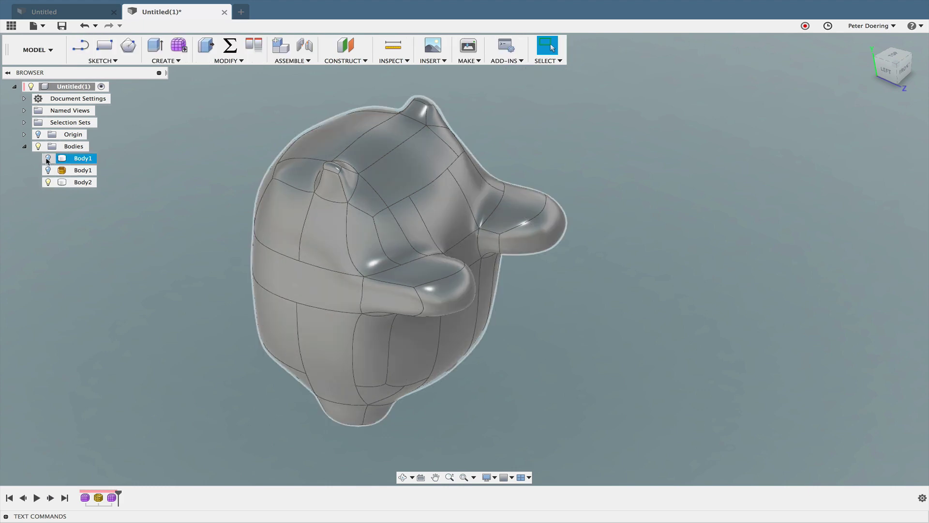
left_click(48, 159)
- Toggle the visibility of the original solid Body1 and the converted Body2 to compare their surfaces
left_click(49, 183)
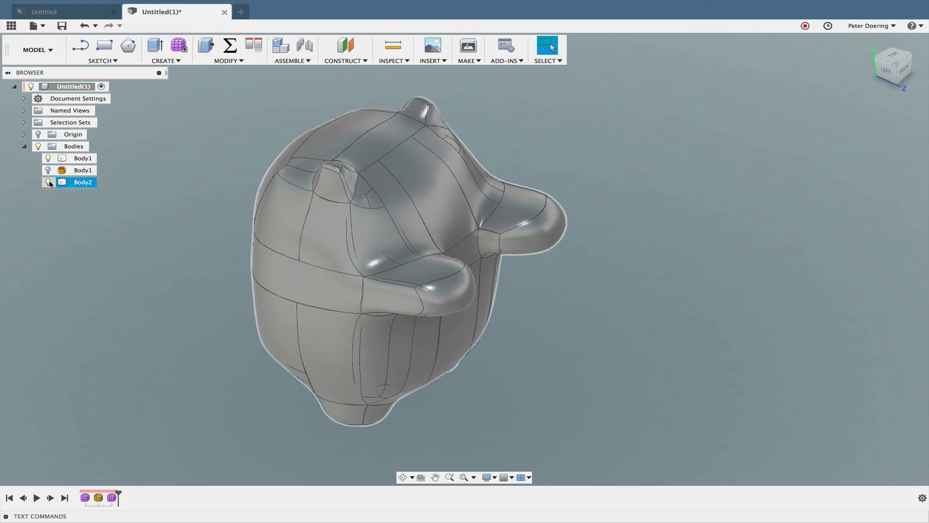
left_click(49, 182)
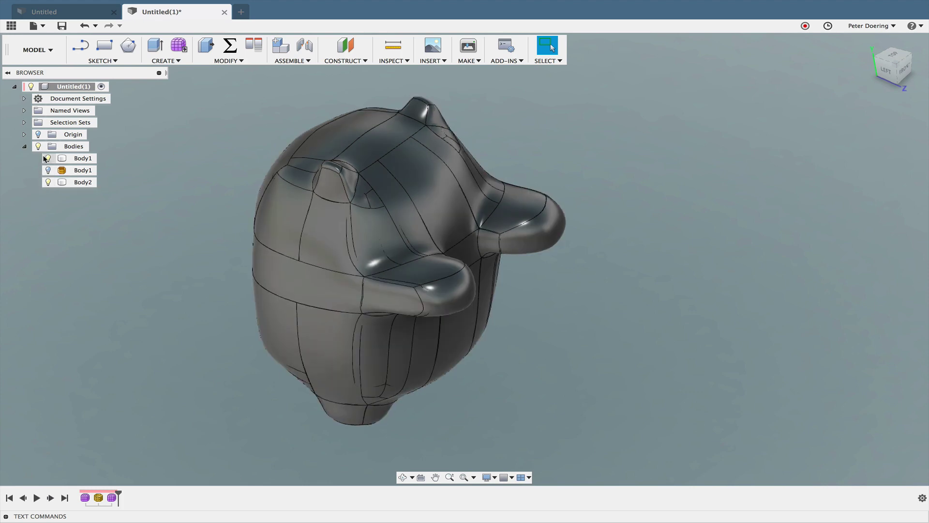
left_click(49, 159)
left_click(49, 159)
left_click(49, 159)
left_click(49, 183)
left_click(48, 183)
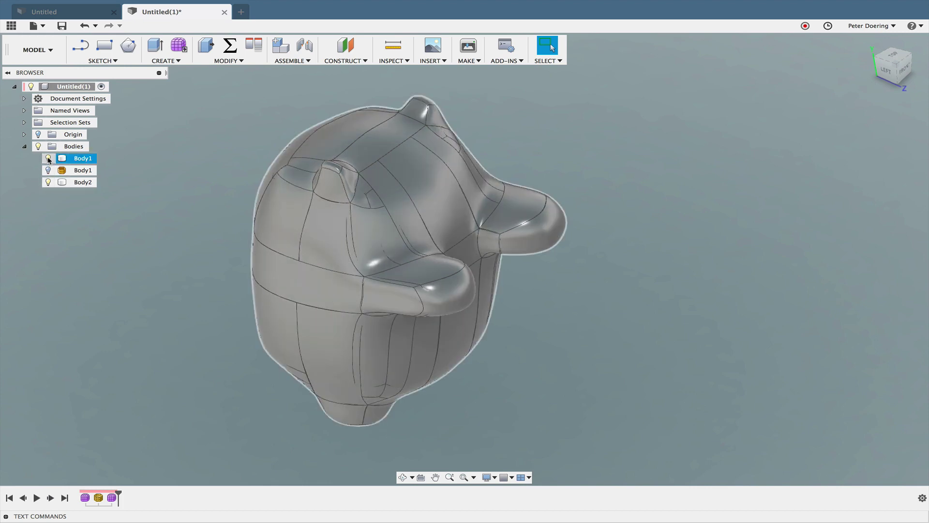
- Hide the original solid Body1 and examine the converted Body2 alone from its front and both sides
left_click(49, 159)
middle_click_drag(184, 161, 188, 163, "shift")
middle_click_drag(86, 183, 85, 181, "shift")
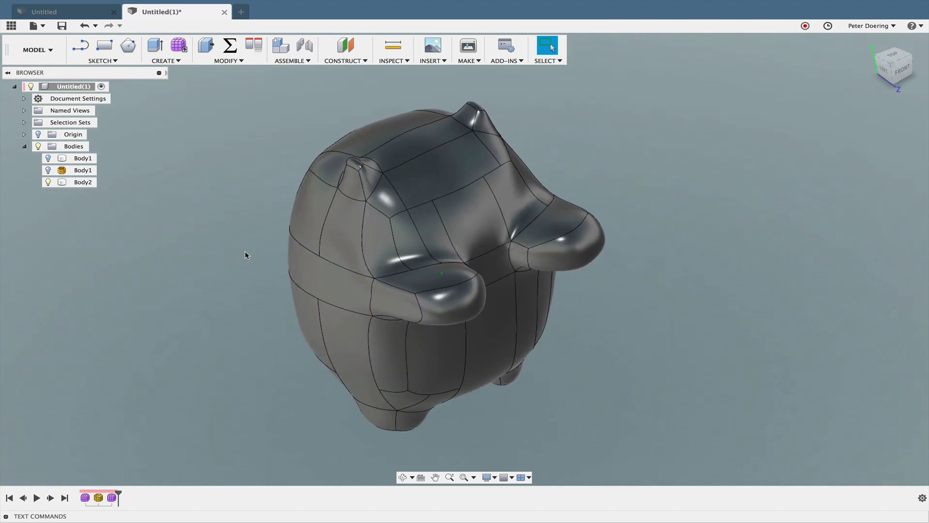
middle_click_drag(245, 255, 222, 262, "shift")
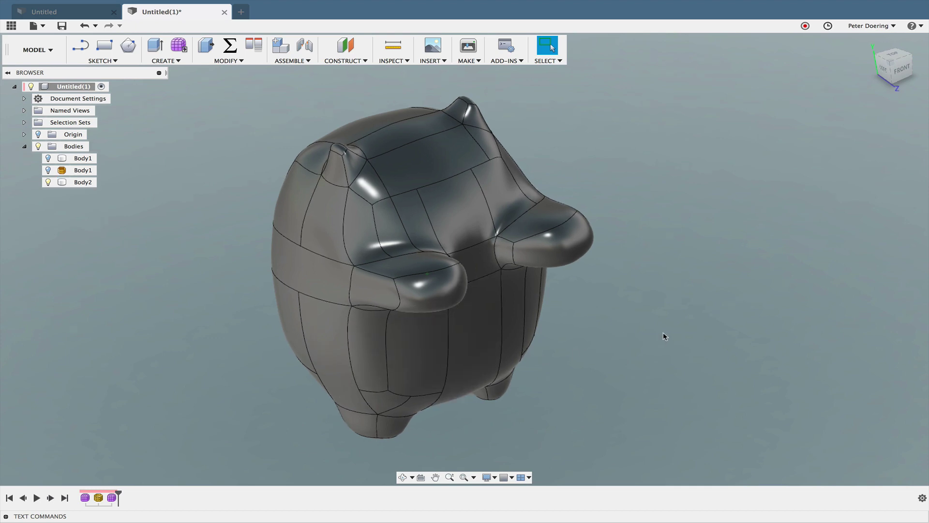
middle_click_drag(664, 325, 674, 319, "shift")
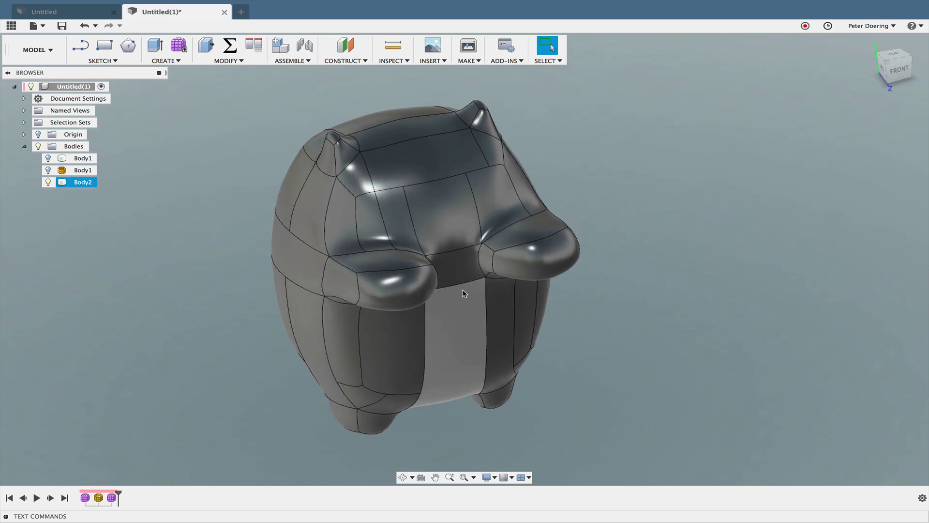
middle_click_drag(655, 305, 679, 303, "shift")
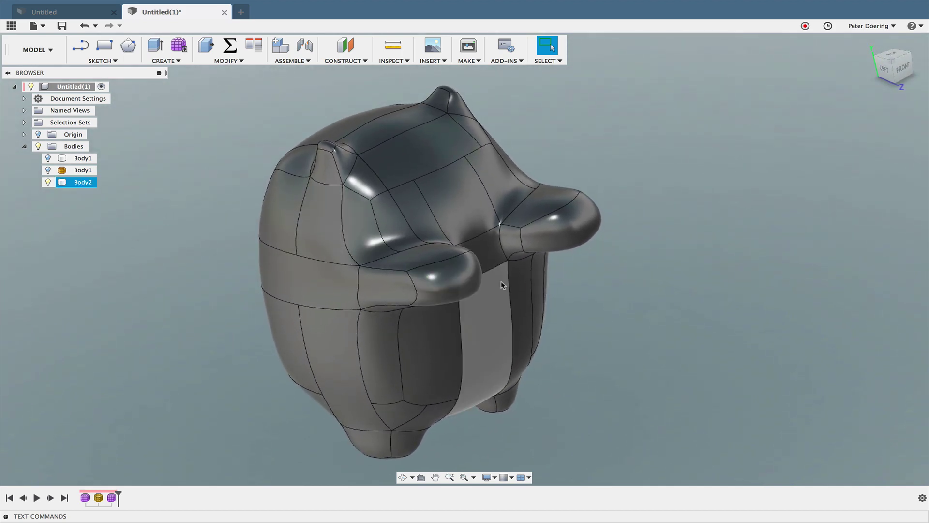
middle_click_drag(526, 326, 618, 357, "shift")
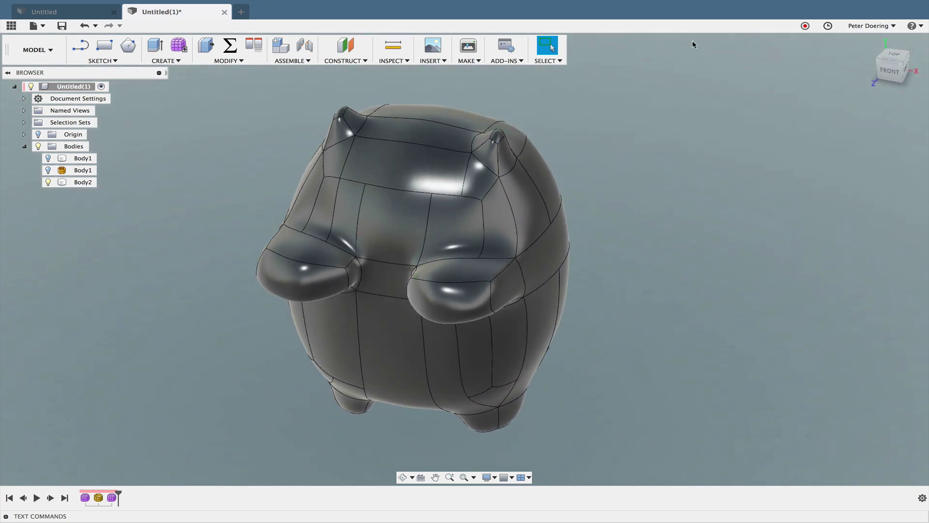
left_click(668, 6)
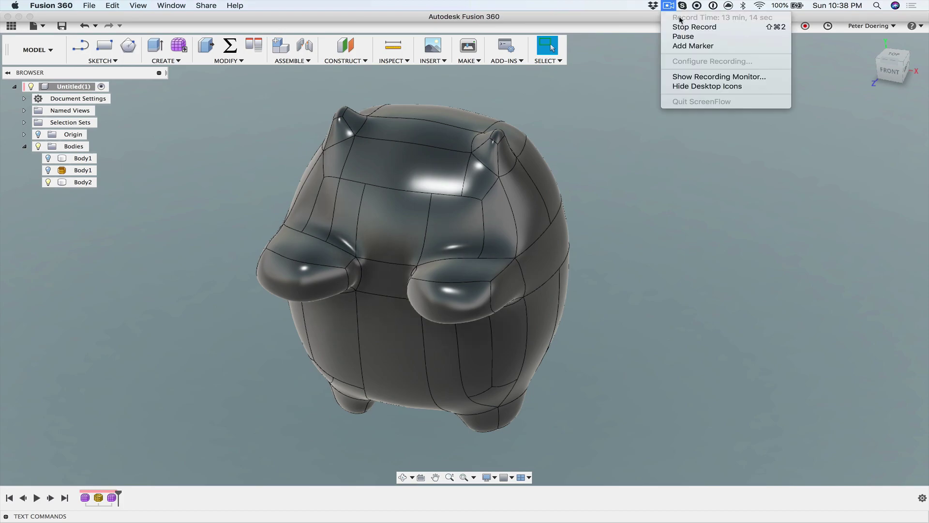